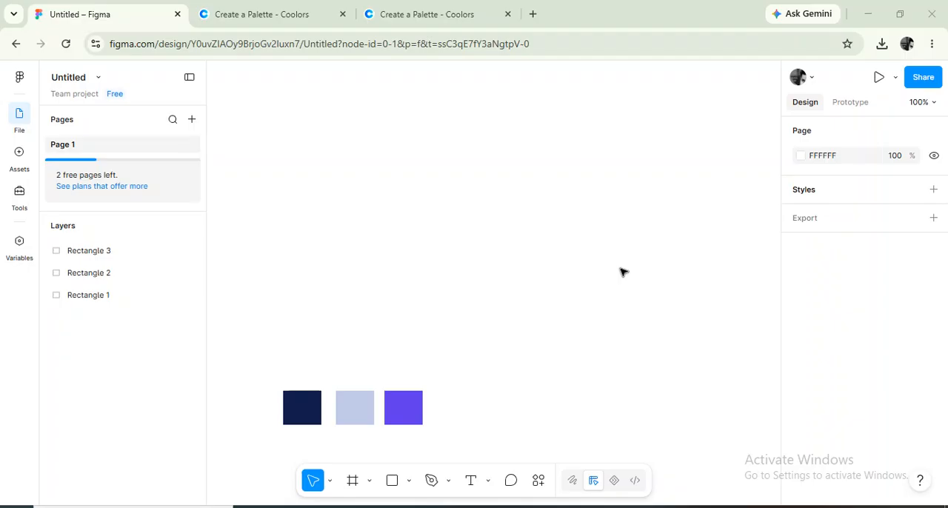
# Switch to Coolors, generate several random color palettes to look for color ideas, and return to the Figma file.
pyautogui.click(308, 16)
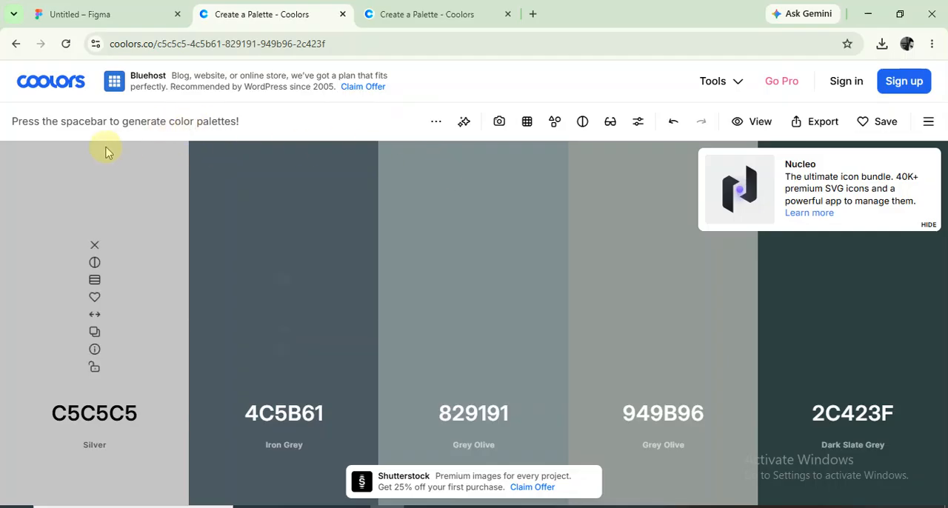
pyautogui.press('space')
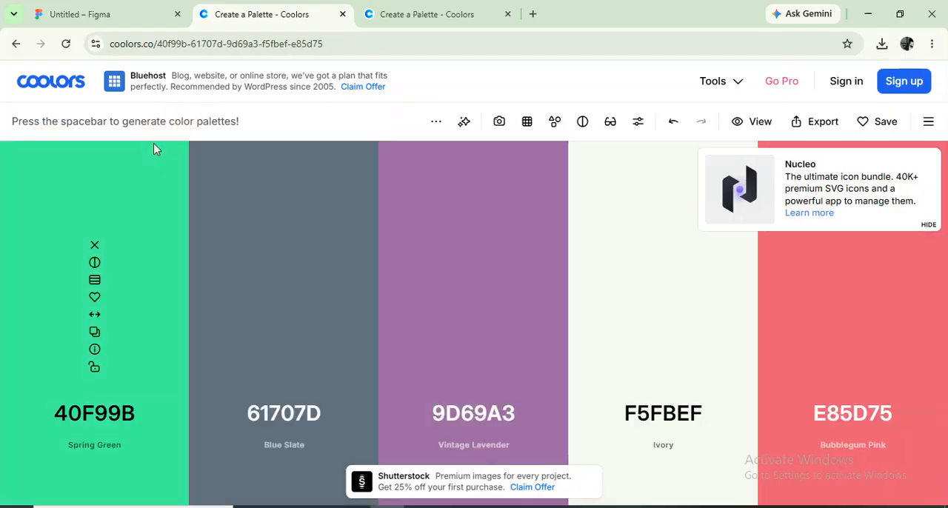
pyautogui.click(402, 188)
pyautogui.press('space')
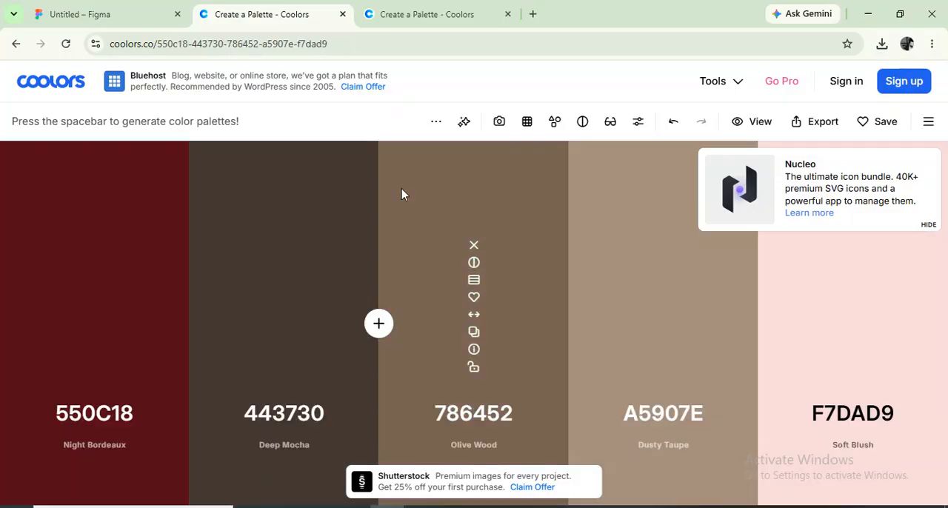
pyautogui.press('space')
pyautogui.press('space')
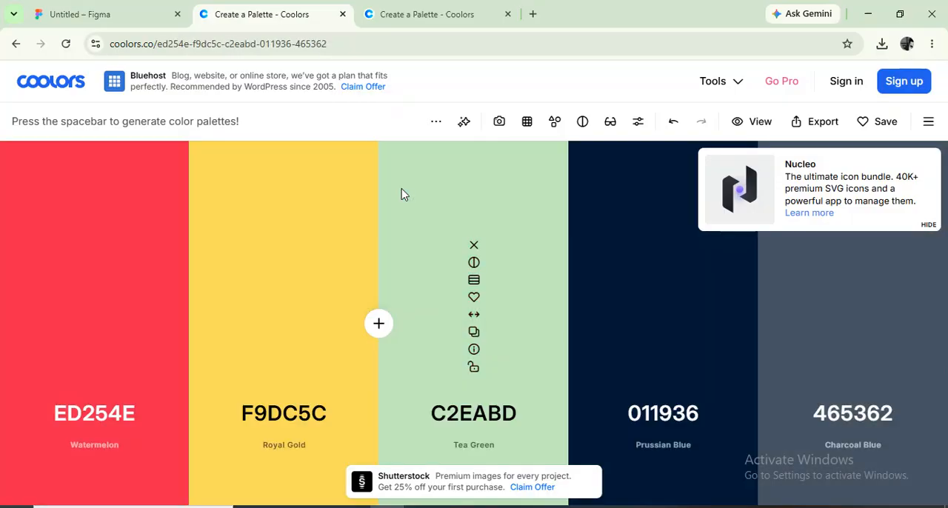
pyautogui.click(122, 15)
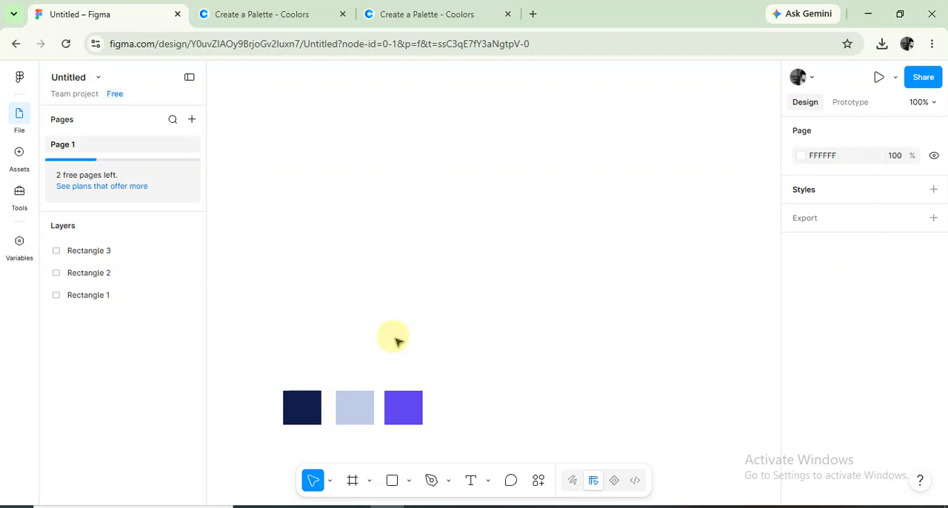
pyautogui.click(272, 16)
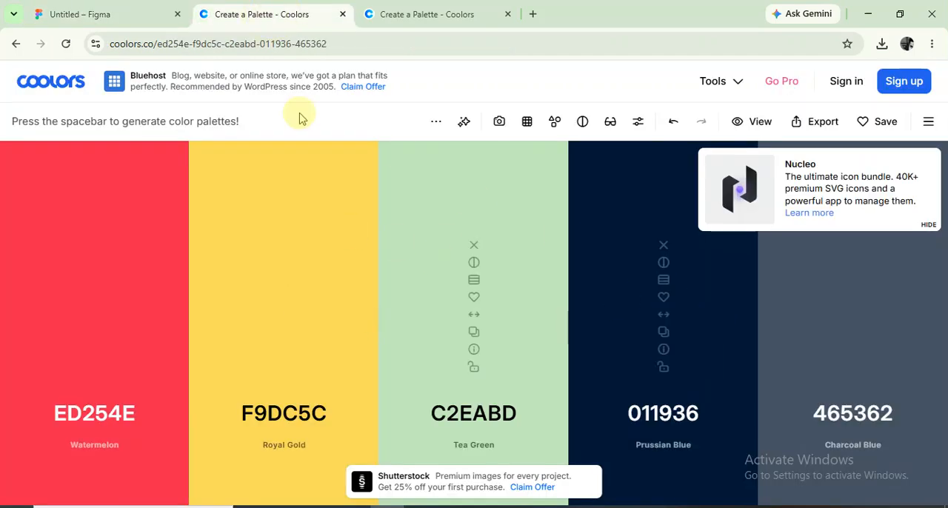
pyautogui.click(138, 18)
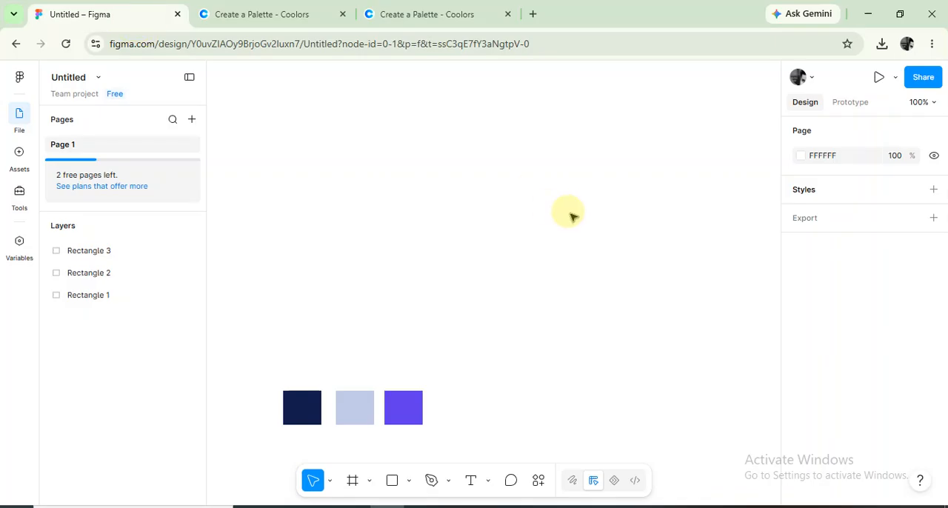
# Draw a thin horizontal rectangle about 212 × 15 above the color swatches and set its corner radius to 10.
pyautogui.click(412, 483)
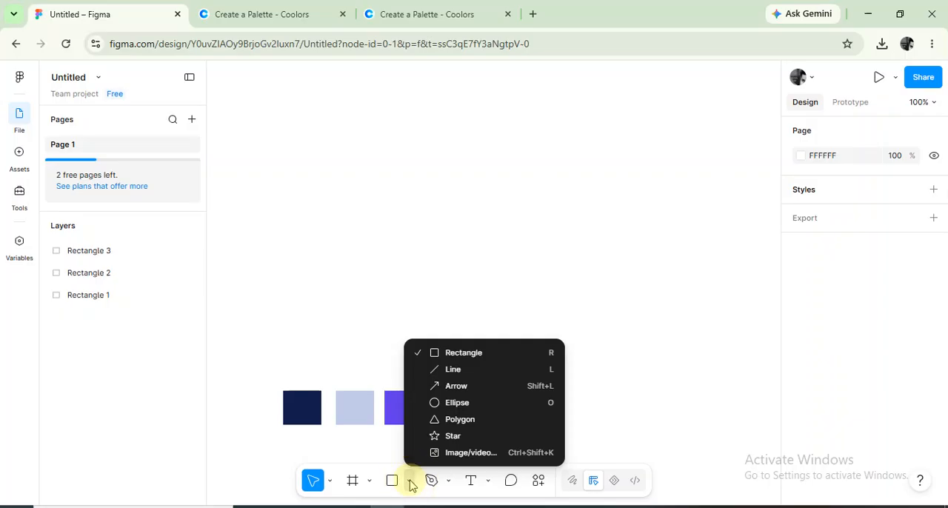
pyautogui.click(490, 359)
pyautogui.moveTo(384, 160); pyautogui.dragTo(531, 170)
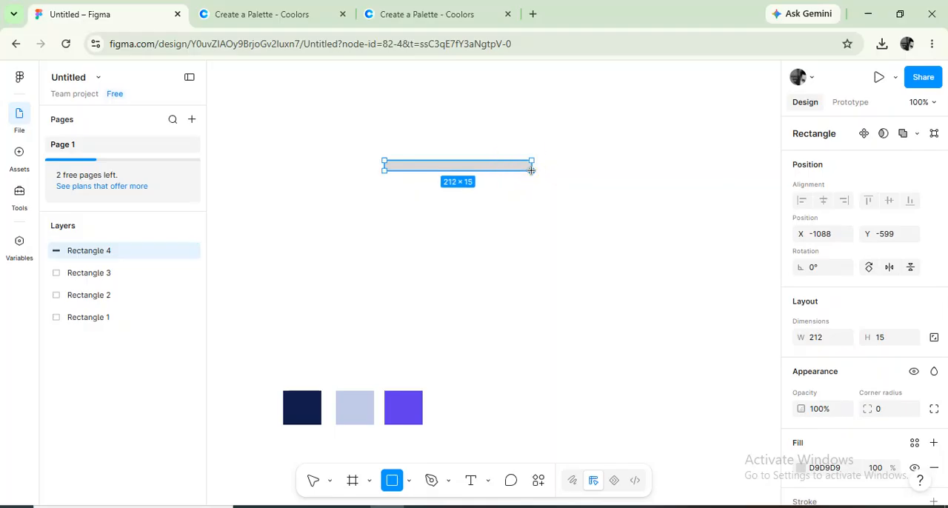
pyautogui.click(881, 408)
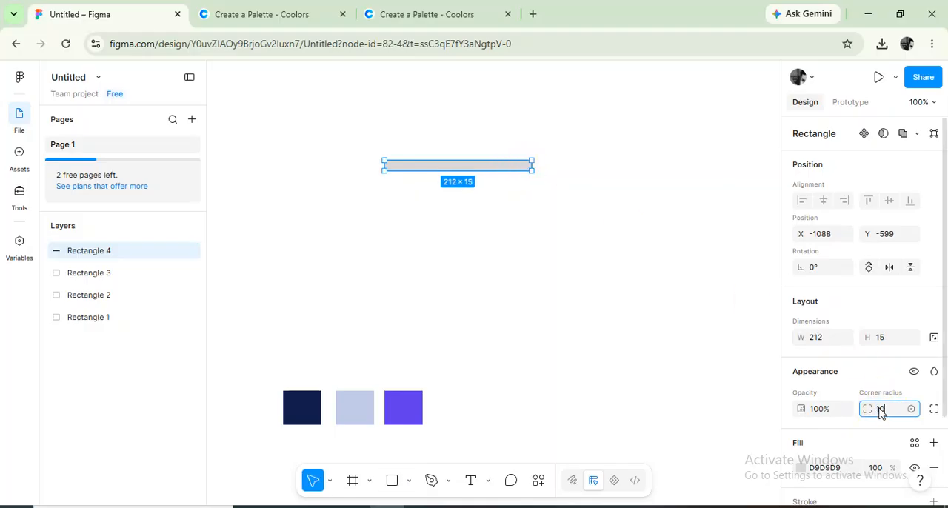
pyautogui.press('Return')
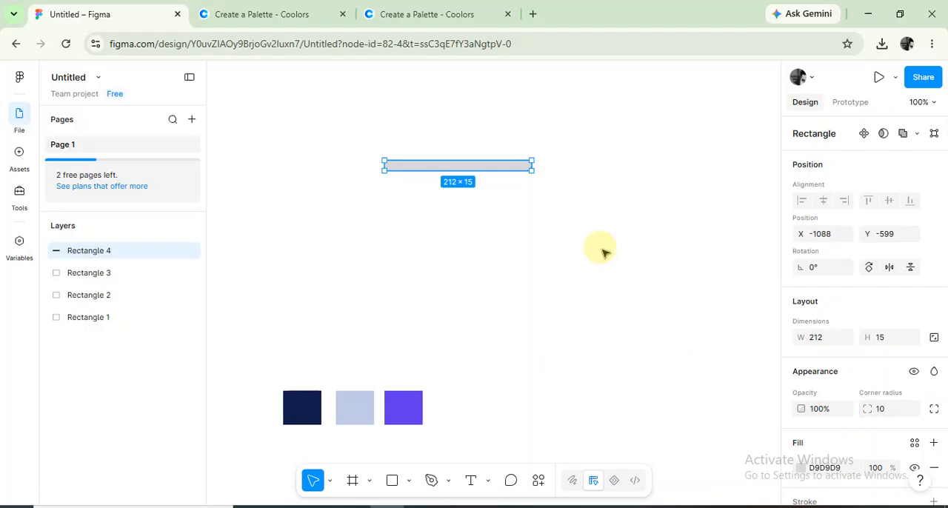
# Duplicate the rounded bar and place the copy directly below the original, aligned with it.
pyautogui.click(469, 182)
pyautogui.click(468, 171)
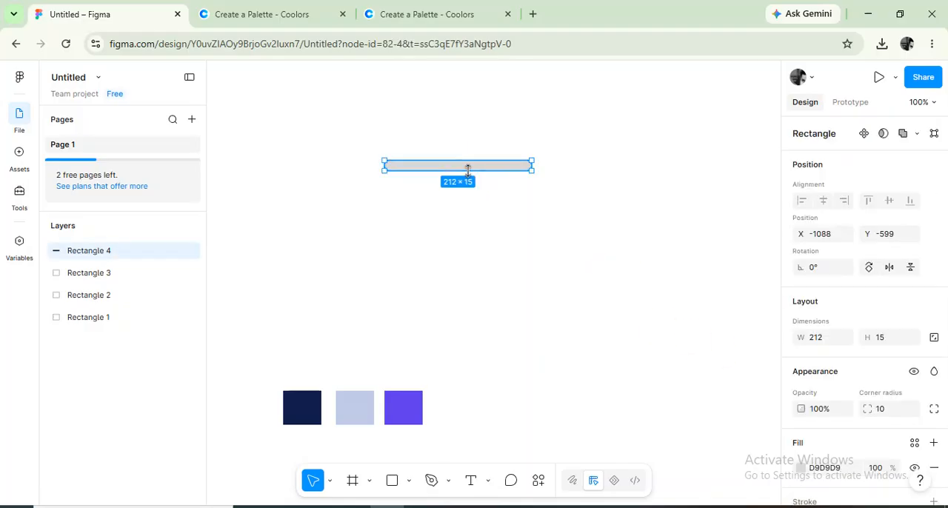
pyautogui.moveTo(473, 171); pyautogui.dragTo(472, 187)
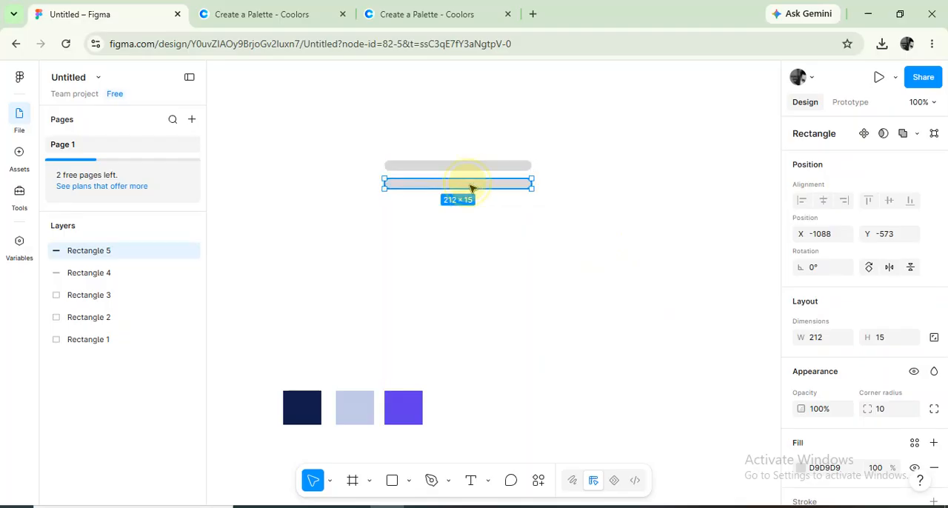
pyautogui.click(536, 309)
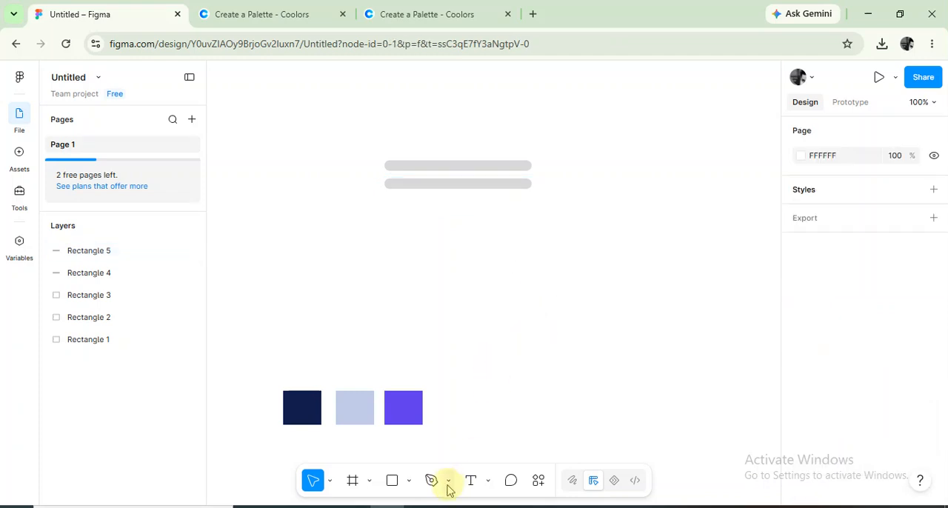
# Draw a circle about 34 × 34 just below the two bars with the Ellipse tool.
pyautogui.click(408, 482)
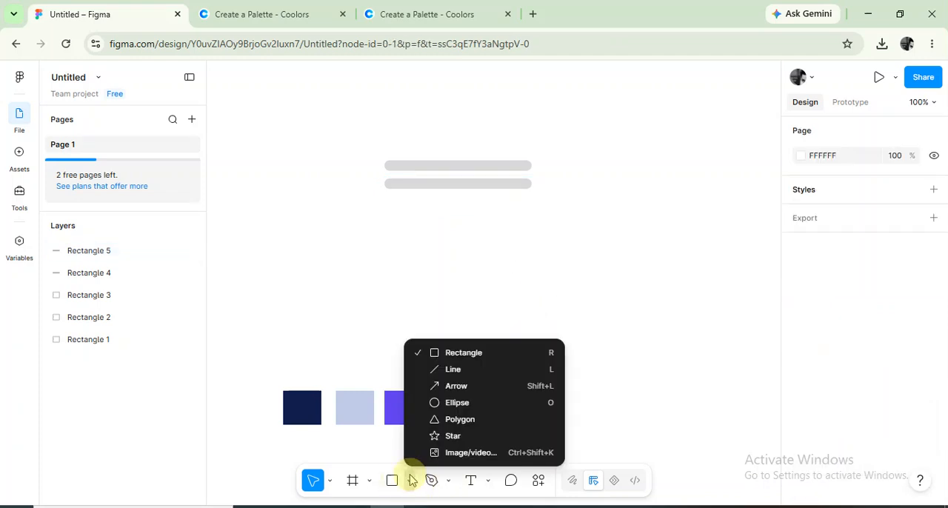
pyautogui.click(466, 404)
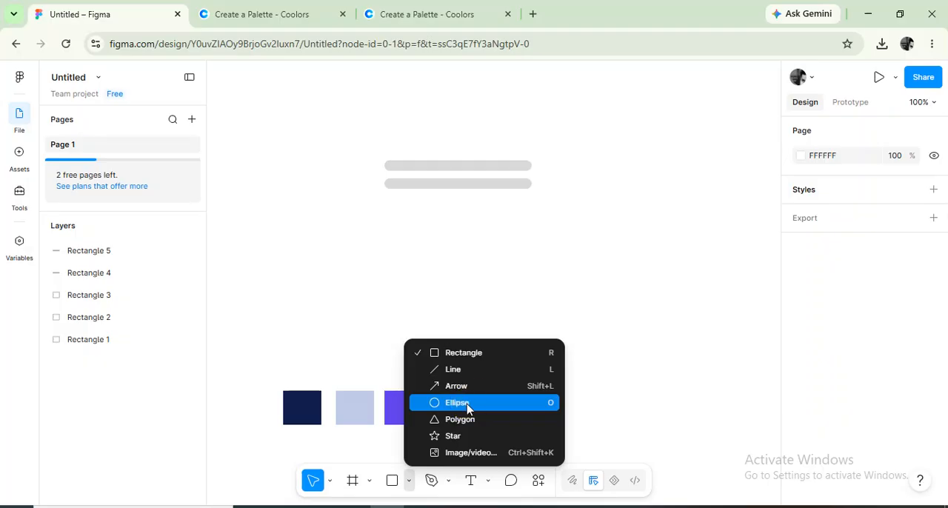
pyautogui.click(467, 405)
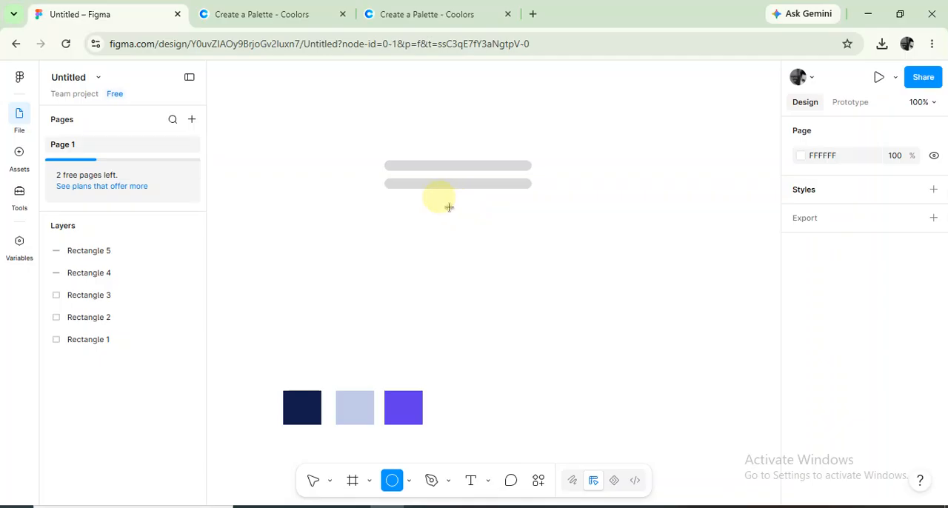
pyautogui.moveTo(449, 206); pyautogui.dragTo(461, 214)
# Set the circle's width and height to 30.
pyautogui.click(828, 348)
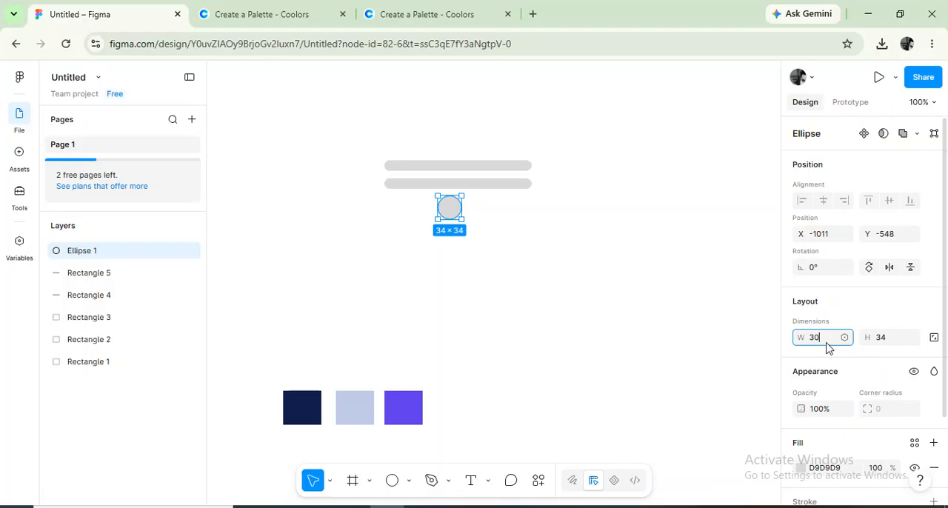
pyautogui.click(889, 342)
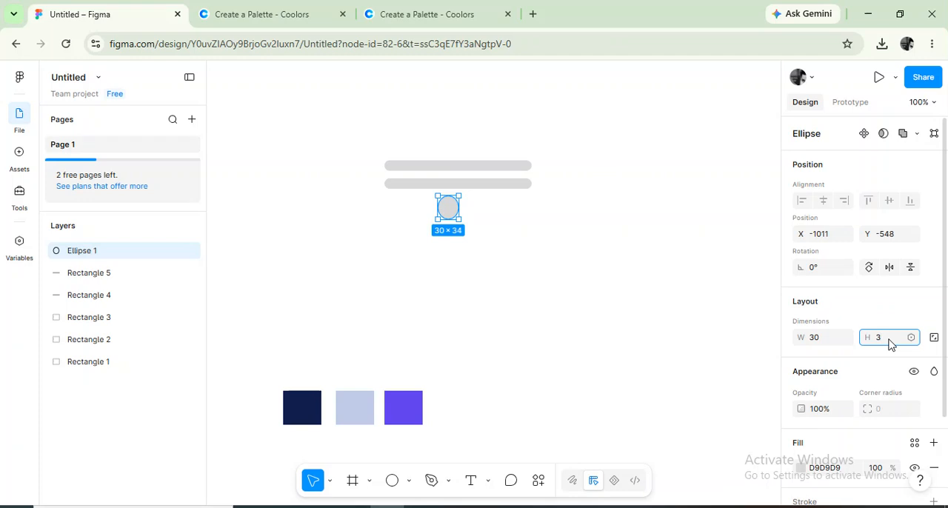
pyautogui.write('30')
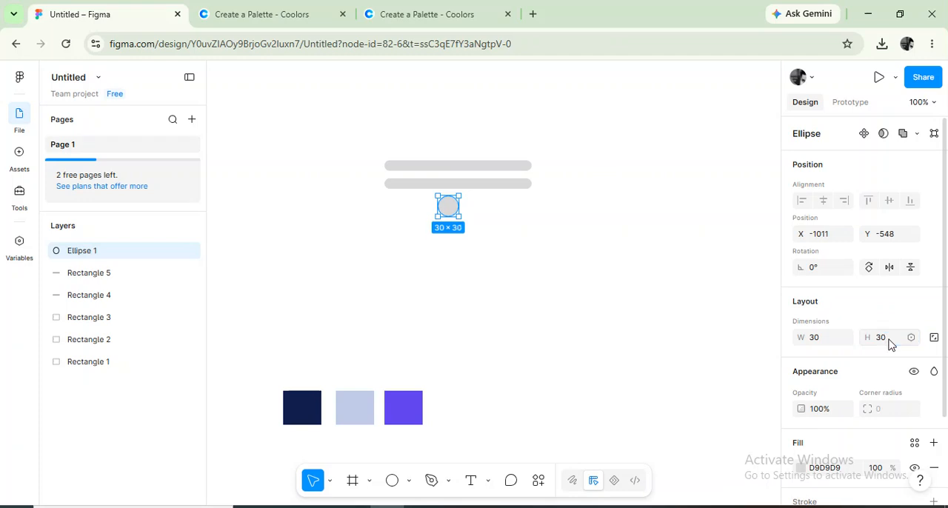
pyautogui.click(511, 207)
# Move the circle slightly farther below the bars and set its width and height to 32.
pyautogui.moveTo(452, 211); pyautogui.dragTo(474, 234)
pyautogui.click(597, 247)
pyautogui.click(825, 343)
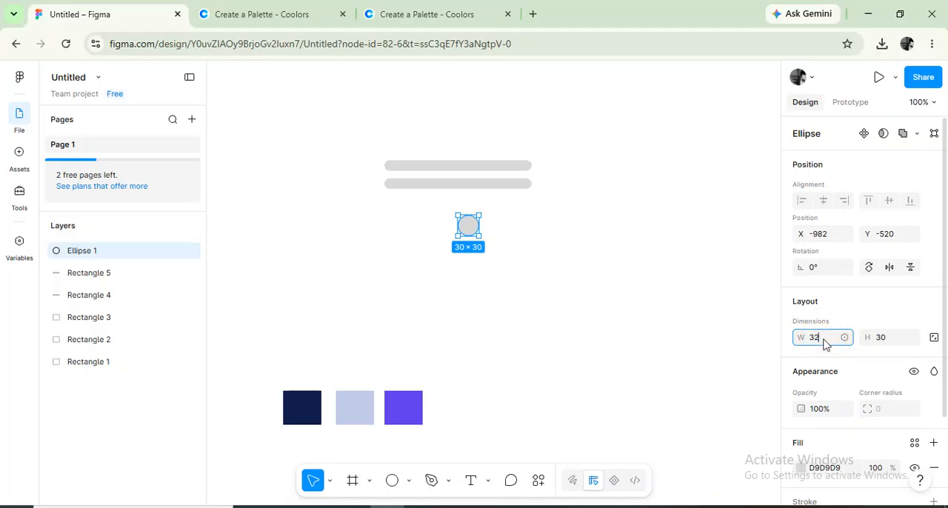
pyautogui.click(895, 342)
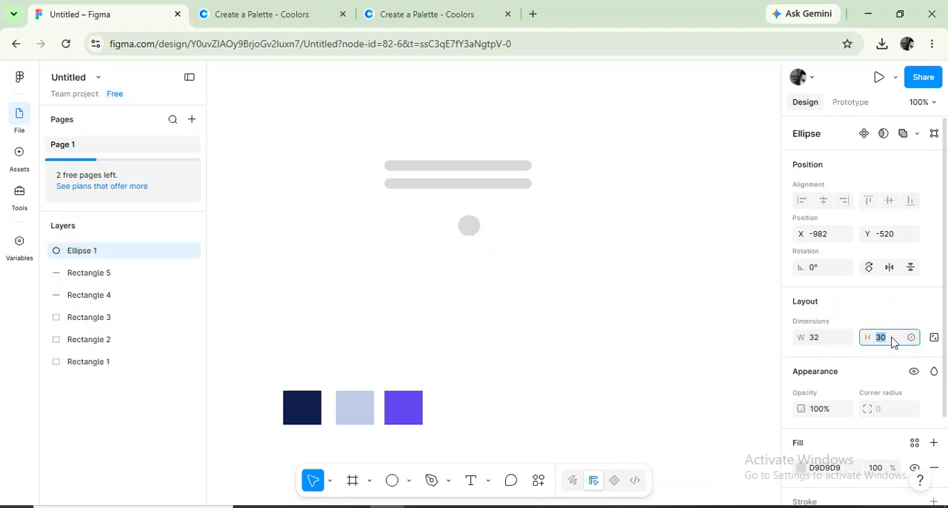
pyautogui.write('32')
pyautogui.press('Return')
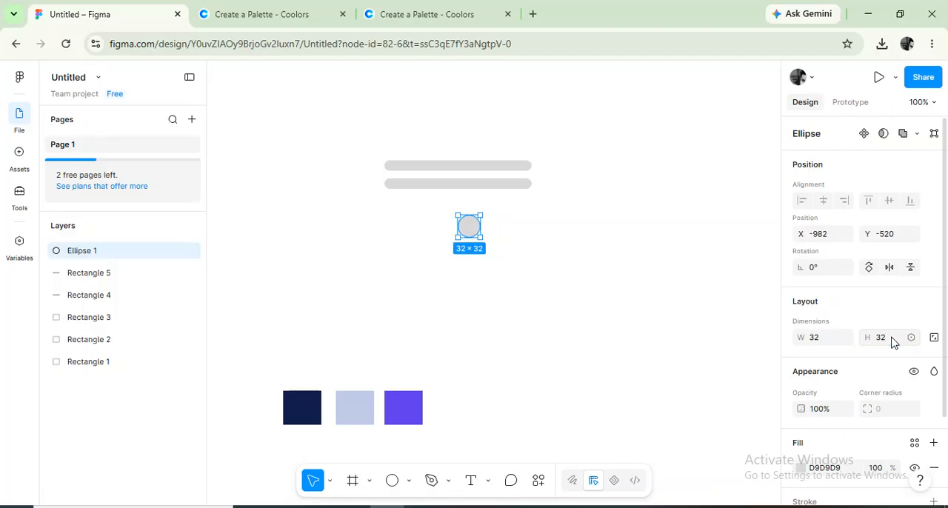
pyautogui.click(548, 265)
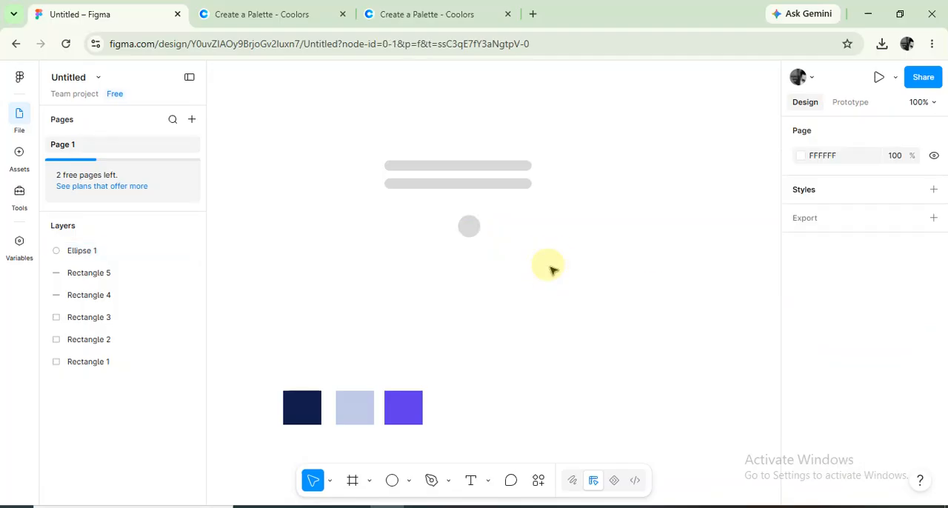
# Add a text label reading "Volume" in the empty canvas area below and beside the circle.
pyautogui.click(471, 480)
pyautogui.click(591, 295)
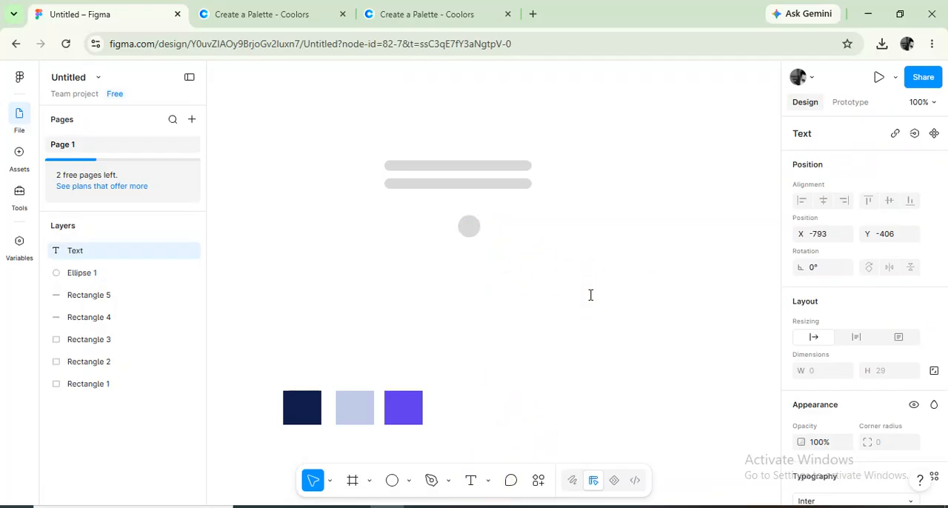
pyautogui.write('Volume')
pyautogui.click(556, 341)
# Change the "Volume" label's fill to red FF0101.
pyautogui.click(606, 300)
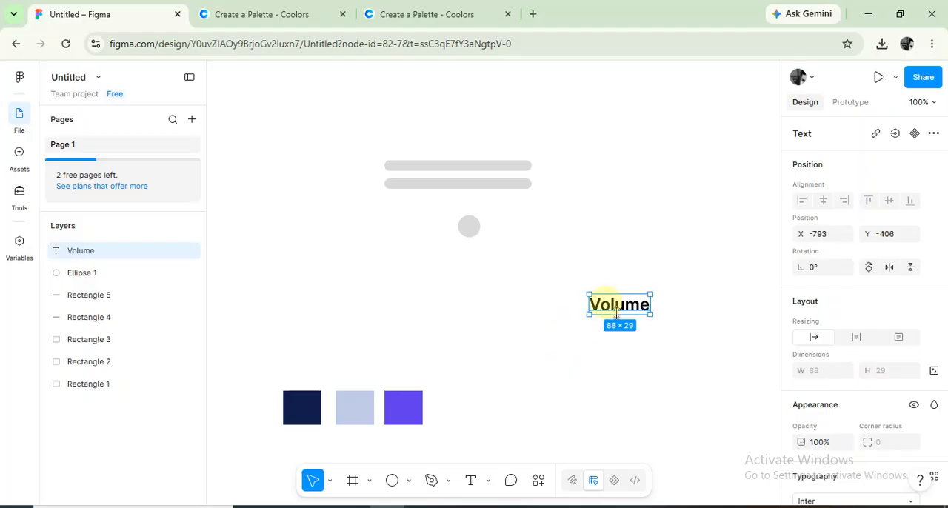
pyautogui.scroll(-4, 893, 422)
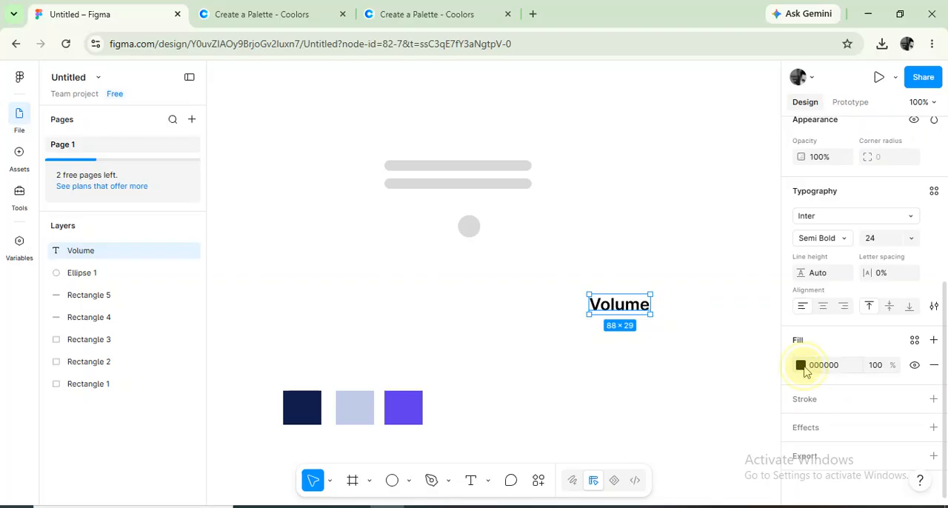
pyautogui.click(801, 365)
pyautogui.moveTo(731, 301); pyautogui.dragTo(768, 224)
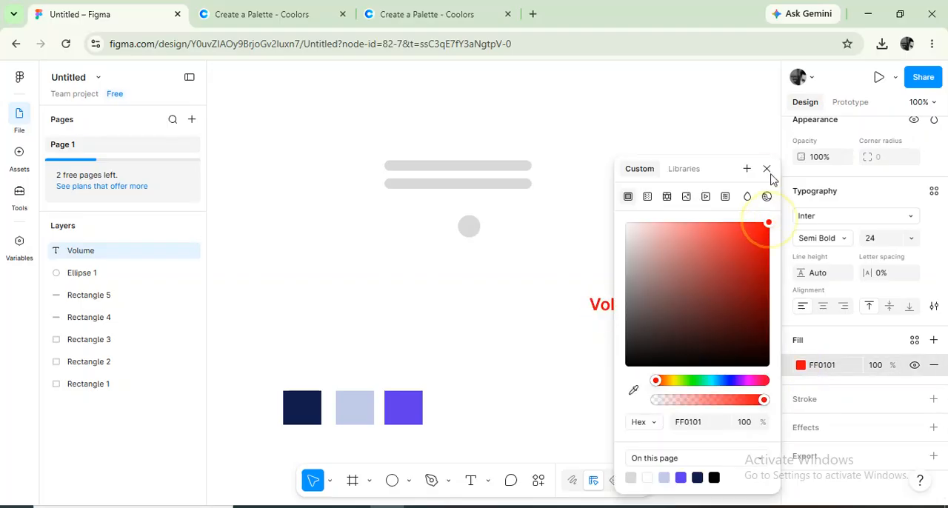
pyautogui.click(768, 171)
# Add a text block above the "Volume" label listing 0%, 25%, 50%, 75% and 100% on separate lines.
pyautogui.click(471, 480)
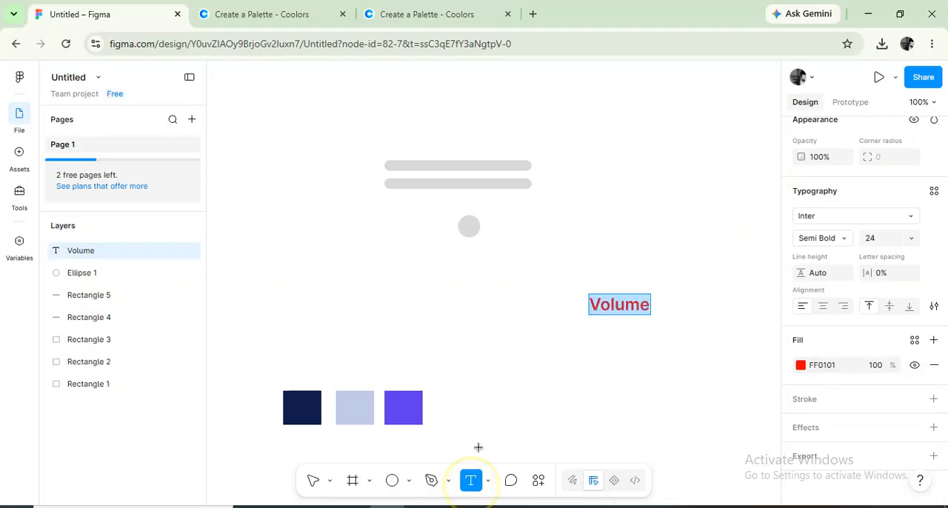
pyautogui.click(640, 157)
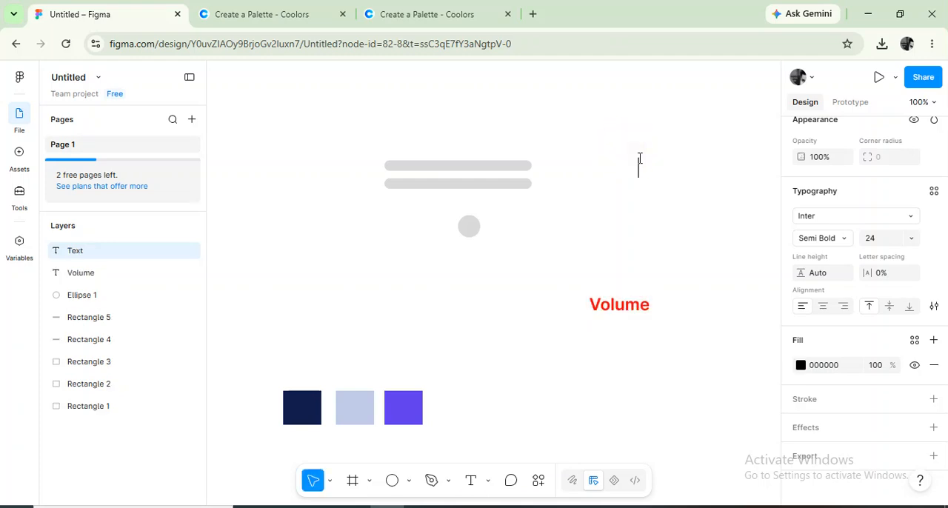
pyautogui.write('1')
pyautogui.press('BackSpace')
pyautogui.write('0%')
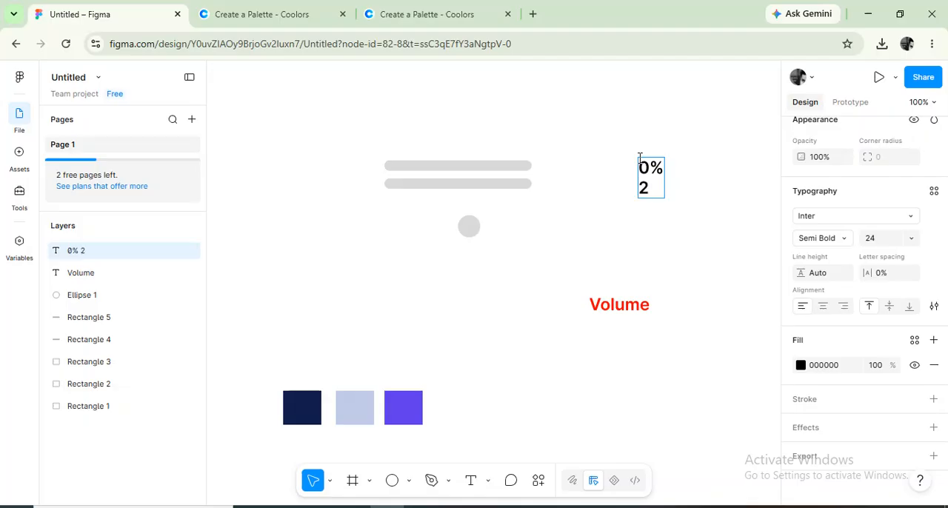
pyautogui.write(' 25%')
pyautogui.press('Return')
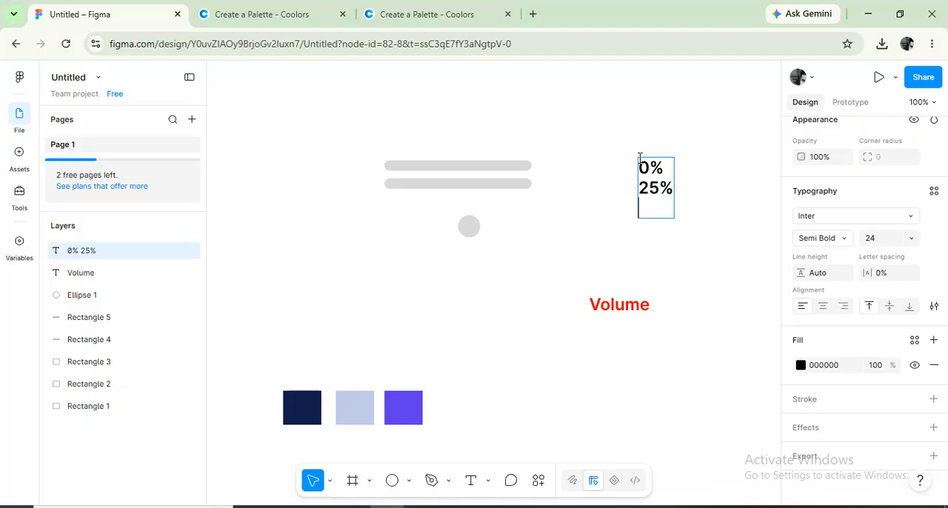
pyautogui.write('50%')
pyautogui.press('Return')
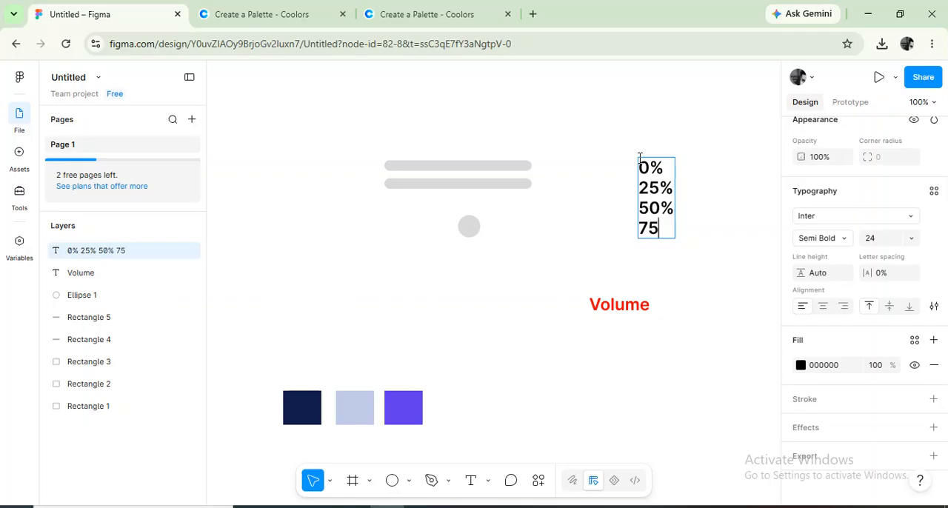
pyautogui.write('75%')
pyautogui.press('Return')
pyautogui.write('100')
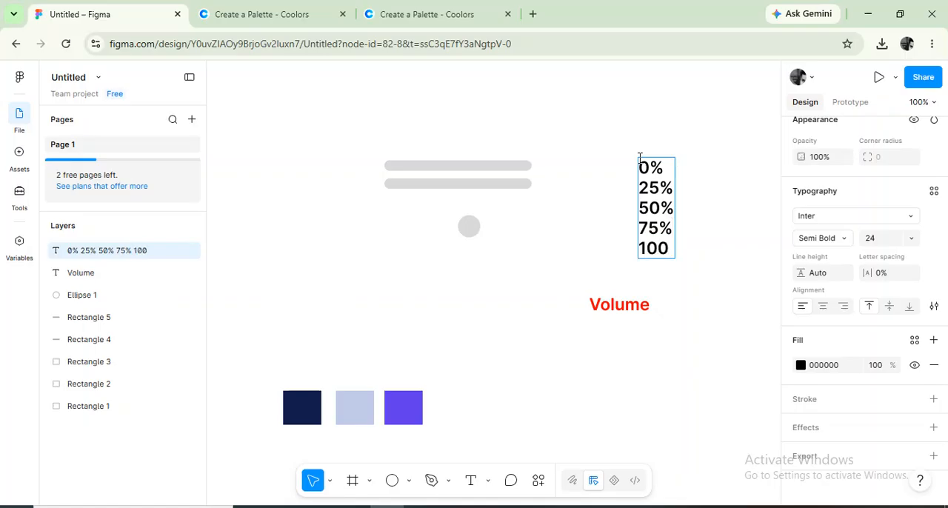
pyautogui.write('%')
pyautogui.press('Escape')
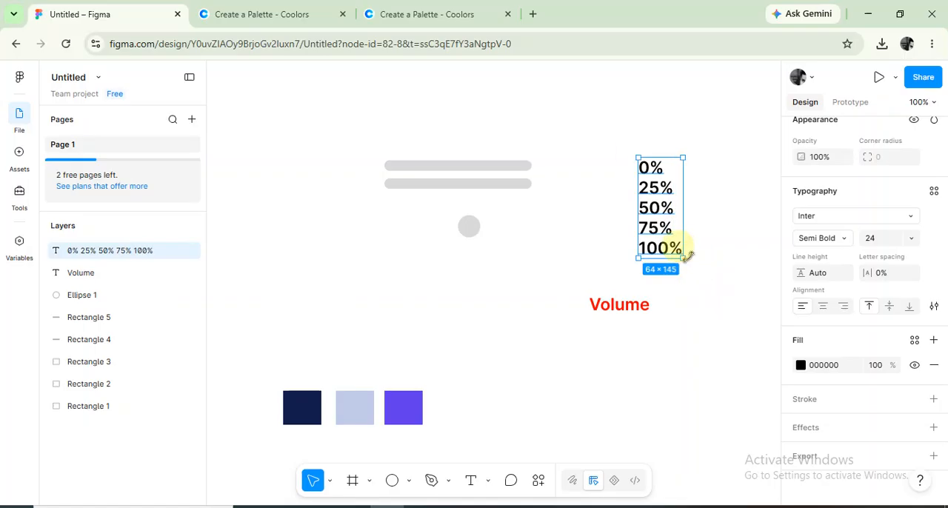
# Change the fill of the percentage text block to red FF0000.
pyautogui.click(802, 366)
pyautogui.moveTo(758, 256); pyautogui.dragTo(774, 194)
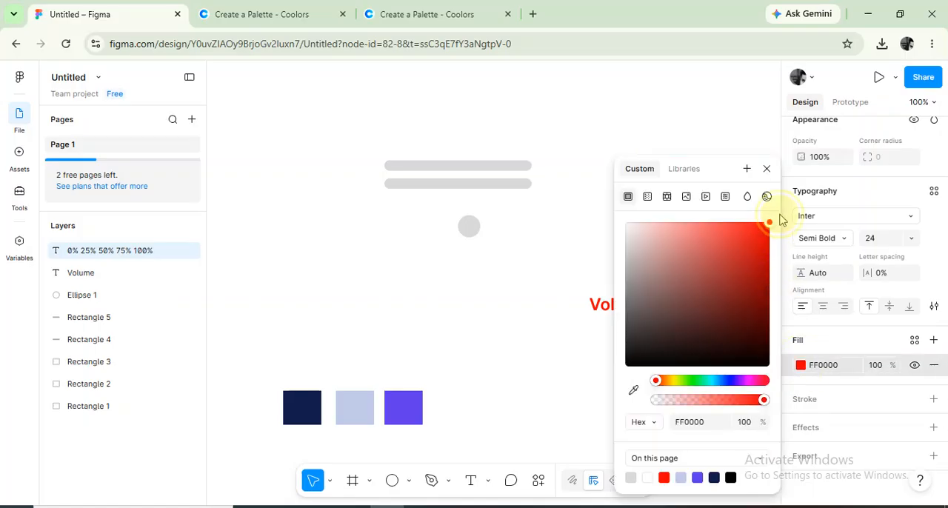
pyautogui.click(766, 170)
pyautogui.click(722, 132)
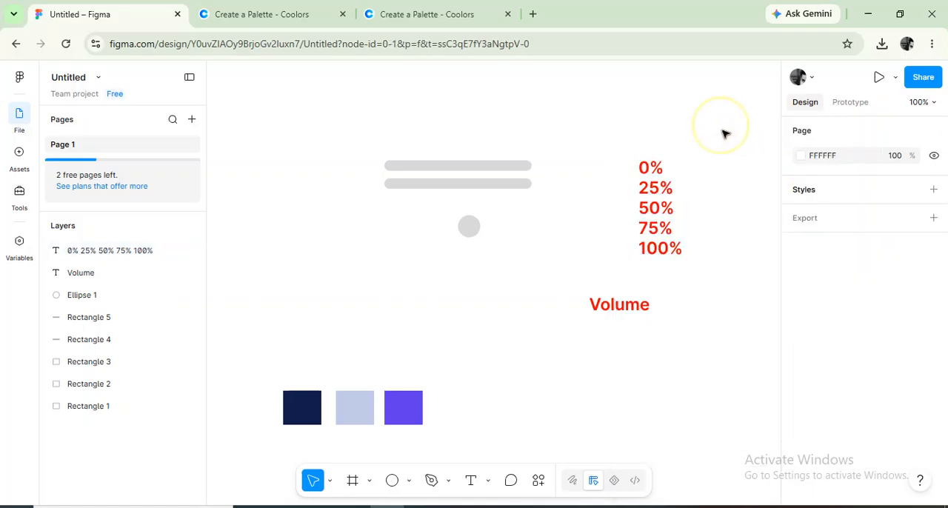
# Wrap the percentage text block in its own frame.
pyautogui.rightClick(658, 214)
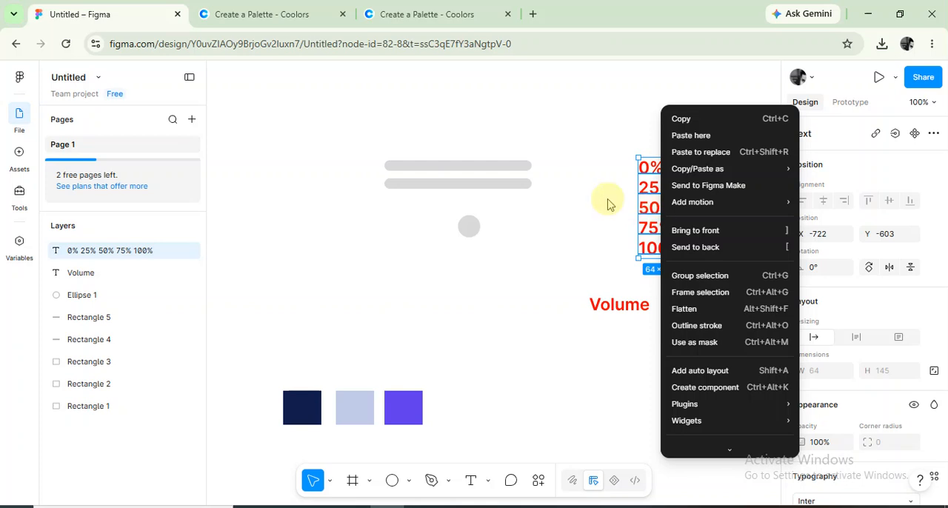
pyautogui.click(648, 180)
pyautogui.rightClick(649, 178)
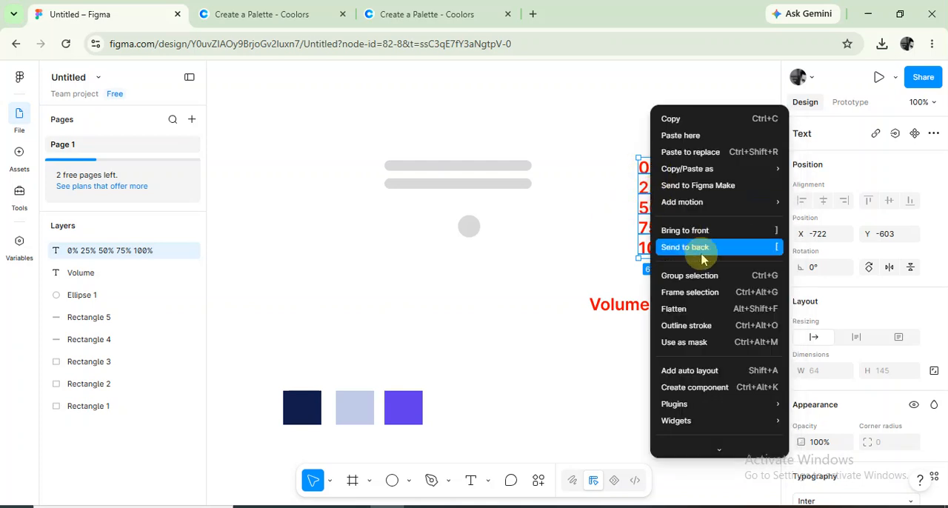
pyautogui.click(686, 296)
# Shorten the percentage frame to a height of 30 around the 0% line and clip its content.
pyautogui.moveTo(660, 259); pyautogui.dragTo(673, 178)
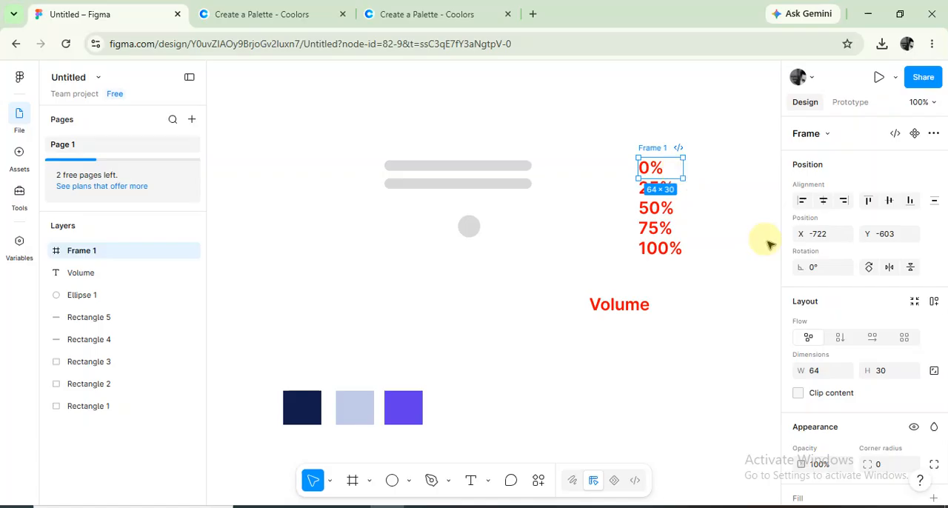
pyautogui.click(798, 399)
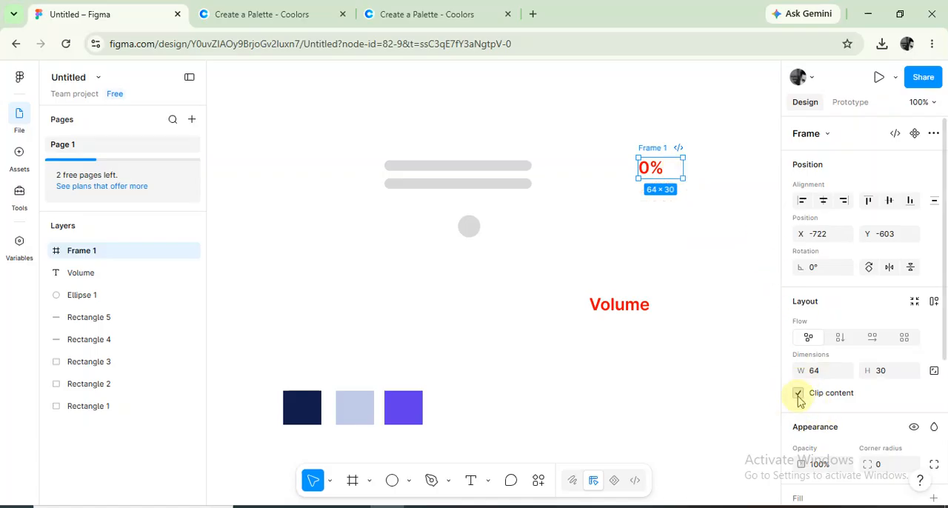
pyautogui.click(673, 206)
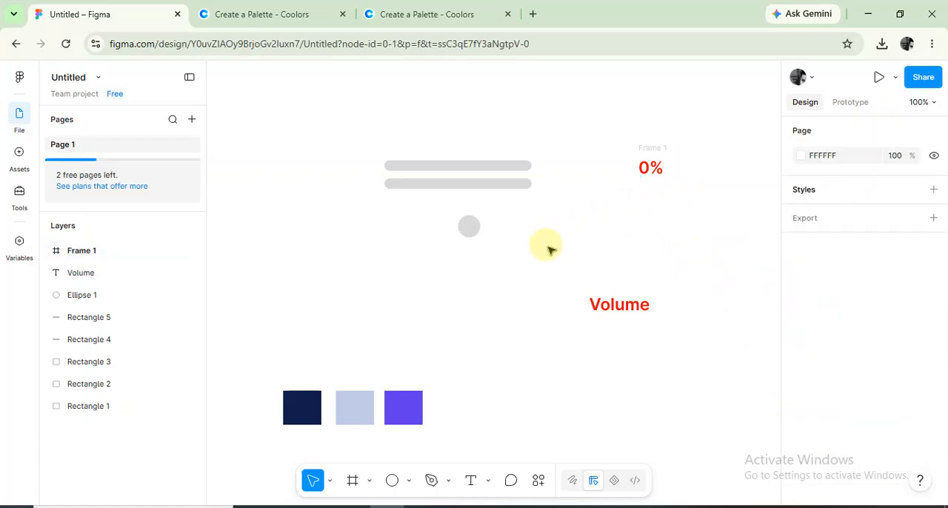
# Rename the circle's layer to "Button".
pyautogui.click(470, 228)
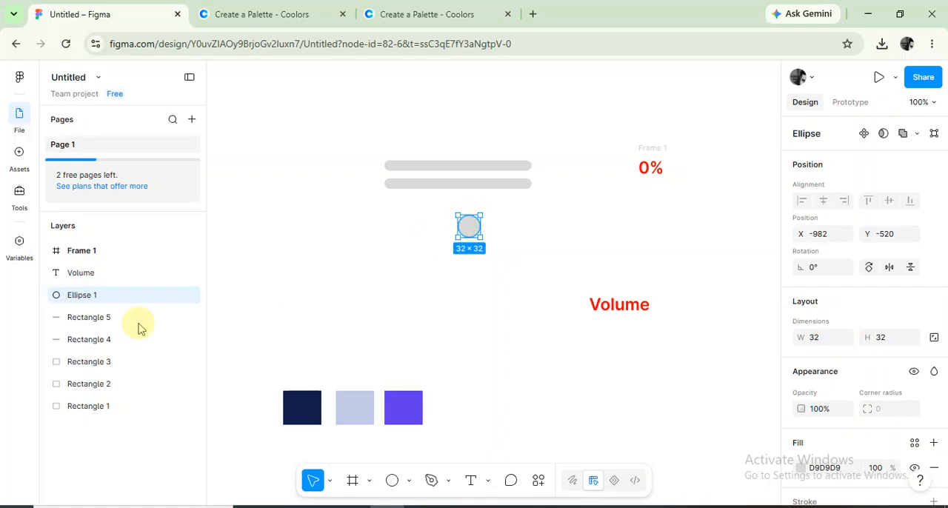
pyautogui.click(98, 298)
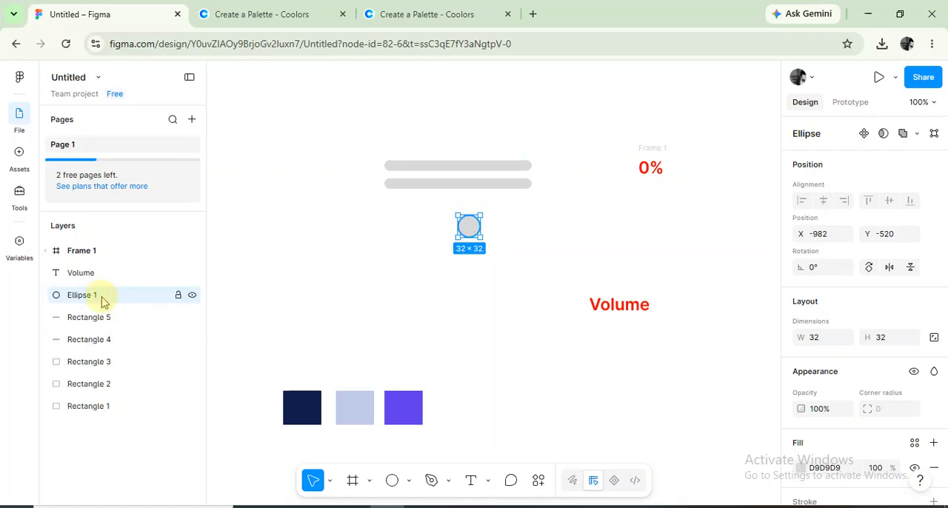
pyautogui.doubleClick(102, 299)
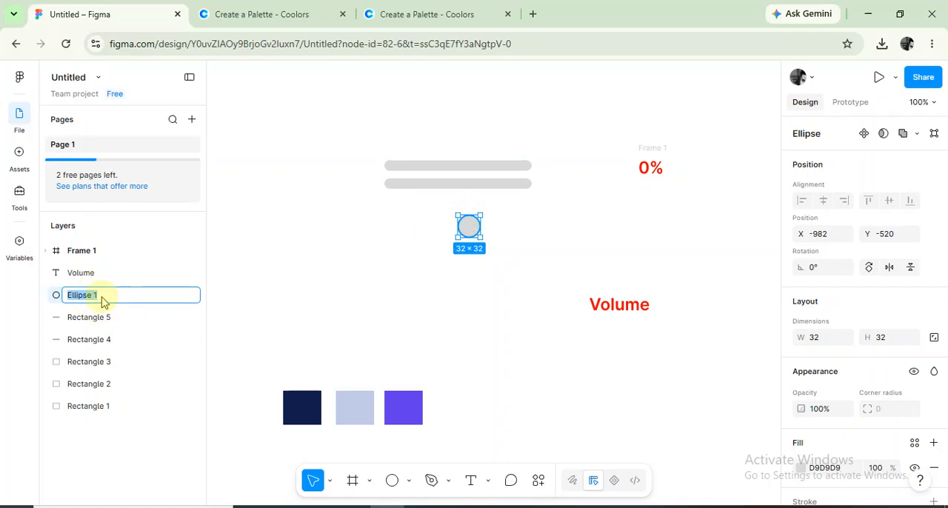
pyautogui.write('Button')
# Rename the lower bar's layer to "Bottom" and the upper bar's layer to "Top".
pyautogui.click(408, 186)
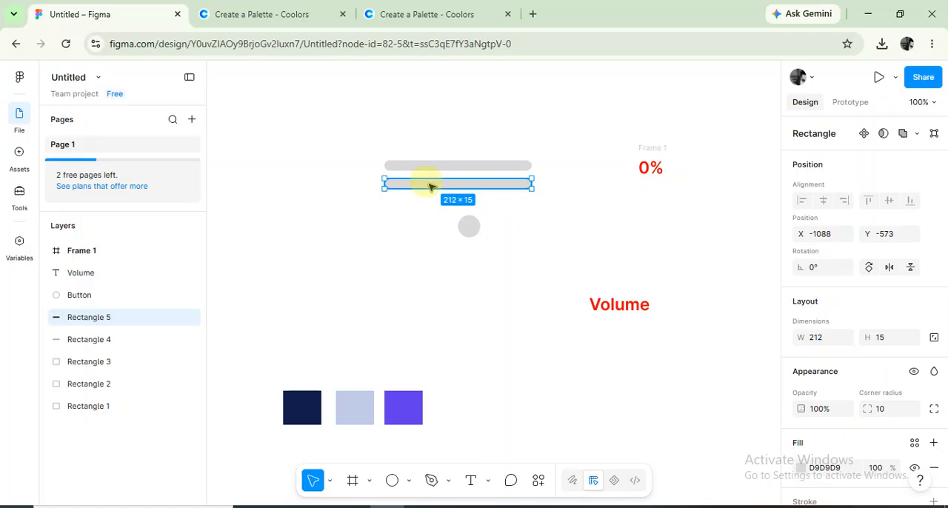
pyautogui.doubleClick(123, 319)
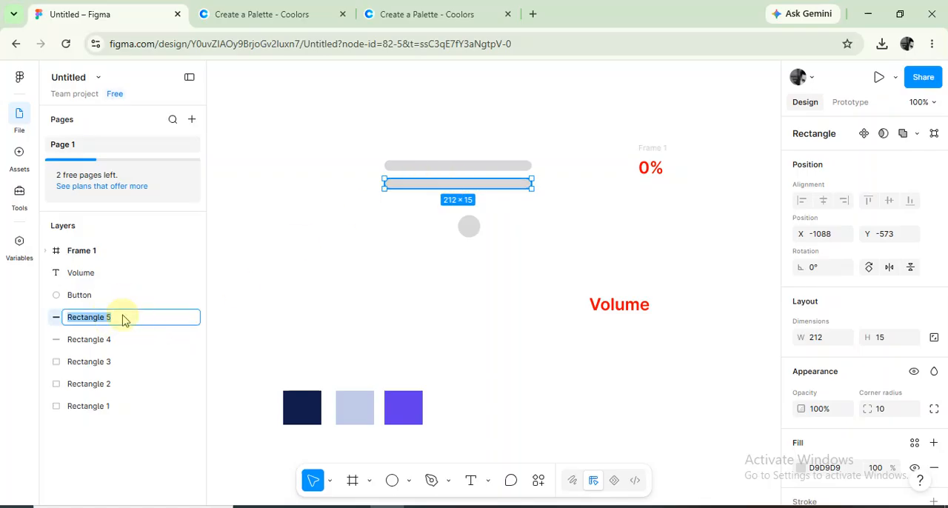
pyautogui.write('Bottom')
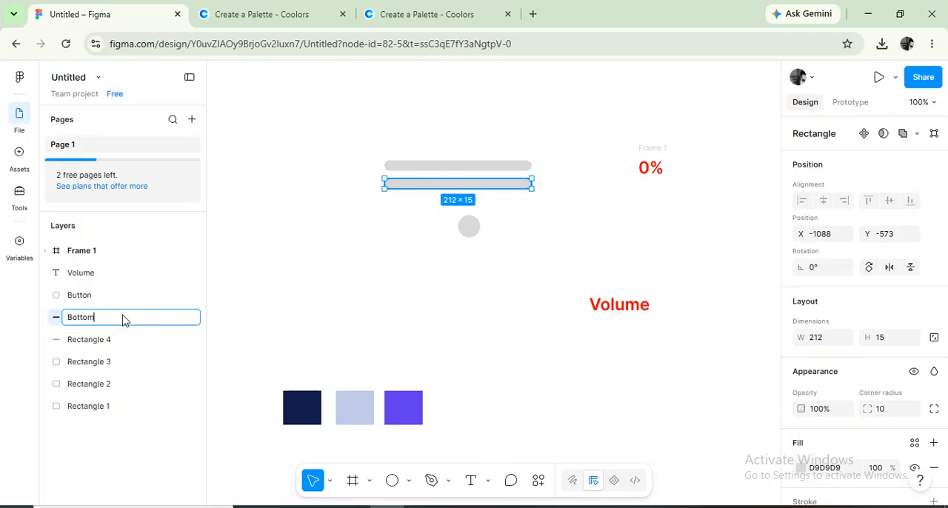
pyautogui.click(422, 167)
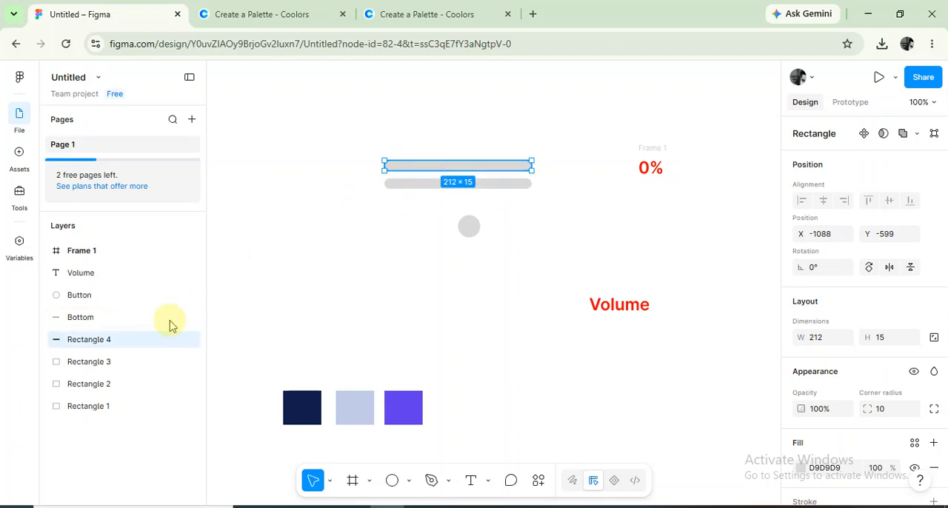
pyautogui.doubleClick(107, 343)
pyautogui.write('T')
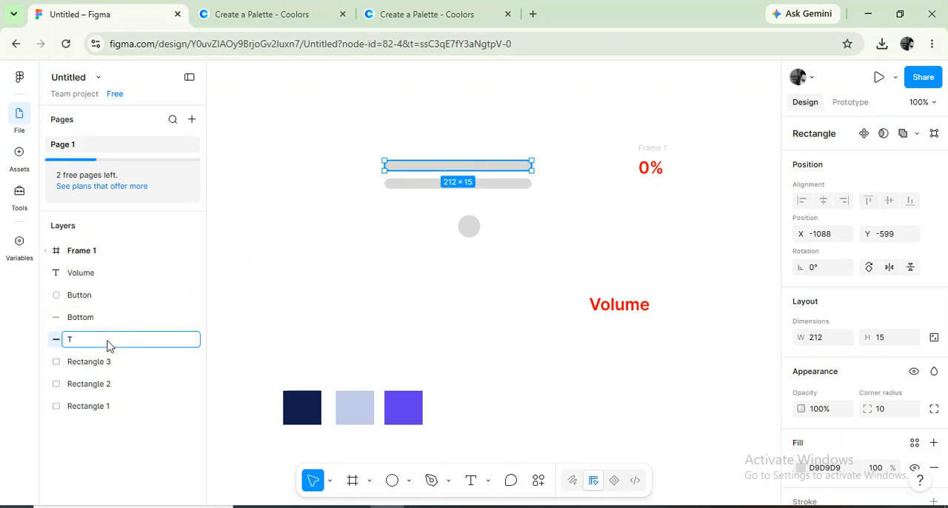
pyautogui.write('op')
pyautogui.click(370, 317)
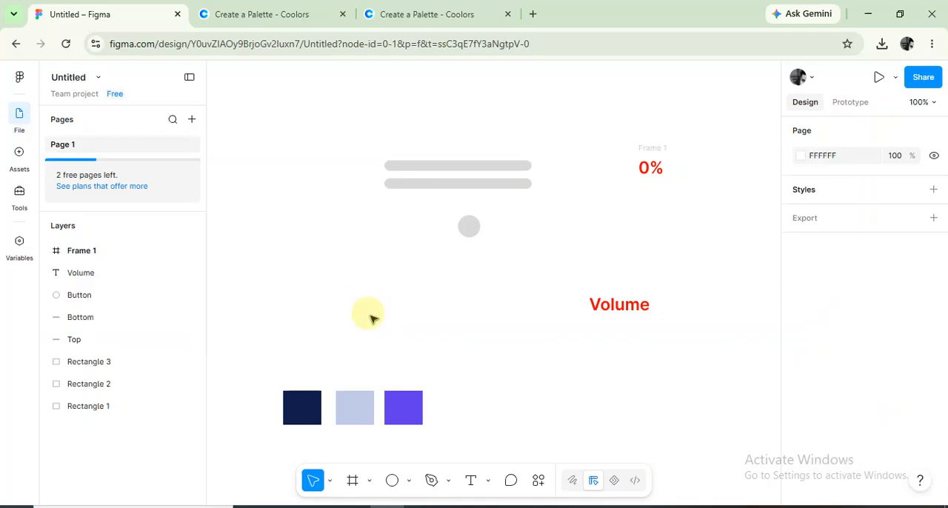
# Fill the circle with the dark navy 111D4A sampled from the first color swatch.
pyautogui.click(470, 225)
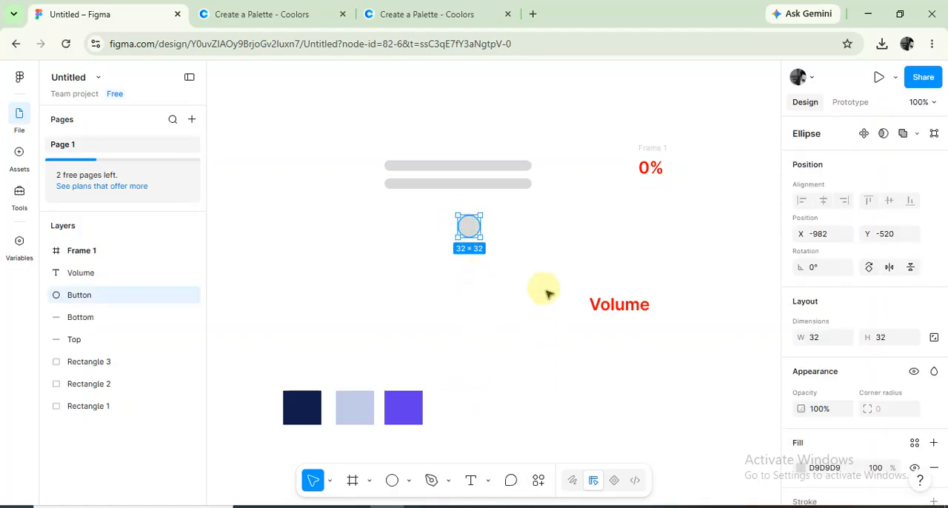
pyautogui.press('i')
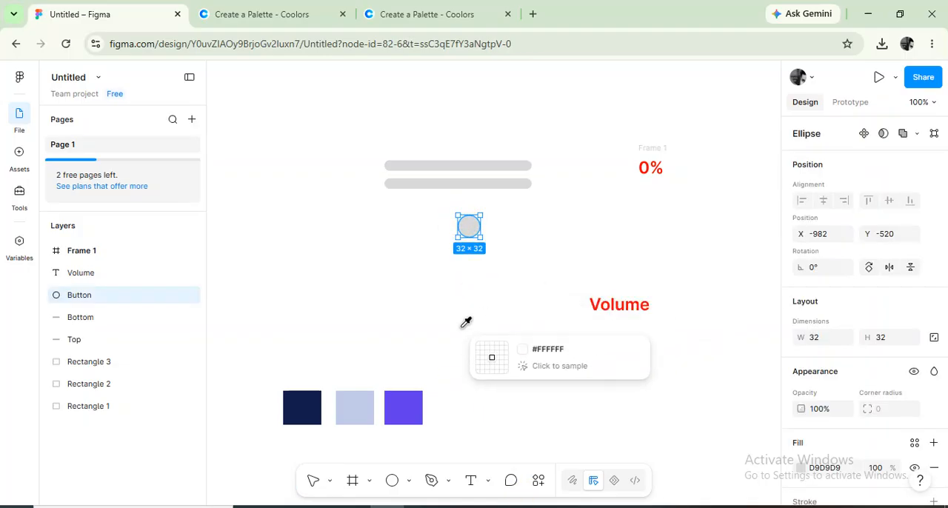
pyautogui.click(302, 404)
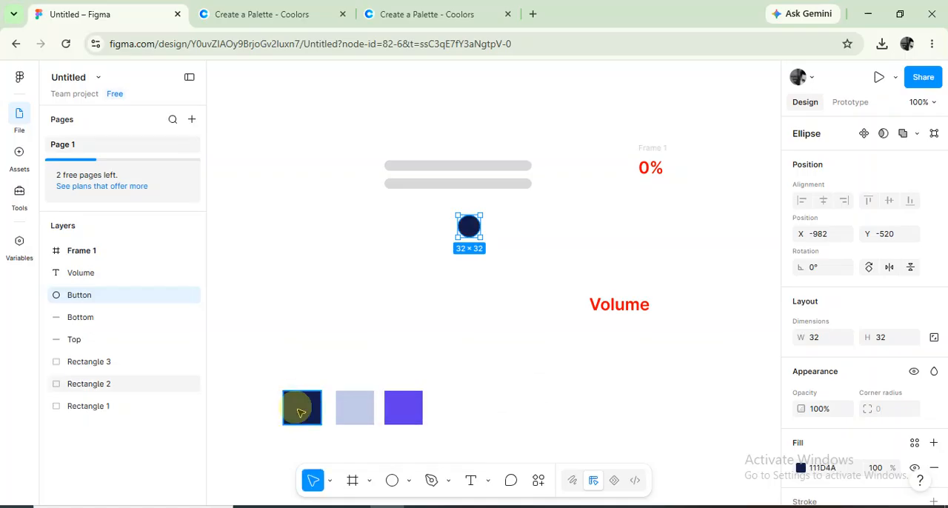
pyautogui.click(538, 252)
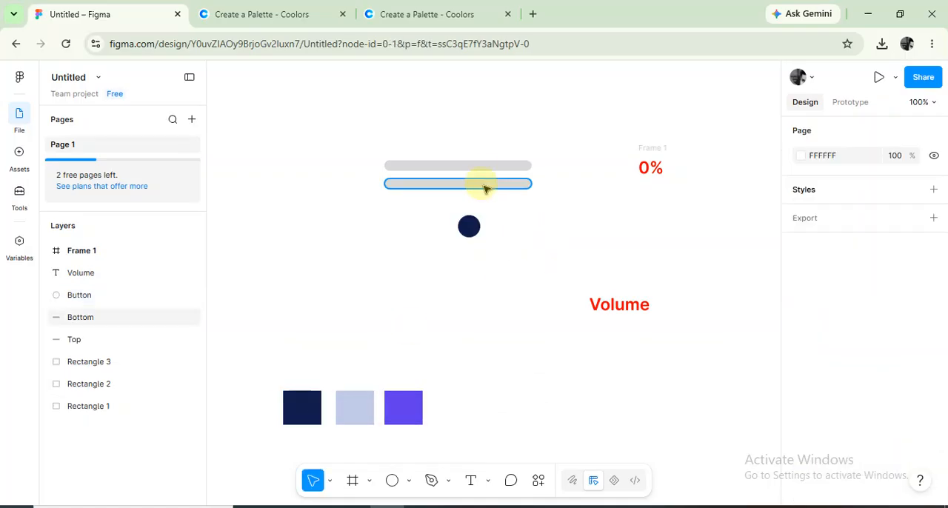
# Fill the lower bar with light blue C2CAE8 and the upper bar with purple 623CEA, sampling both colors from the swatches.
pyautogui.click(485, 186)
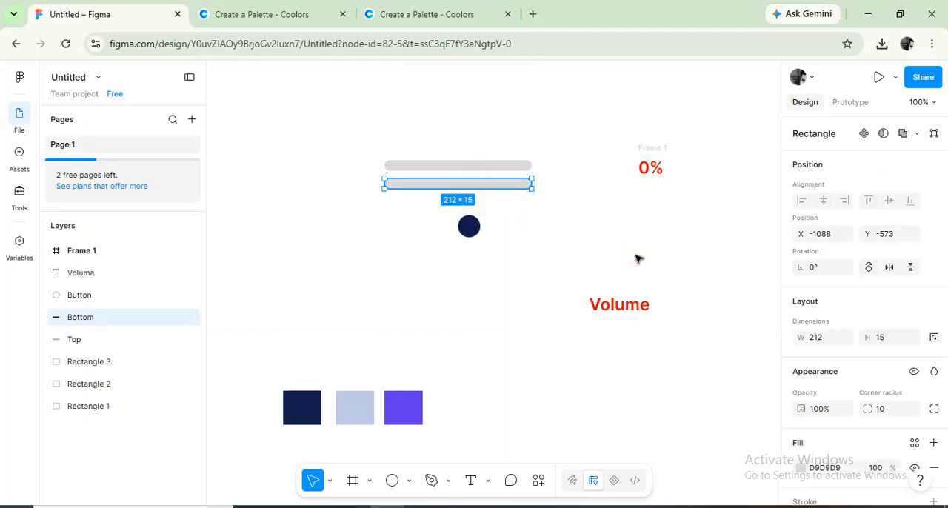
pyautogui.press('i')
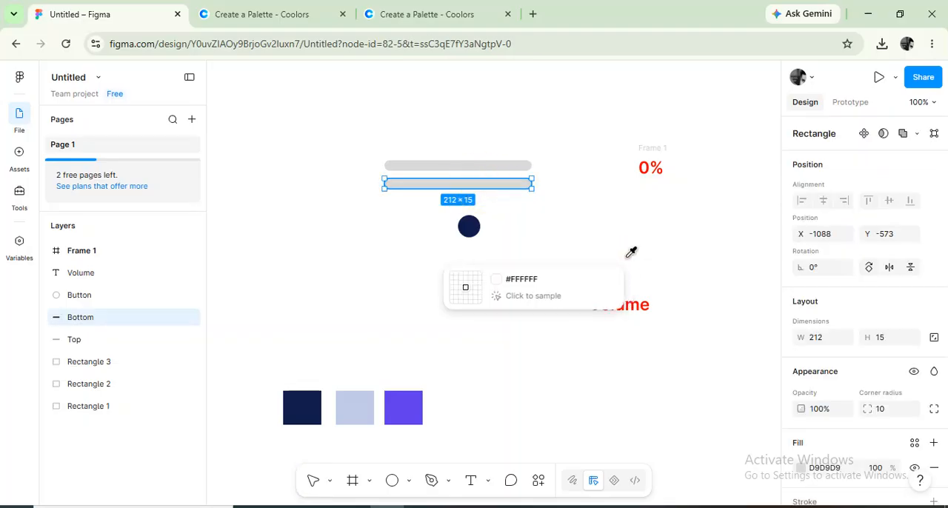
pyautogui.click(364, 402)
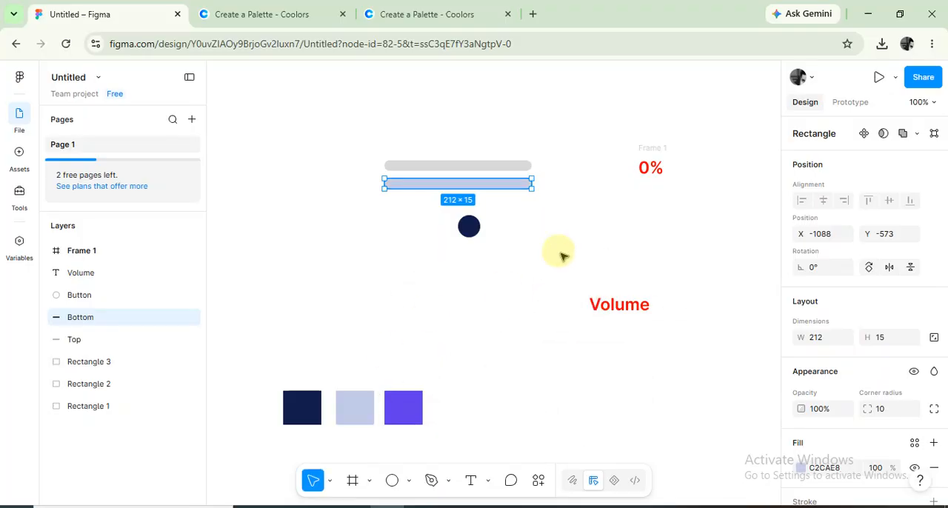
pyautogui.click(454, 170)
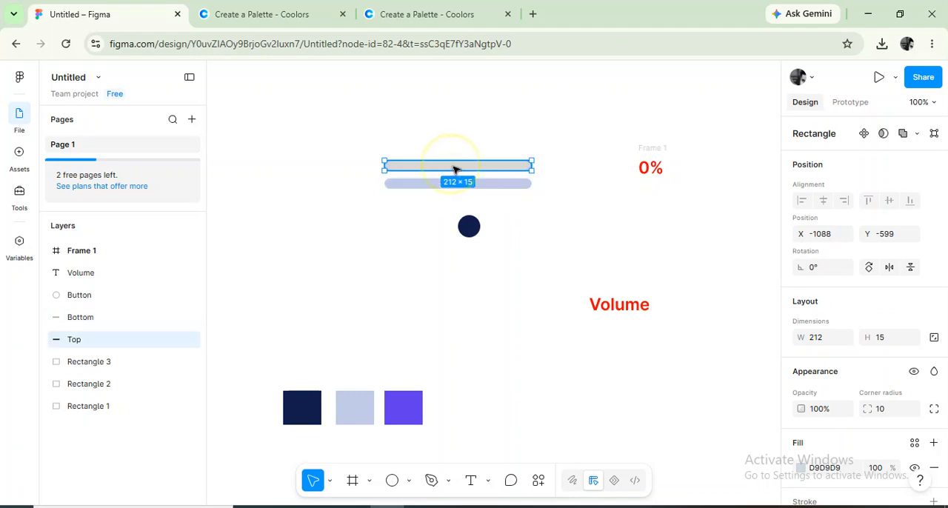
pyautogui.press('i')
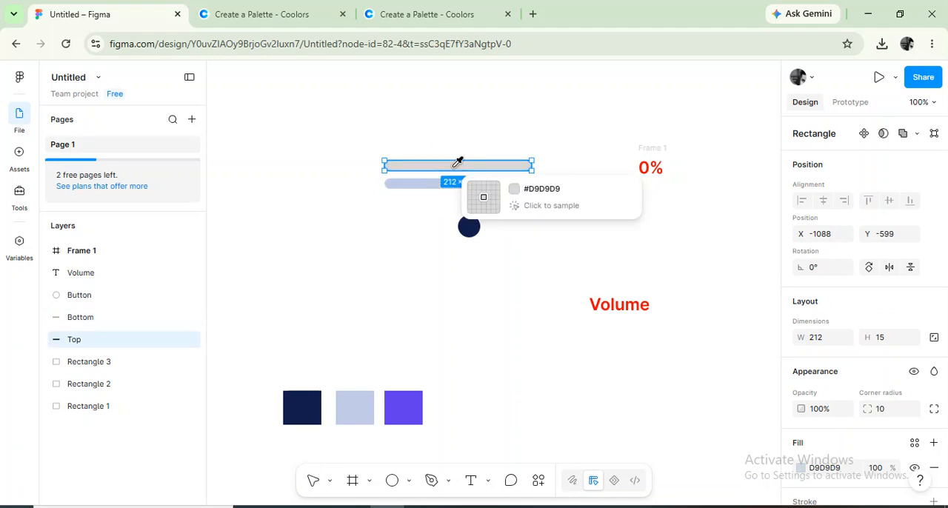
pyautogui.click(416, 408)
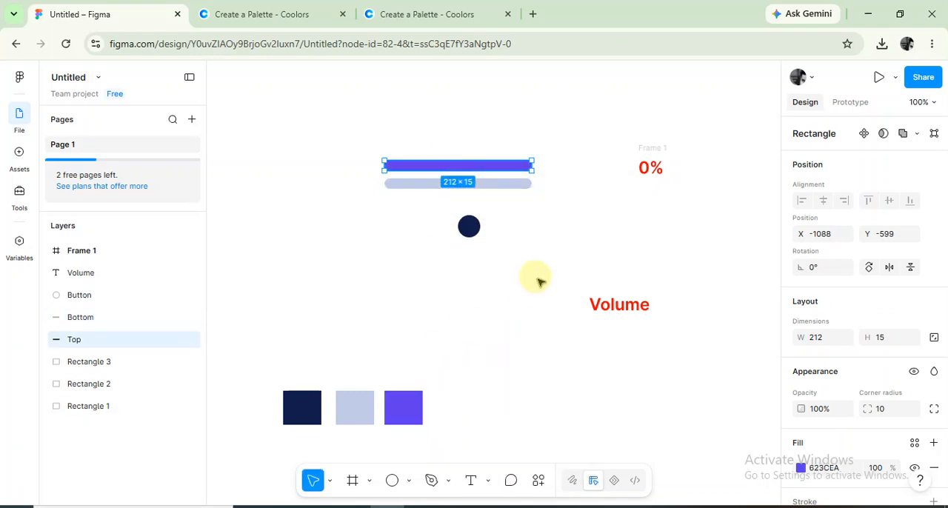
pyautogui.click(547, 276)
pyautogui.click(548, 274)
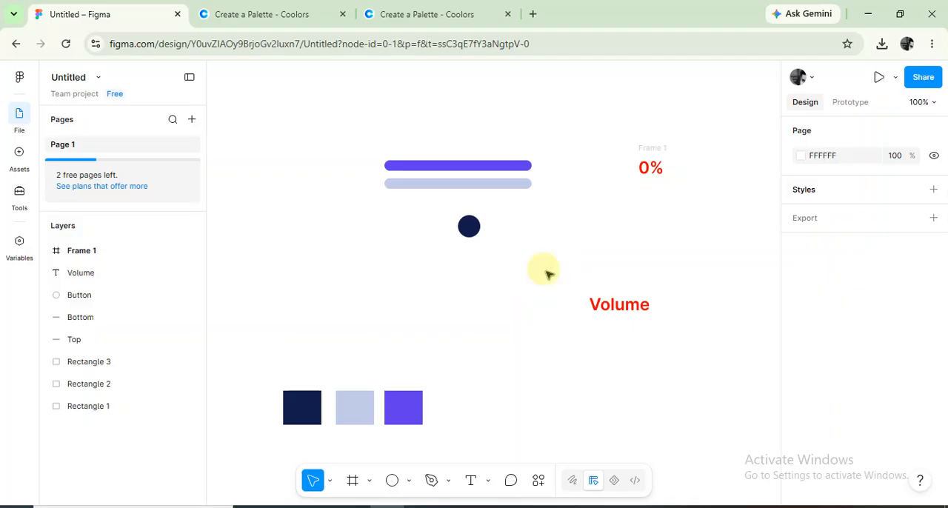
# Add a white FFFFFF stroke to the navy circle.
pyautogui.click(469, 226)
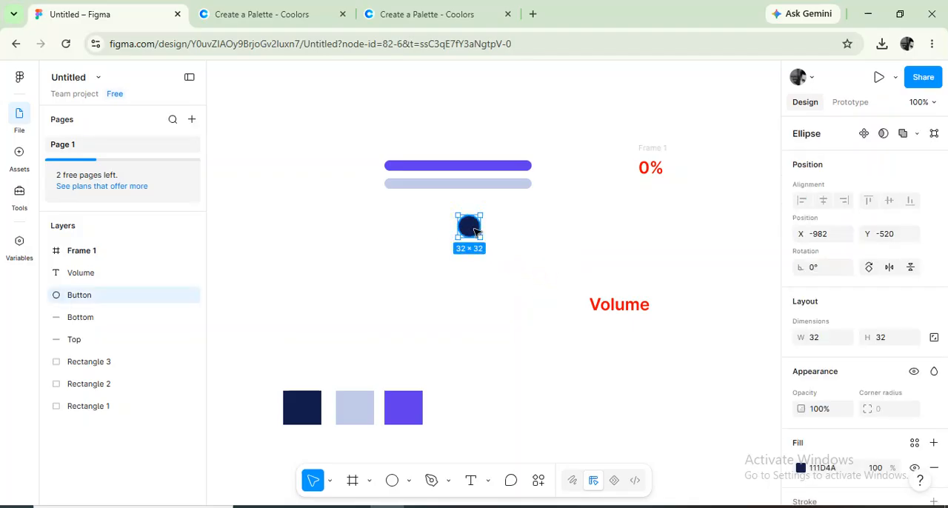
pyautogui.scroll(-3, 839, 360)
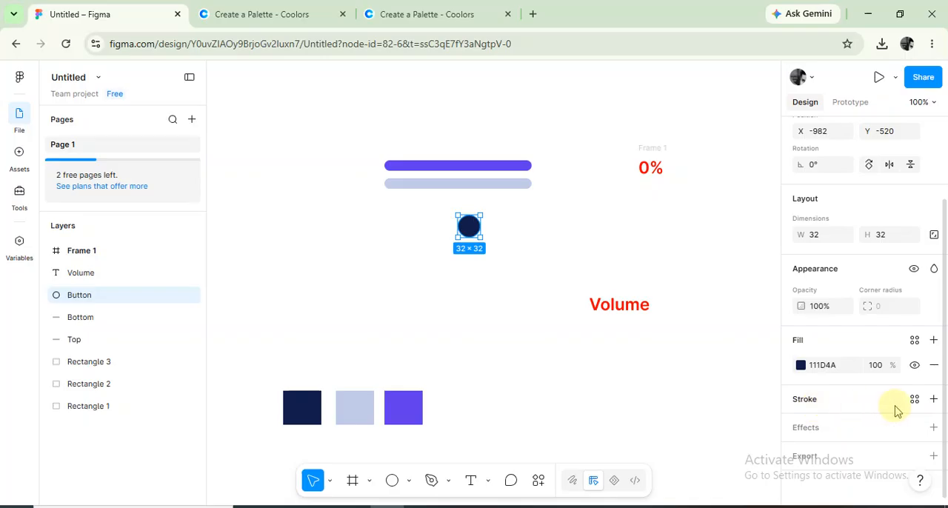
pyautogui.click(933, 399)
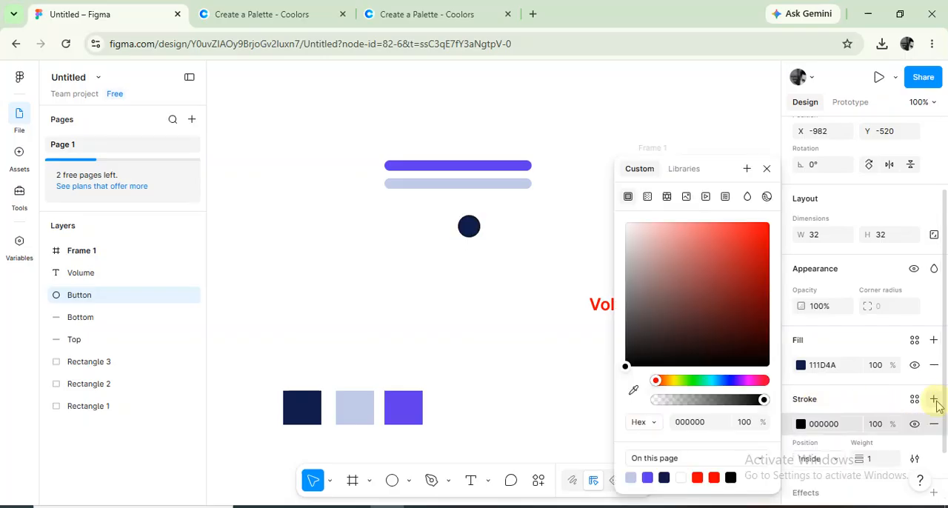
pyautogui.moveTo(626, 363); pyautogui.dragTo(620, 225)
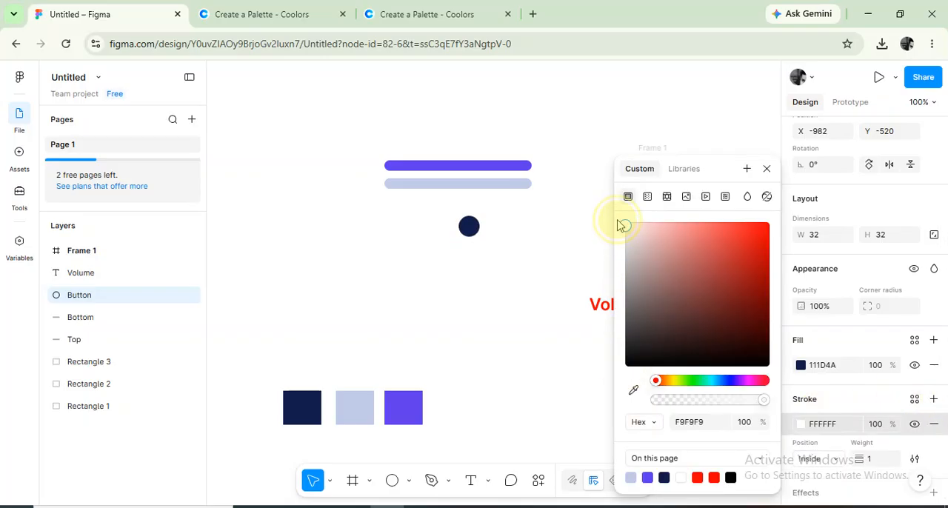
pyautogui.click(767, 169)
# Set the circle's stroke position to Outside and its weight to 3.
pyautogui.scroll(-2, 885, 363)
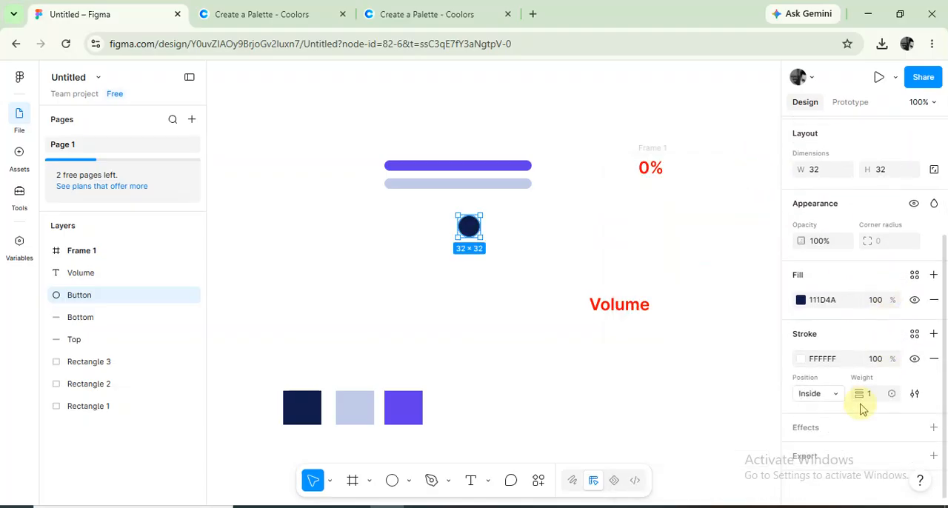
pyautogui.click(832, 393)
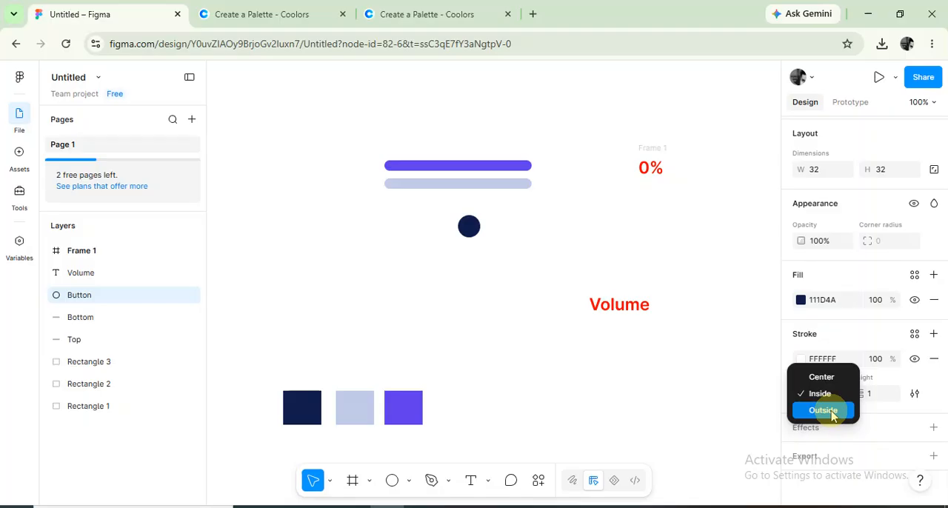
pyautogui.click(836, 410)
pyautogui.click(876, 398)
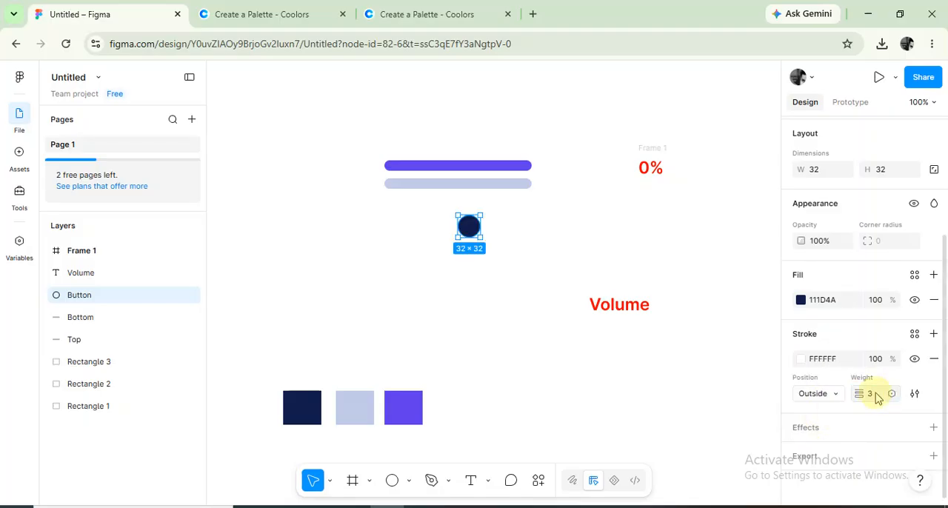
# Add a drop shadow to the navy circle with Y position 0 and blur 8.
pyautogui.click(932, 428)
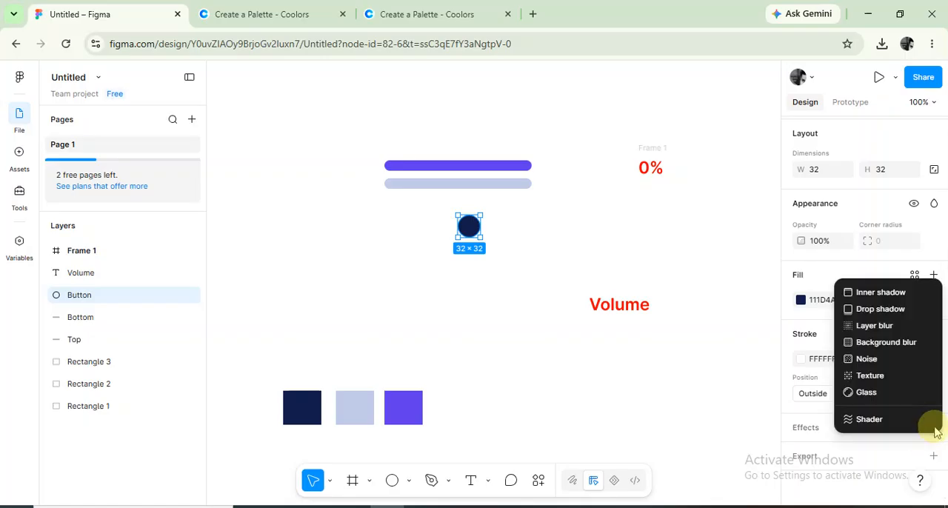
pyautogui.click(881, 309)
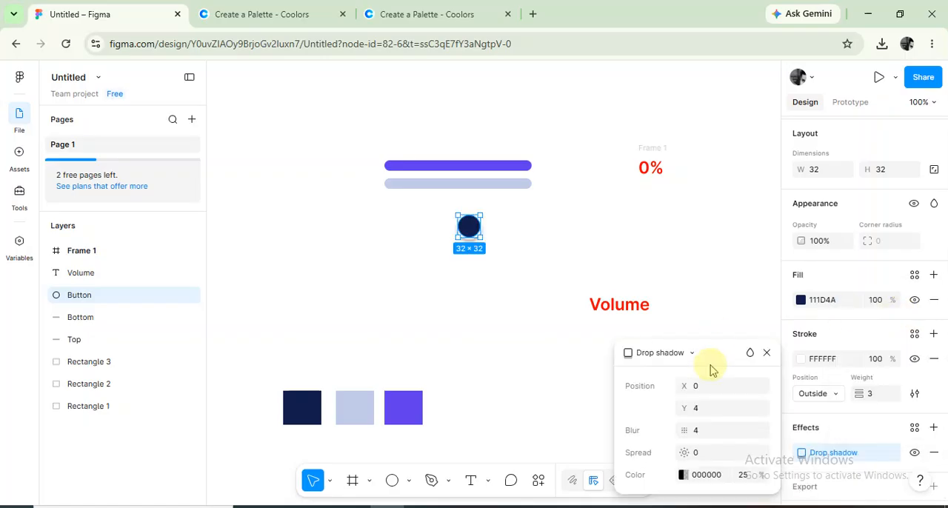
pyautogui.click(717, 408)
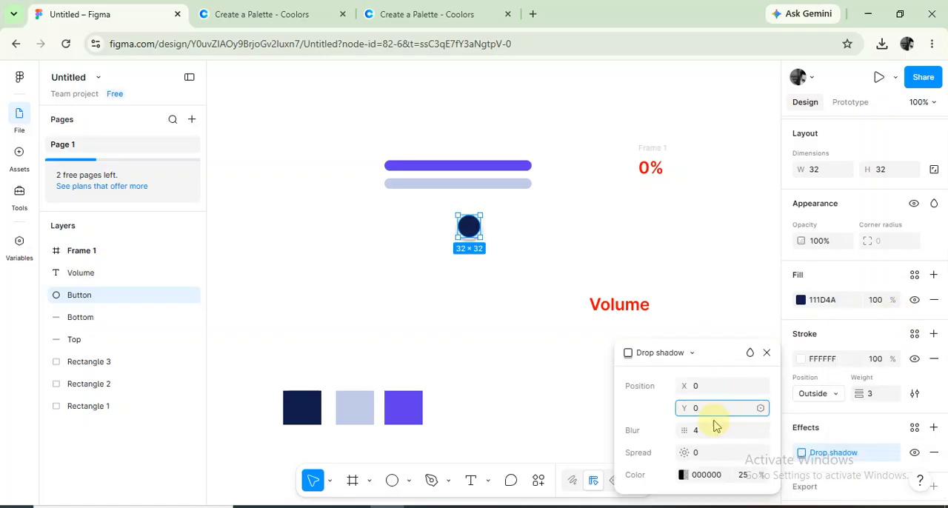
pyautogui.click(713, 430)
pyautogui.write('8')
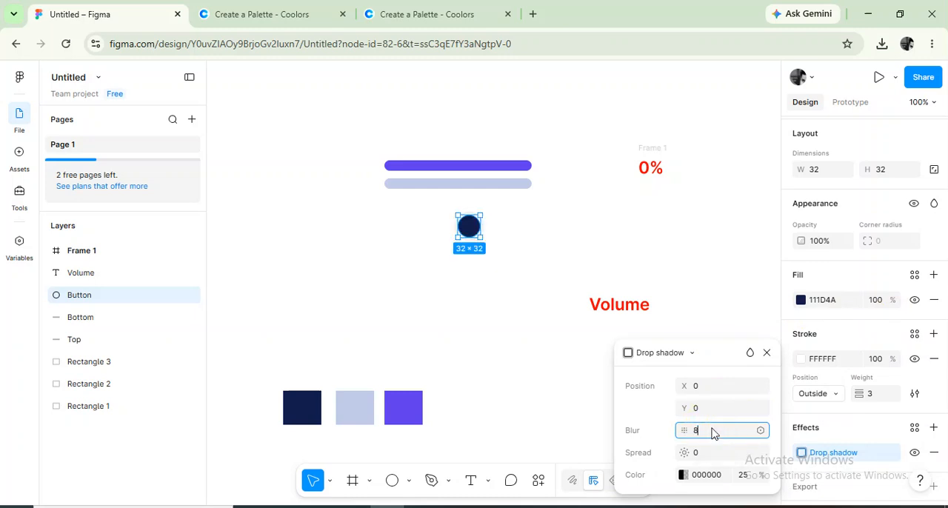
pyautogui.press('Return')
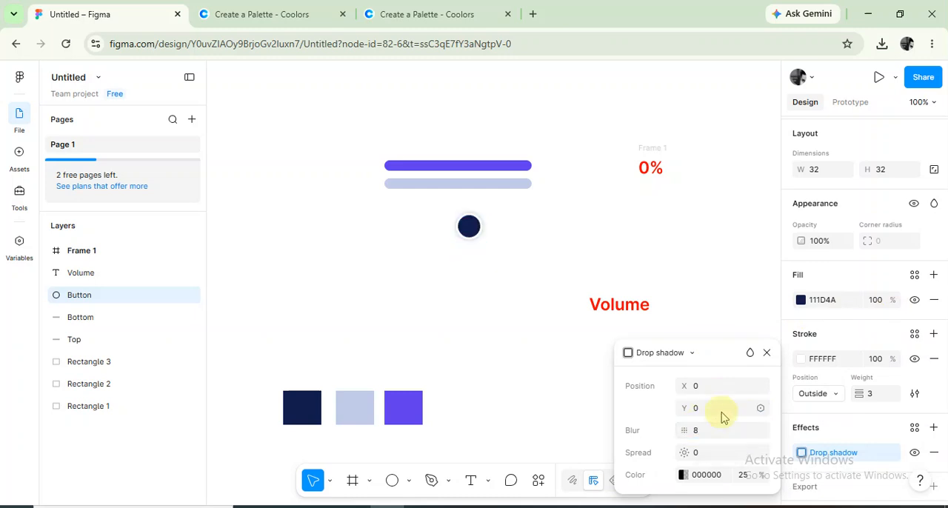
pyautogui.click(766, 352)
pyautogui.click(583, 239)
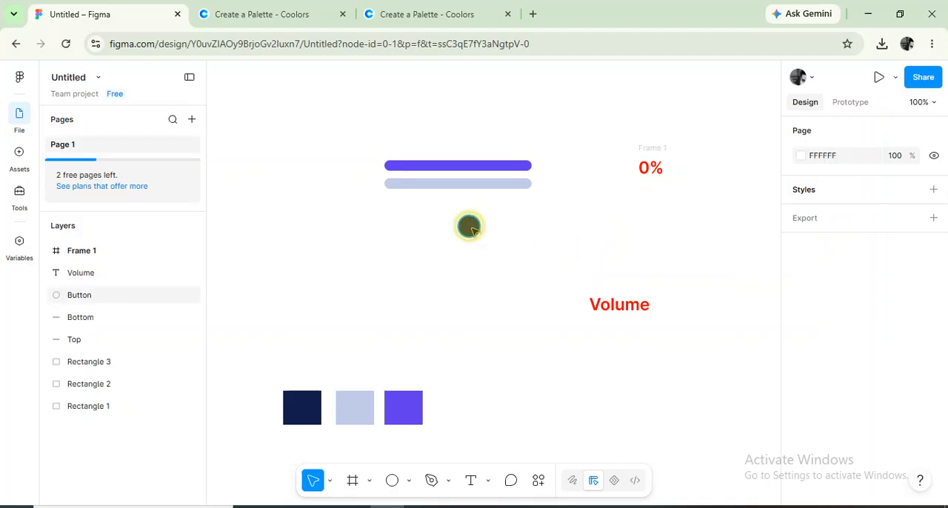
# Move the navy circle beneath the bars' left part and bring the Volume label closer to the bars.
pyautogui.moveTo(469, 226); pyautogui.dragTo(407, 217)
pyautogui.click(530, 248)
pyautogui.moveTo(642, 307); pyautogui.dragTo(569, 256)
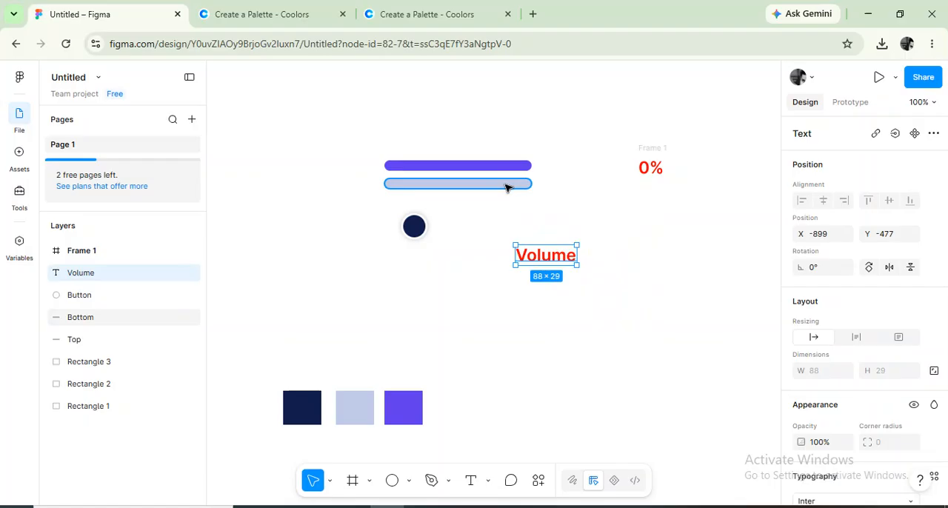
# Group the navy circle, both bars, the percentage frame and the Volume label together.
pyautogui.click(415, 224)
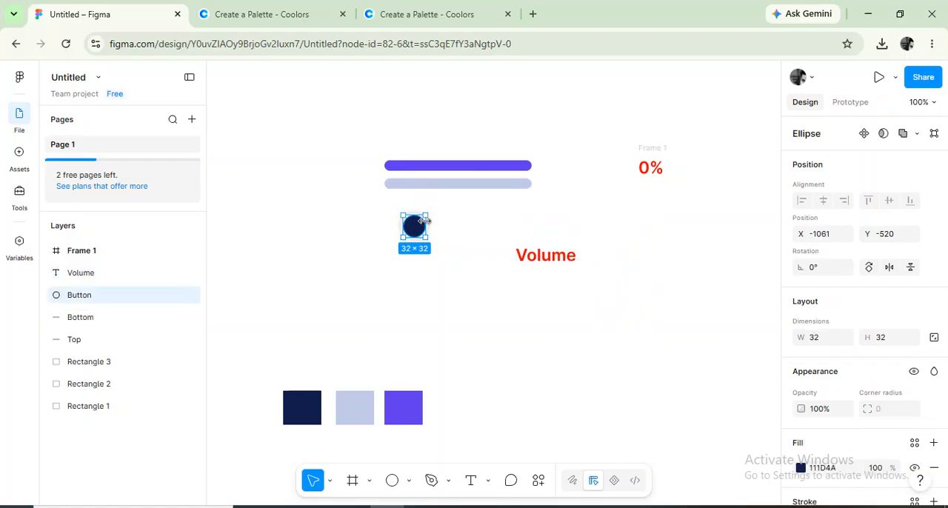
pyautogui.keyDown('shift'); pyautogui.click(426, 183); pyautogui.keyUp('shift')
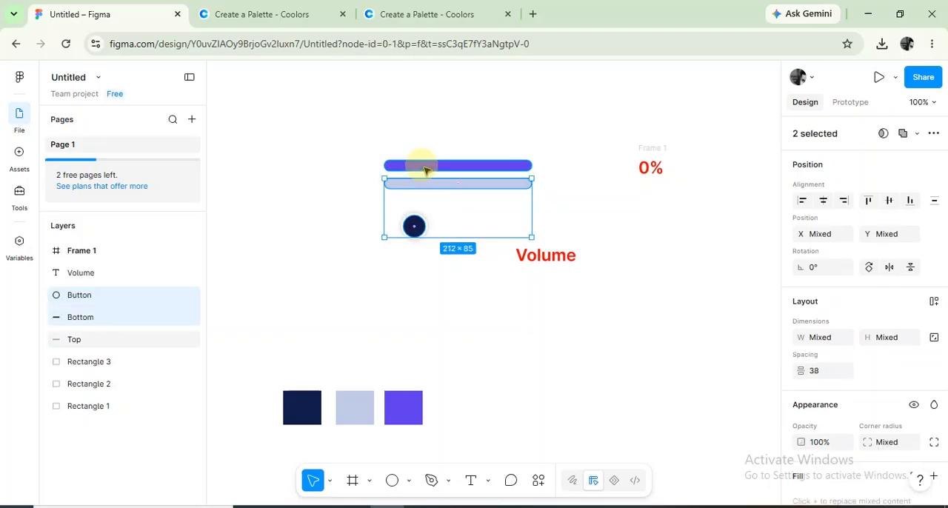
pyautogui.keyDown('shift'); pyautogui.click(425, 167); pyautogui.keyUp('shift')
pyautogui.keyDown('shift'); pyautogui.click(641, 149); pyautogui.keyUp('shift')
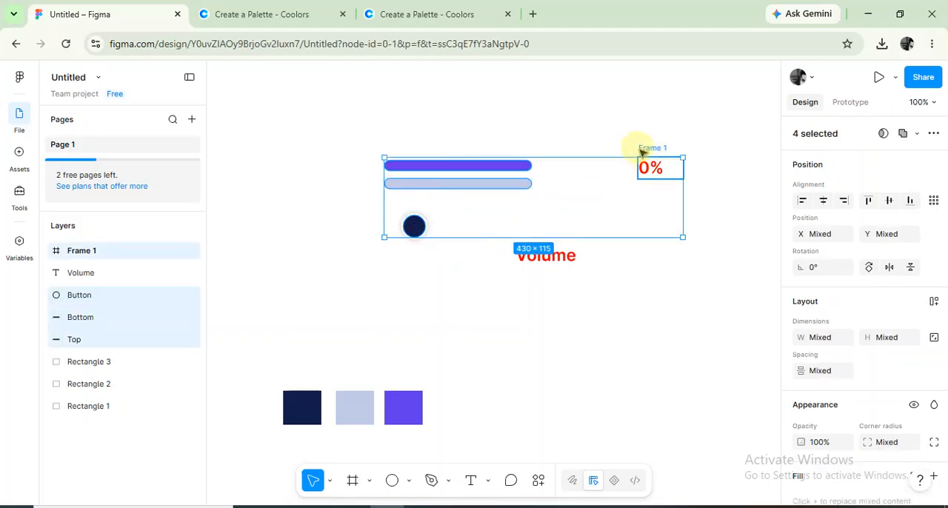
pyautogui.keyDown('shift'); pyautogui.click(643, 151); pyautogui.keyUp('shift')
pyautogui.keyDown('shift'); pyautogui.click(642, 150); pyautogui.keyUp('shift')
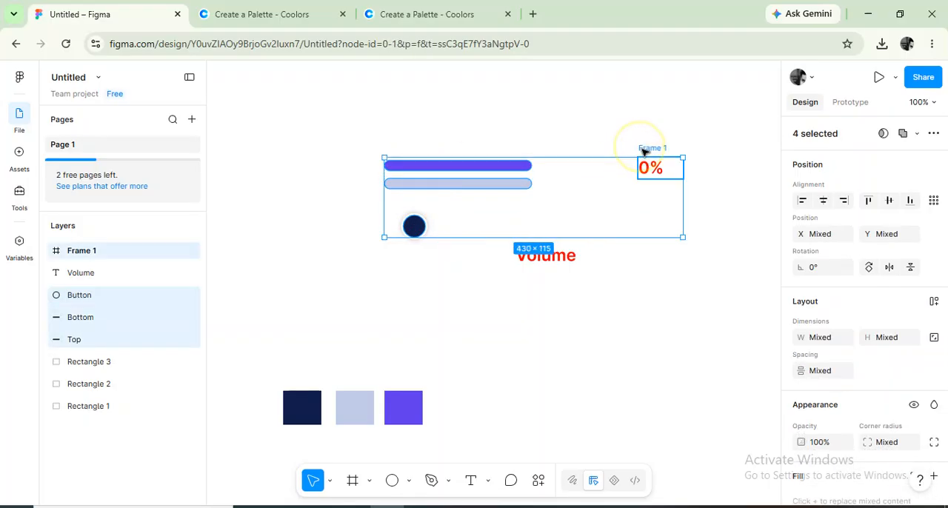
pyautogui.keyDown('shift'); pyautogui.click(558, 254); pyautogui.keyUp('shift')
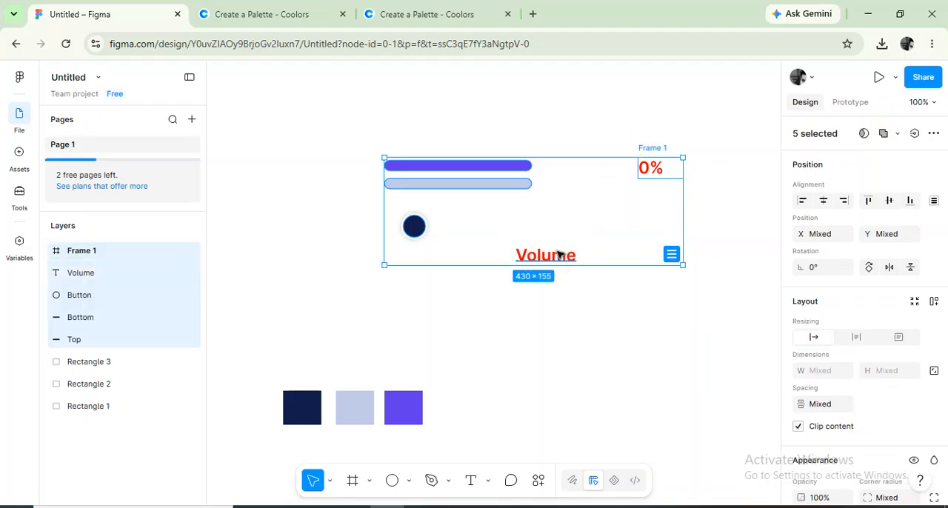
pyautogui.rightClick(554, 213)
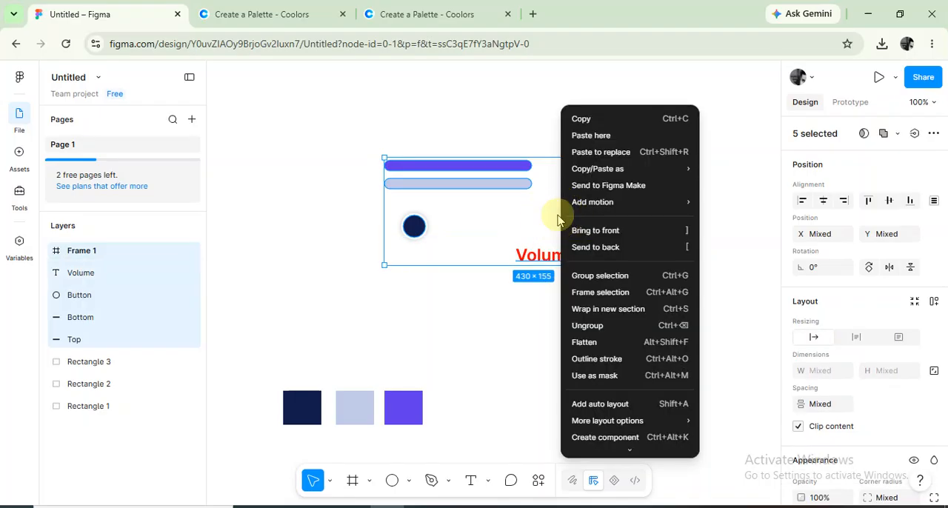
pyautogui.click(607, 279)
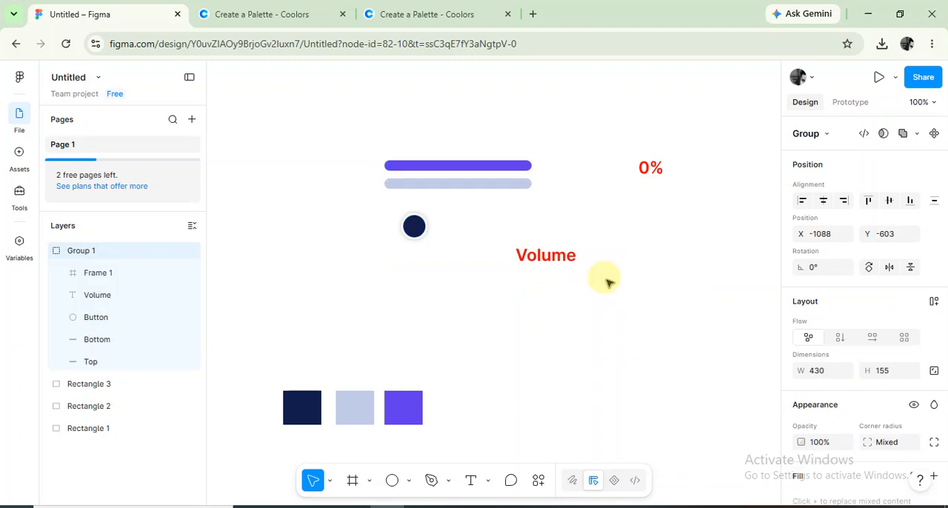
# Place the purple bar exactly over the light blue bar and order its layer above Bottom.
pyautogui.doubleClick(479, 186)
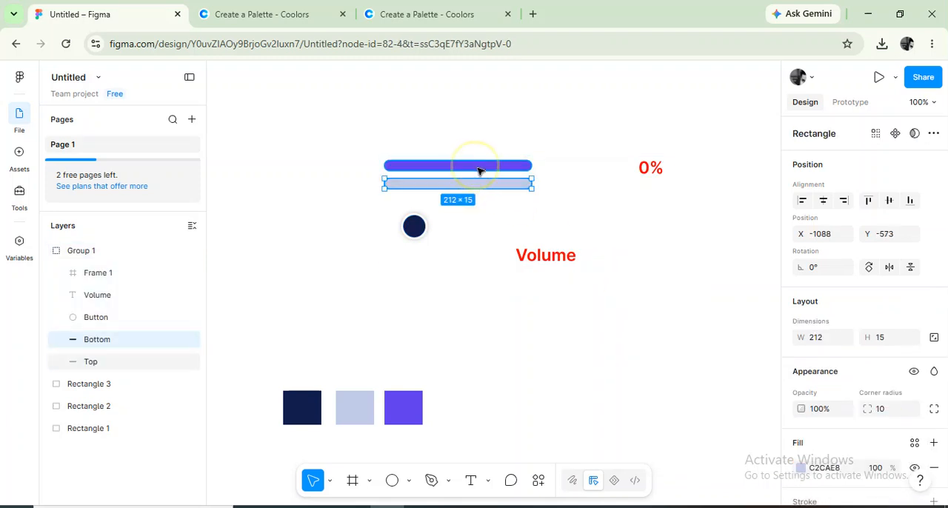
pyautogui.click(477, 167)
pyautogui.moveTo(478, 171); pyautogui.dragTo(478, 188)
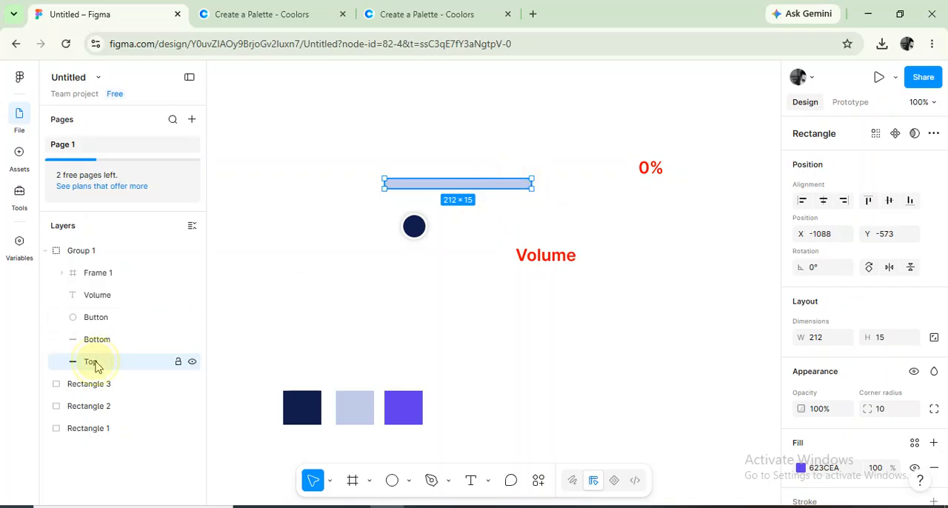
pyautogui.moveTo(96, 364)
pyautogui.mouseDown()
pyautogui.moveTo(99, 334)
pyautogui.moveTo(102, 342)
pyautogui.mouseUp()
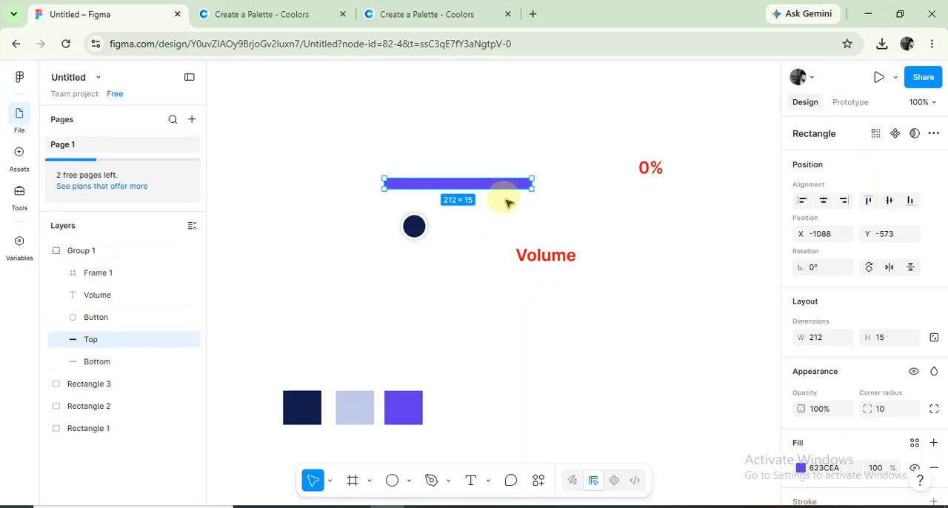
# Shorten the purple bar to a width of 15 at the left end of the light blue bar.
pyautogui.moveTo(533, 183); pyautogui.dragTo(501, 185)
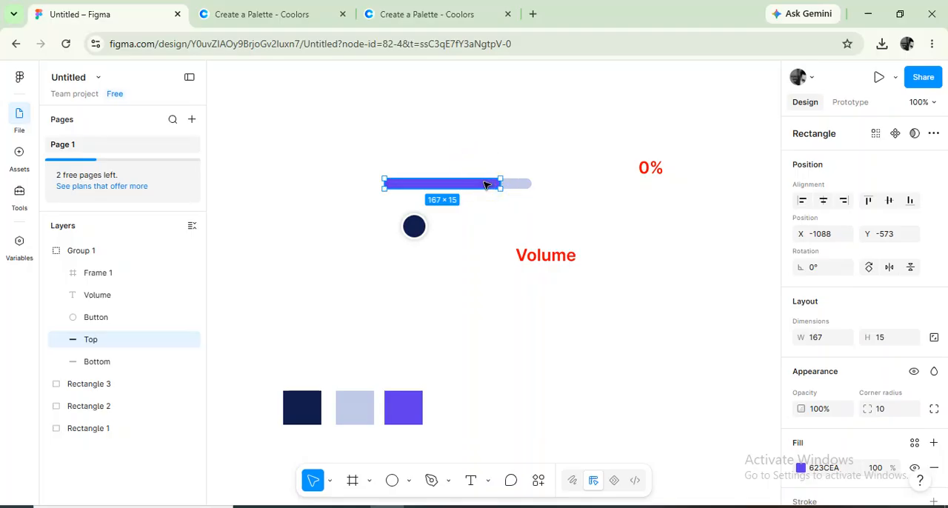
pyautogui.click(104, 366)
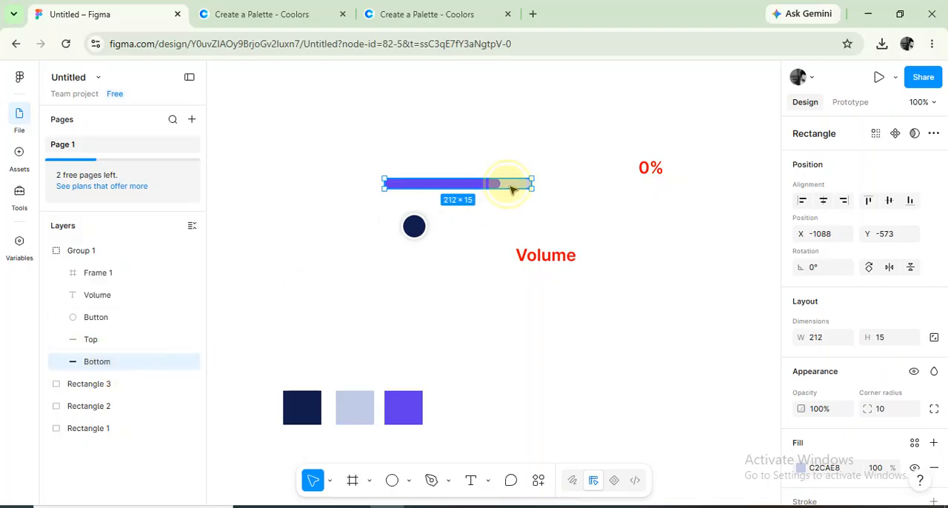
pyautogui.click(148, 339)
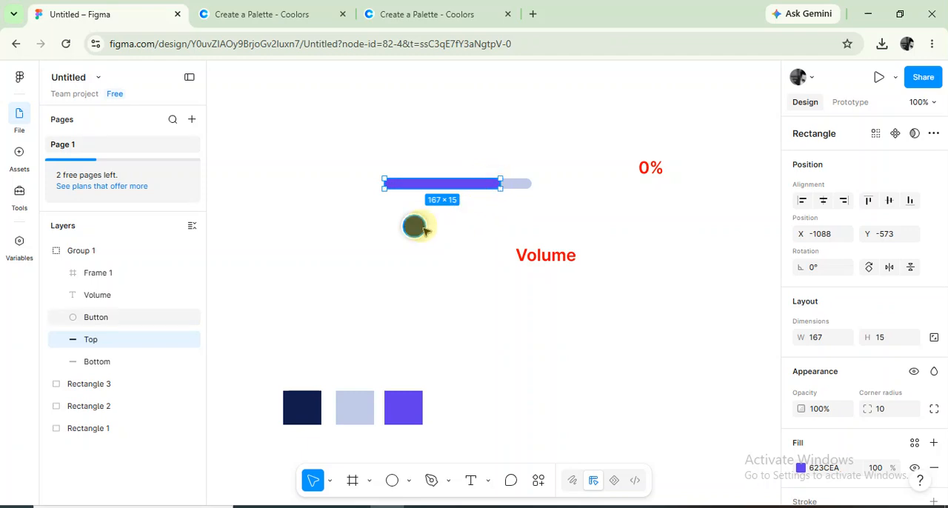
pyautogui.moveTo(412, 224)
pyautogui.mouseDown()
pyautogui.moveTo(412, 205)
pyautogui.moveTo(412, 214)
pyautogui.mouseUp()
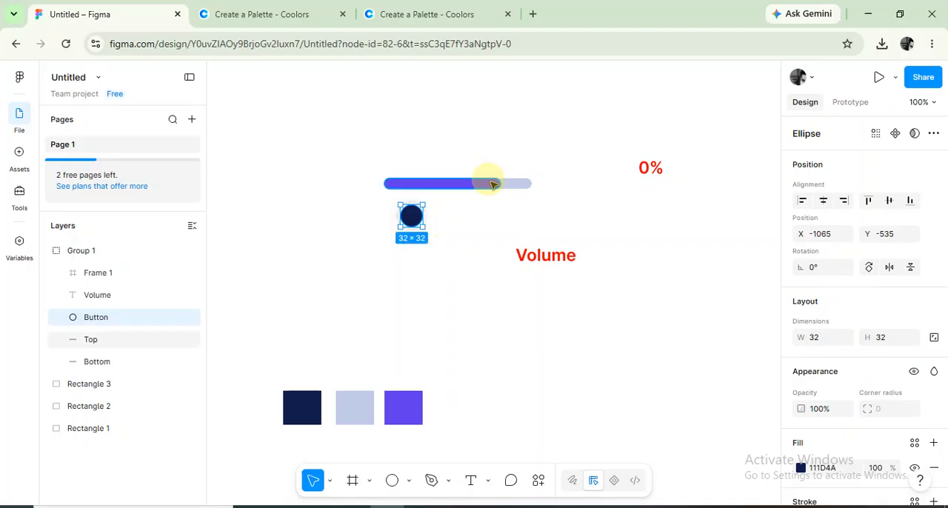
pyautogui.click(493, 183)
pyautogui.moveTo(501, 183); pyautogui.dragTo(393, 184)
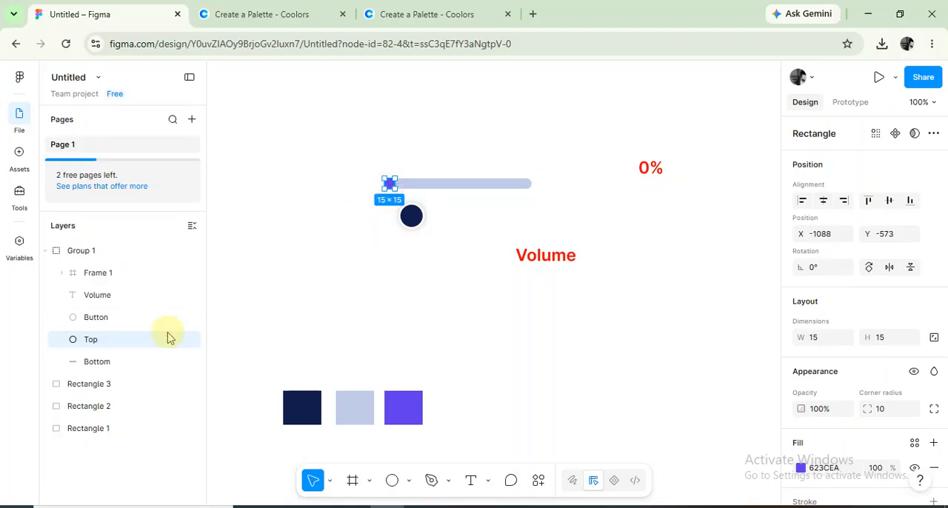
pyautogui.click(457, 231)
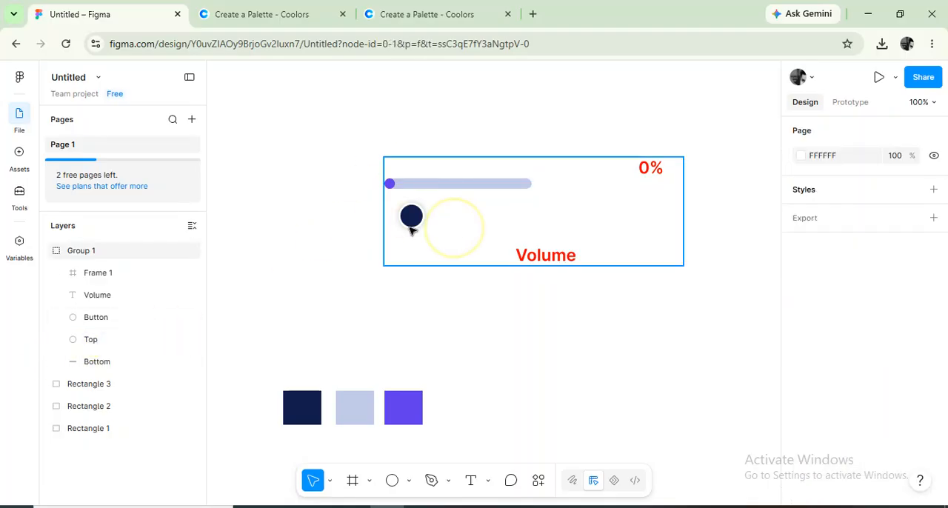
# Position the navy knob on the left end of the light blue bar, covering the purple dot.
pyautogui.click(412, 216)
pyautogui.doubleClick(418, 222)
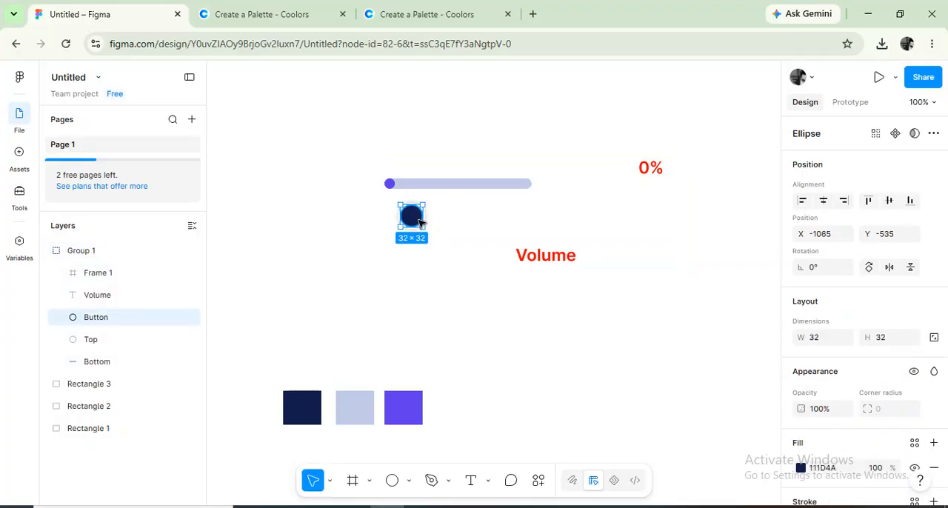
pyautogui.moveTo(418, 222); pyautogui.dragTo(401, 190)
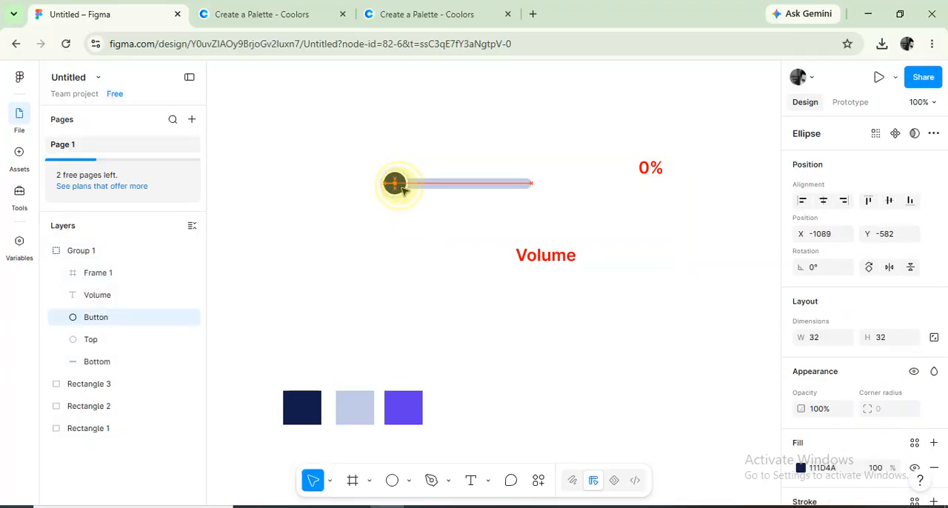
pyautogui.click(432, 217)
# Center the 0% frame above the slider bar and the Volume label below it.
pyautogui.doubleClick(654, 169)
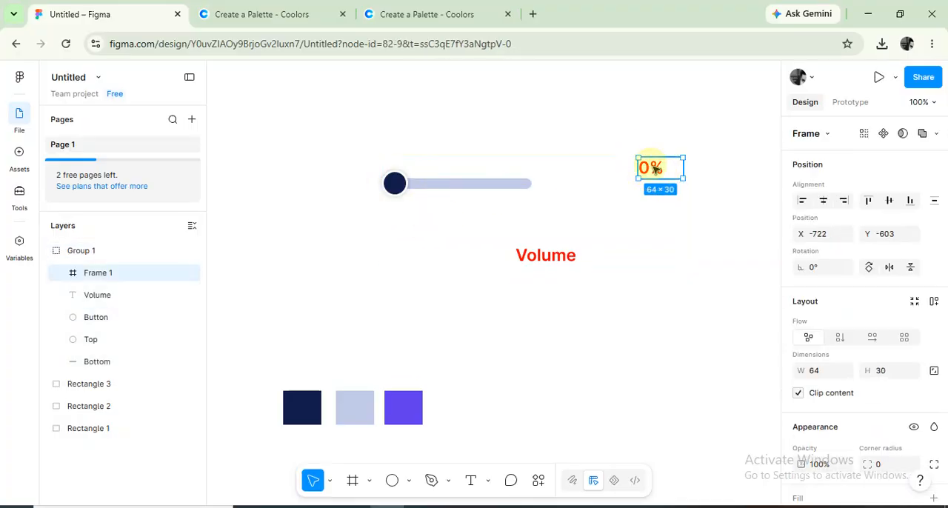
pyautogui.moveTo(655, 168); pyautogui.dragTo(458, 139)
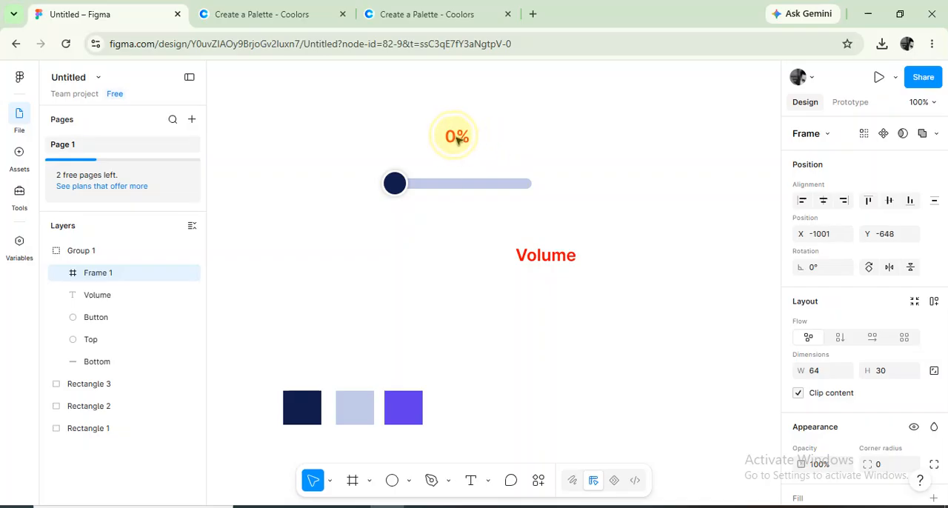
pyautogui.moveTo(548, 252); pyautogui.dragTo(459, 226)
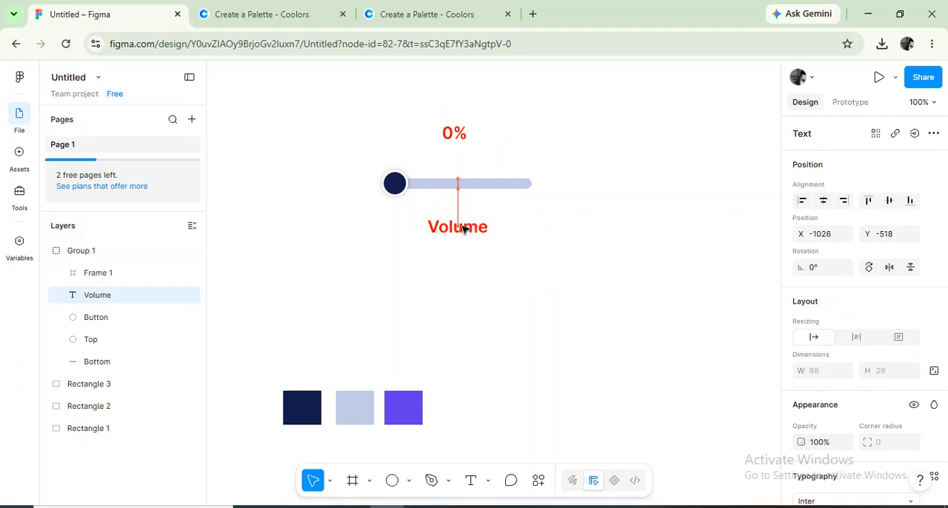
pyautogui.click(546, 234)
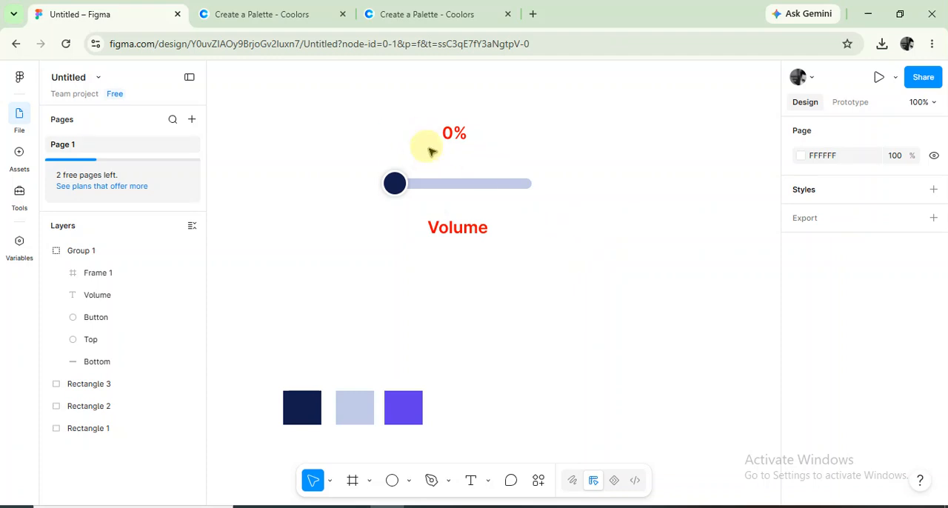
# Move the slider group up and to the right, turn it into a component and add a second variant.
pyautogui.moveTo(444, 137); pyautogui.dragTo(568, 94)
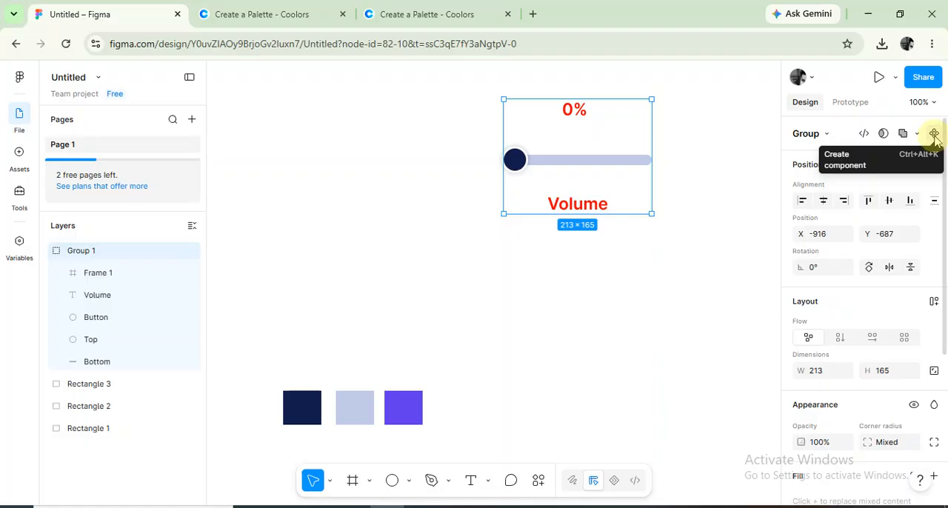
pyautogui.click(934, 135)
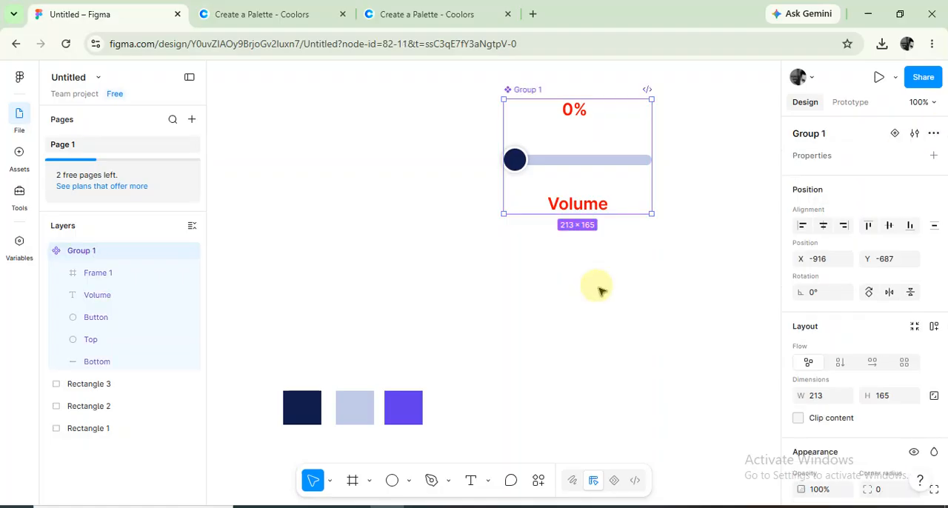
pyautogui.click(895, 134)
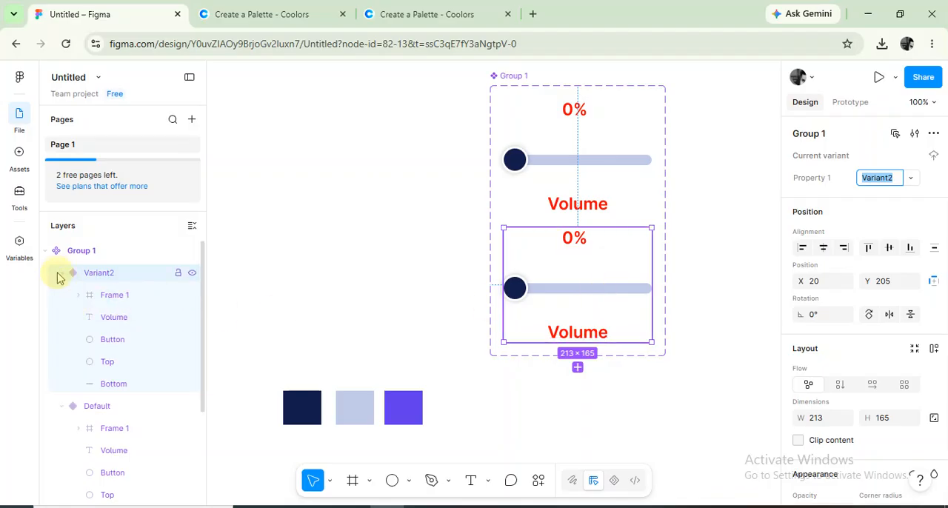
# Collapse the layers of the Default variant and of Variant2.
pyautogui.click(61, 407)
pyautogui.click(567, 185)
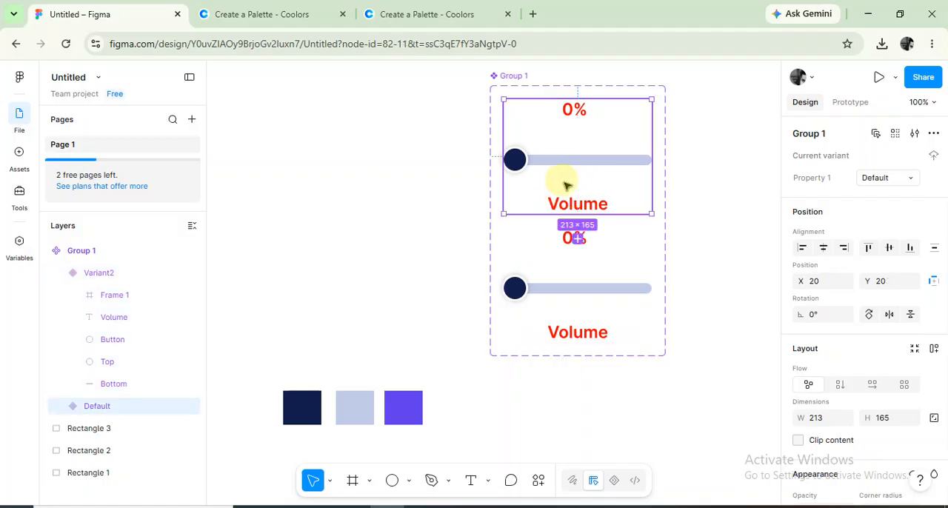
pyautogui.click(567, 271)
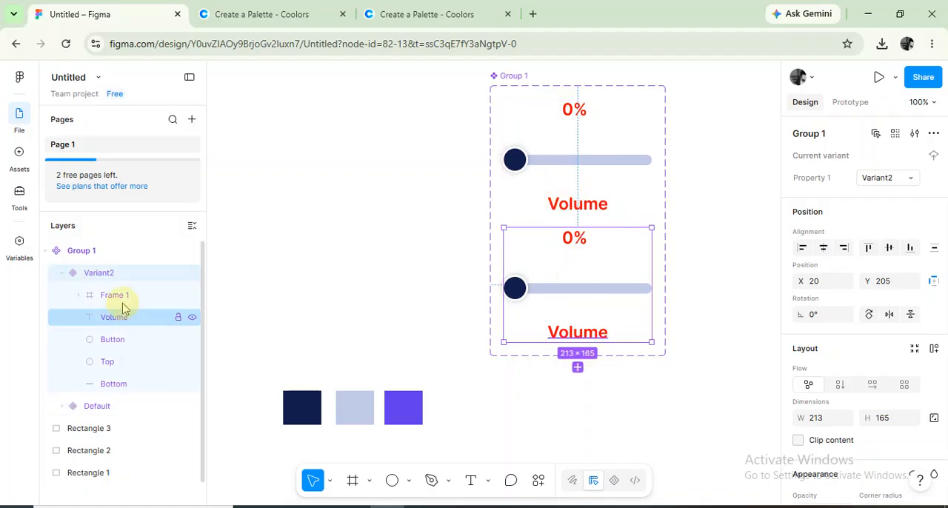
pyautogui.click(61, 274)
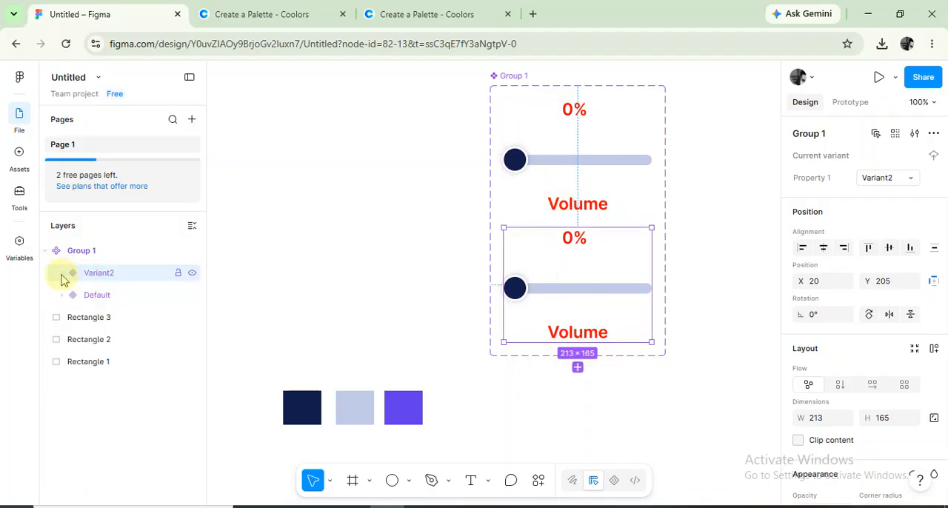
# In Variant2, shift the percentage text inside Frame 1 up to Y -28 to show 25%.
pyautogui.click(62, 273)
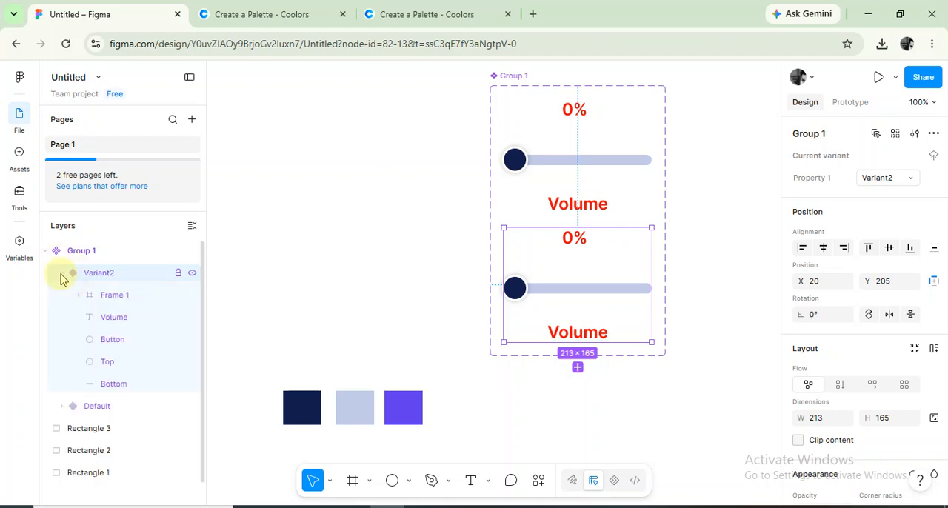
pyautogui.click(111, 300)
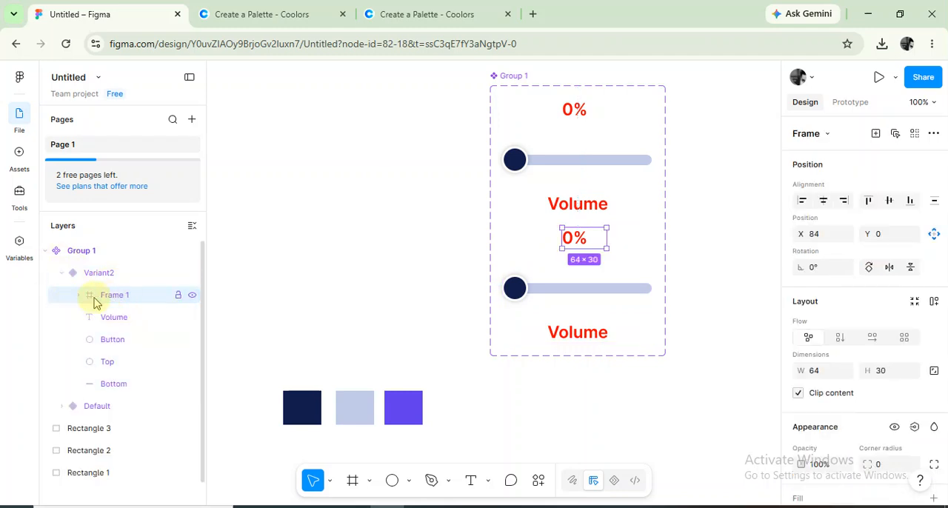
pyautogui.click(80, 296)
pyautogui.click(137, 318)
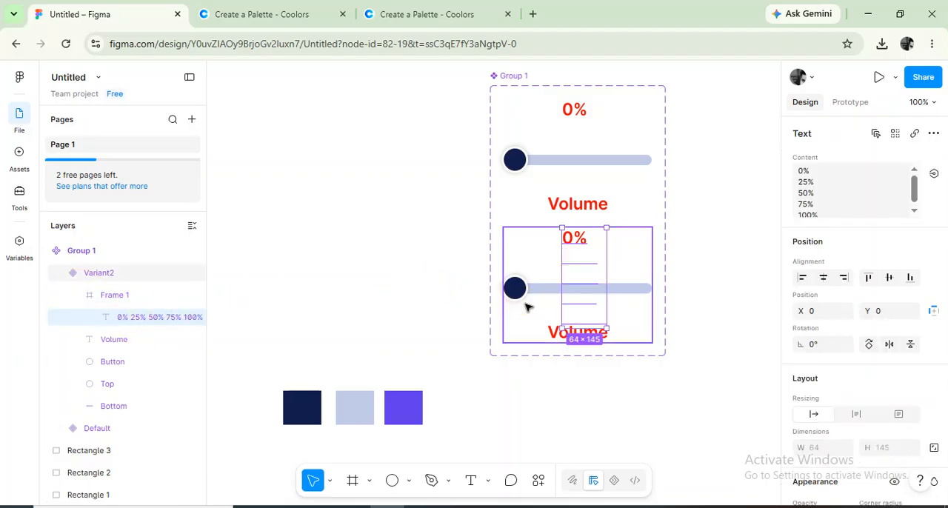
pyautogui.press('Up')
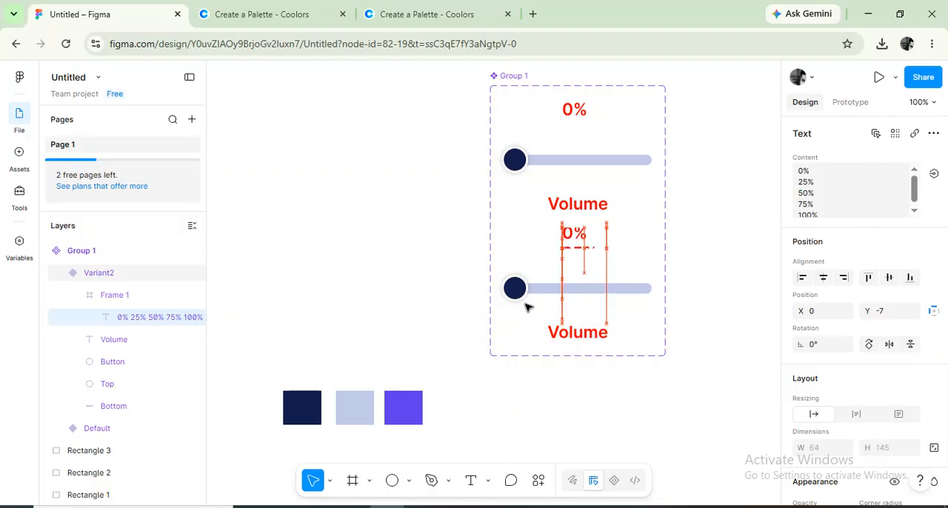
pyautogui.press('Up')
pyautogui.press('Up')
pyautogui.press('Up')
pyautogui.press('Up')
pyautogui.press('Up')
pyautogui.press('Up')
pyautogui.press('Up')
pyautogui.press('Up')
pyautogui.press('Up')
pyautogui.press('Up')
pyautogui.press('Up')
pyautogui.press('Up')
pyautogui.press('Up')
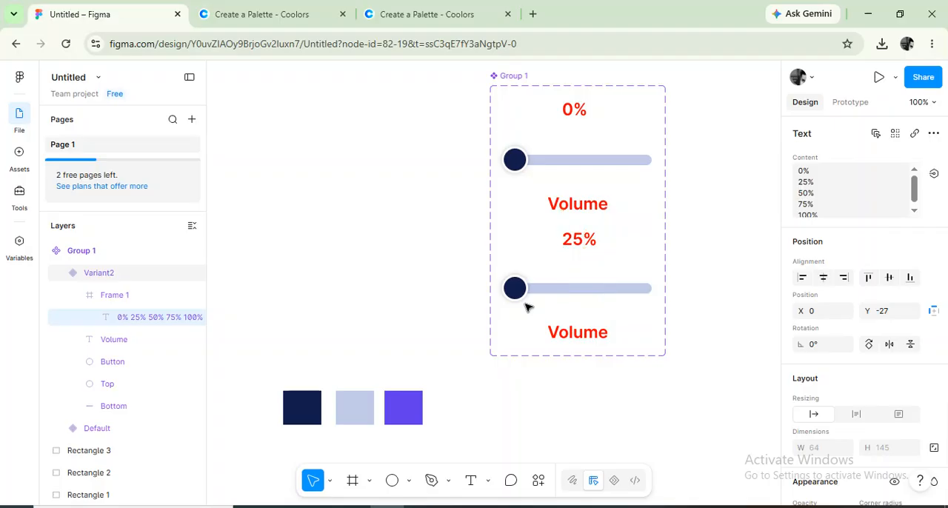
pyautogui.press('Up')
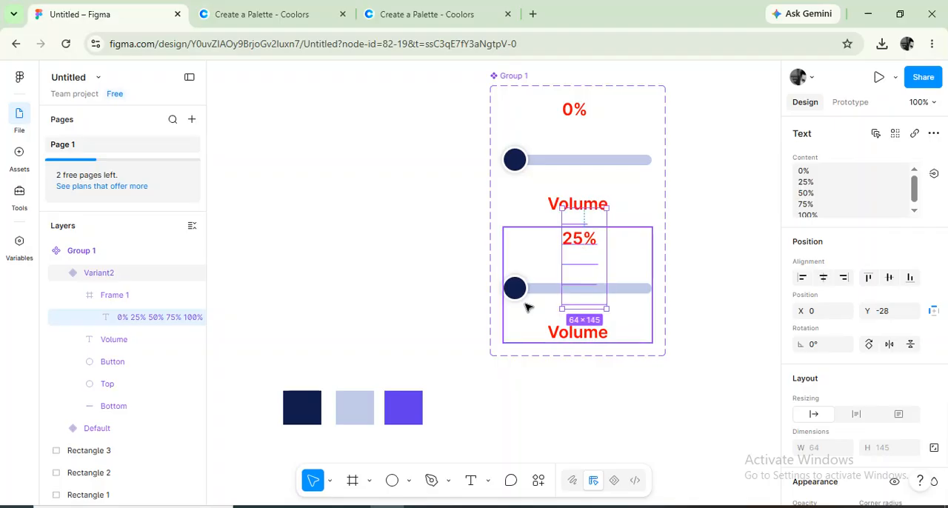
# In Variant2, lengthen the purple Top bar to about 74 wide and move the navy knob to its right end at about X 43.
pyautogui.click(109, 385)
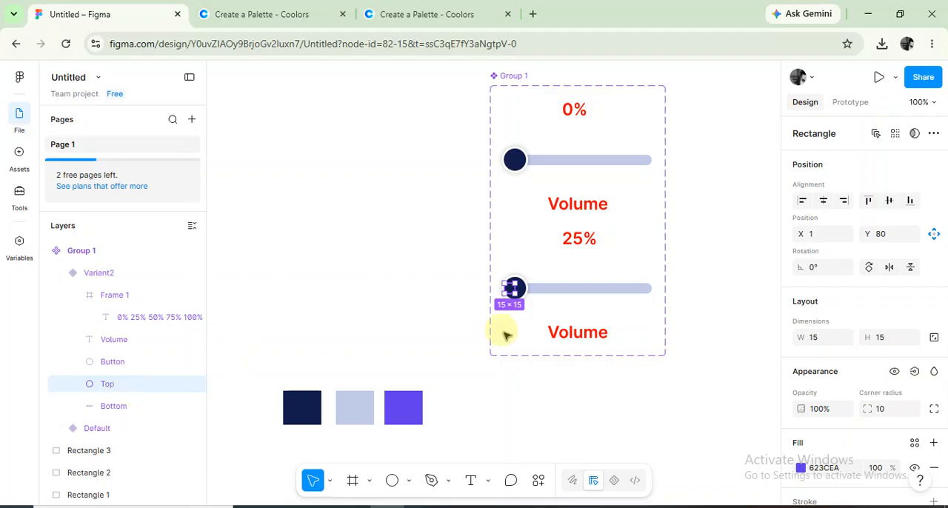
pyautogui.moveTo(514, 287); pyautogui.dragTo(546, 290)
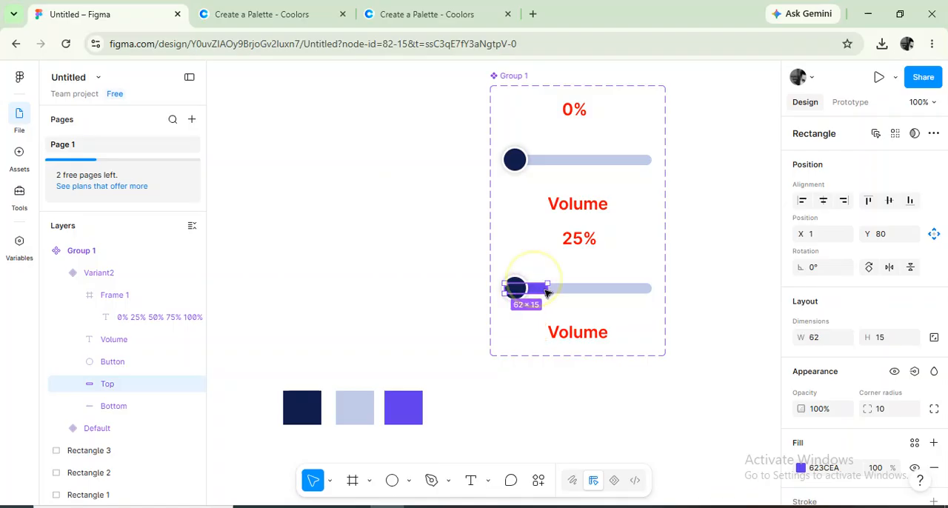
pyautogui.click(135, 370)
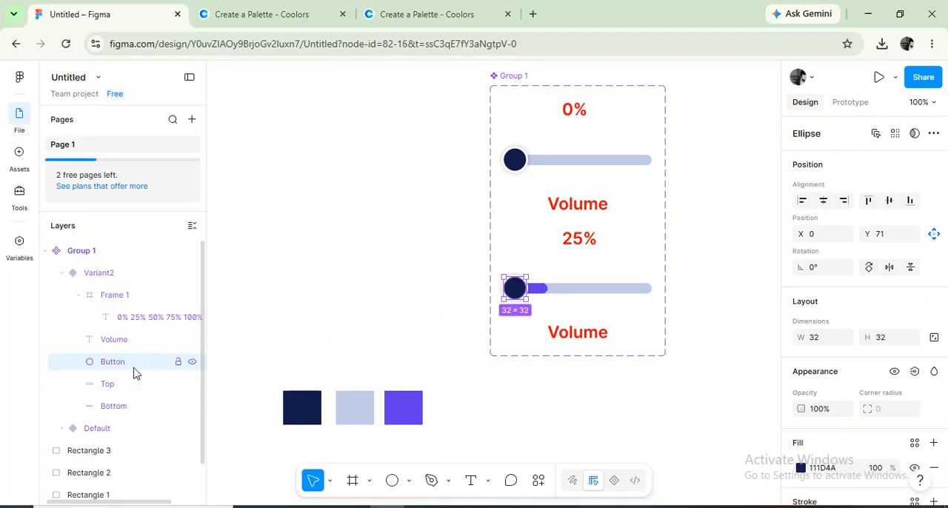
pyautogui.moveTo(514, 288); pyautogui.dragTo(536, 289)
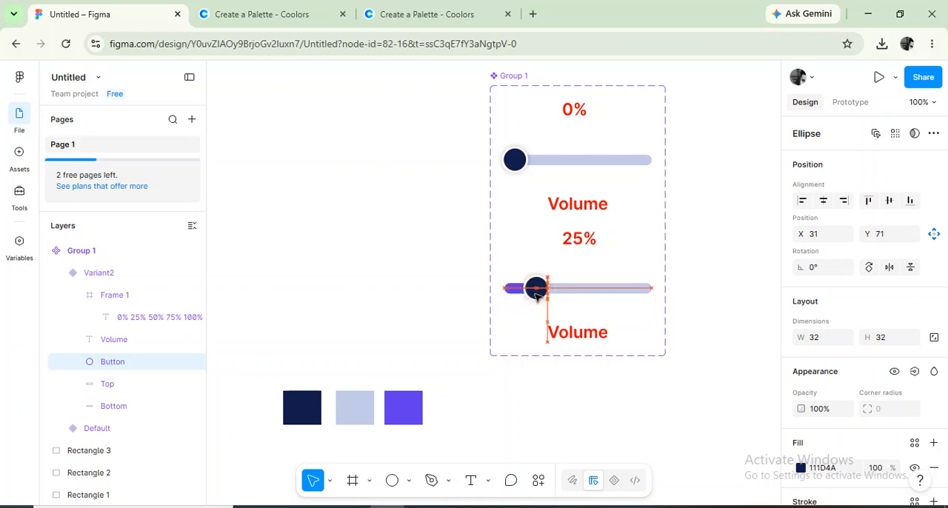
pyautogui.click(417, 271)
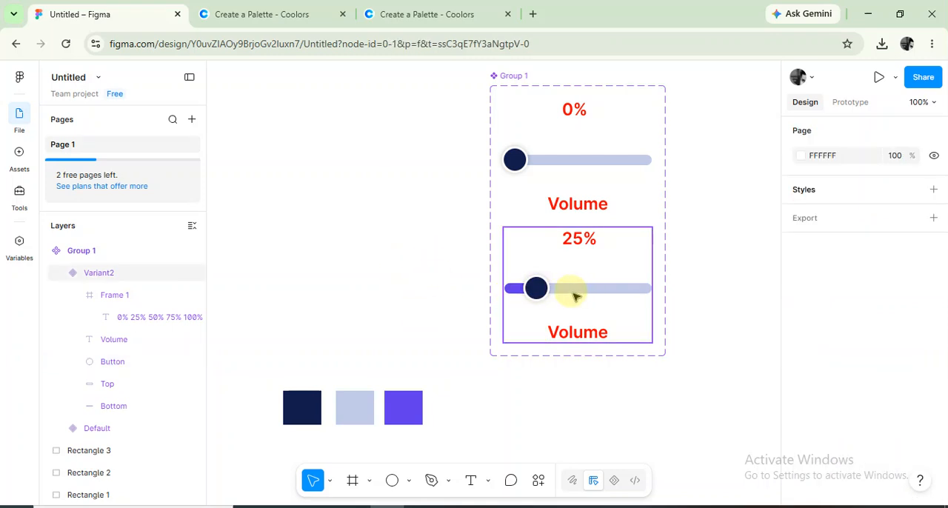
pyautogui.click(152, 385)
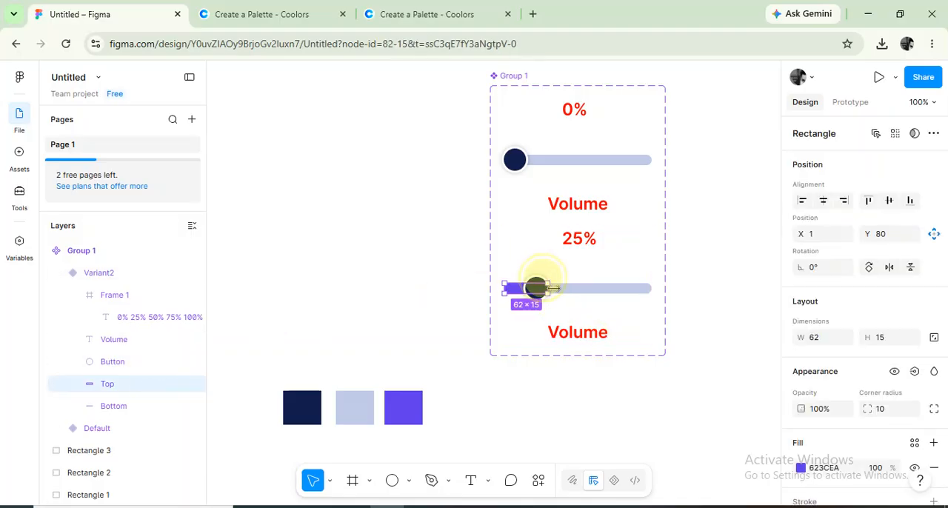
pyautogui.moveTo(550, 288); pyautogui.dragTo(558, 289)
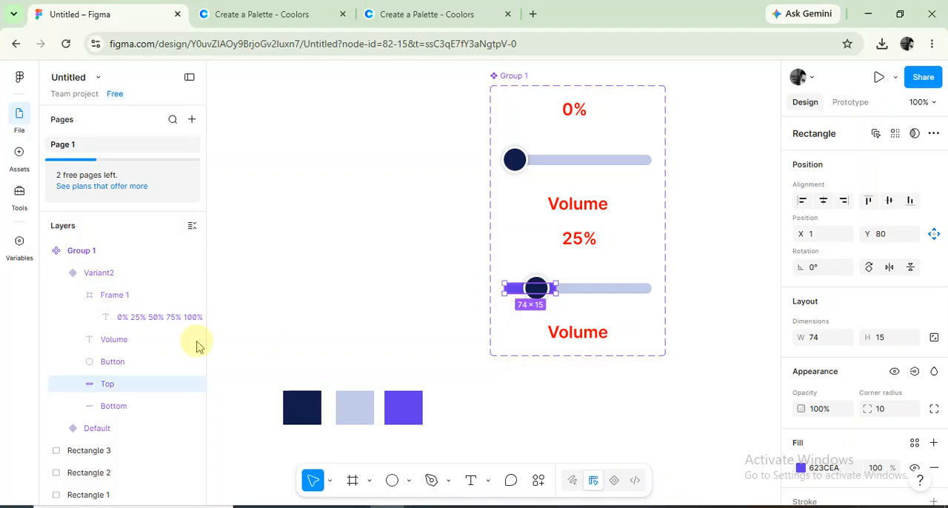
pyautogui.click(144, 367)
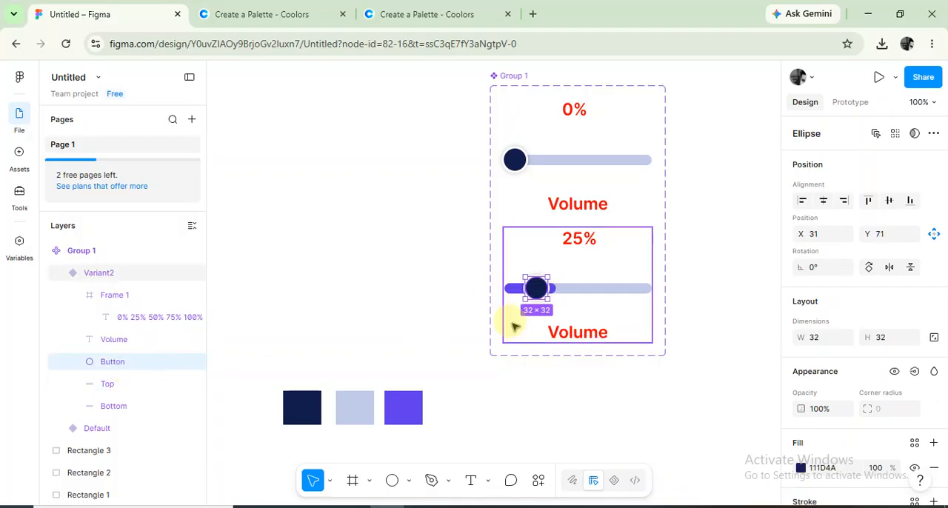
pyautogui.moveTo(536, 288); pyautogui.dragTo(547, 291)
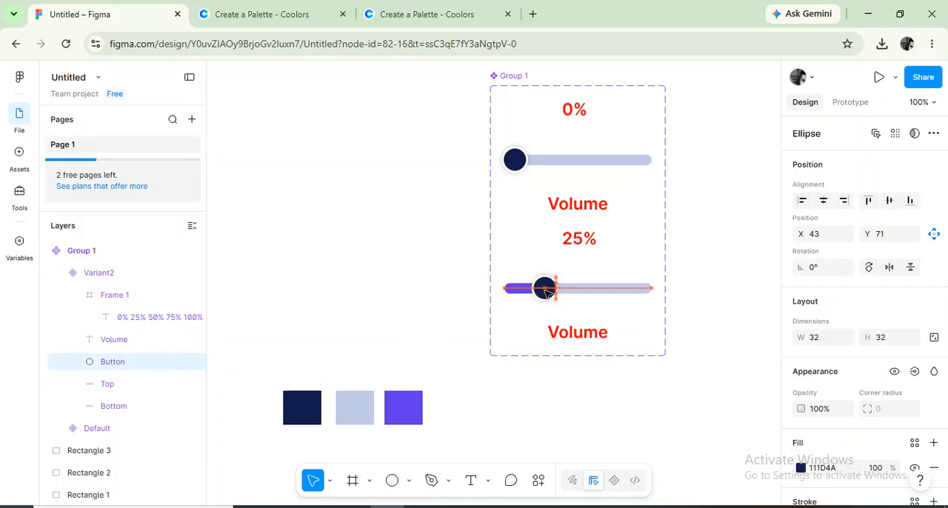
pyautogui.click(418, 293)
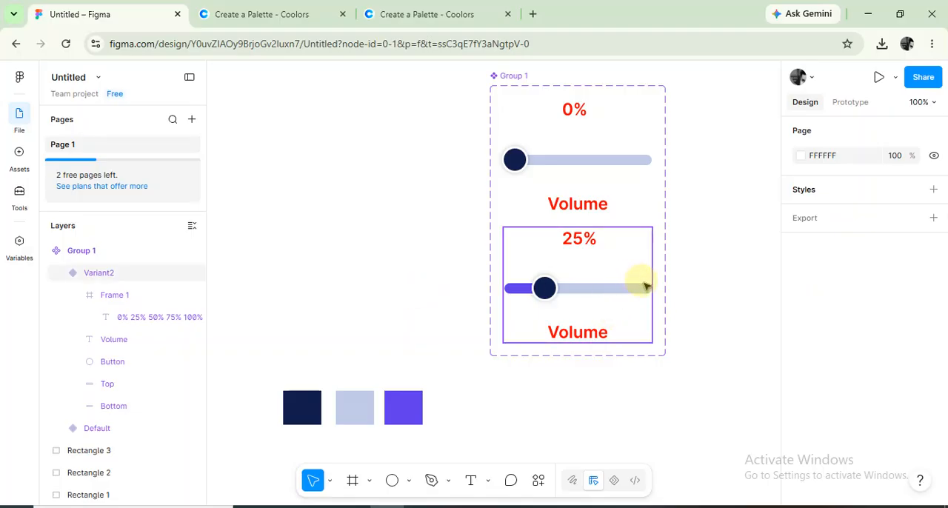
# Add a third variant based on Variant2, collapse Variant2's layers and expand those of Variant3.
pyautogui.scroll(-2, 645, 281)
pyautogui.click(577, 249)
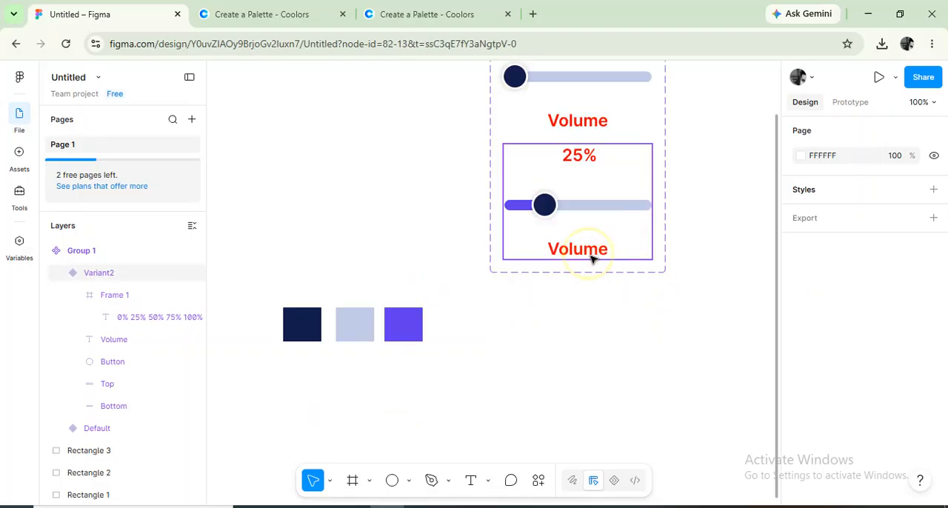
pyautogui.click(578, 284)
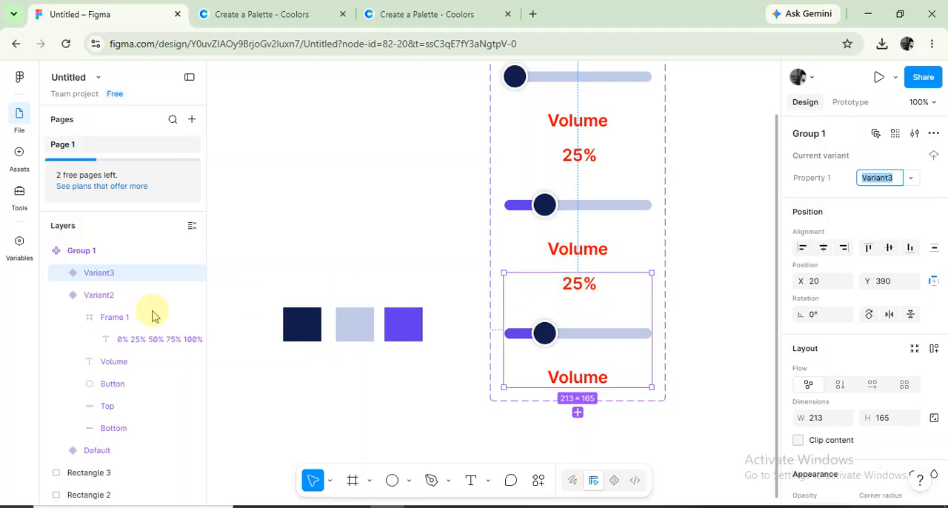
pyautogui.click(62, 296)
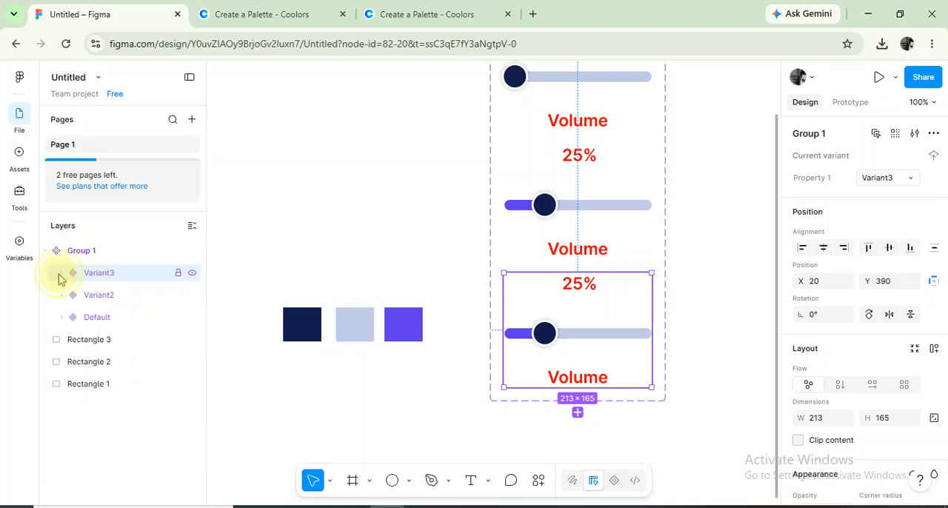
pyautogui.click(61, 274)
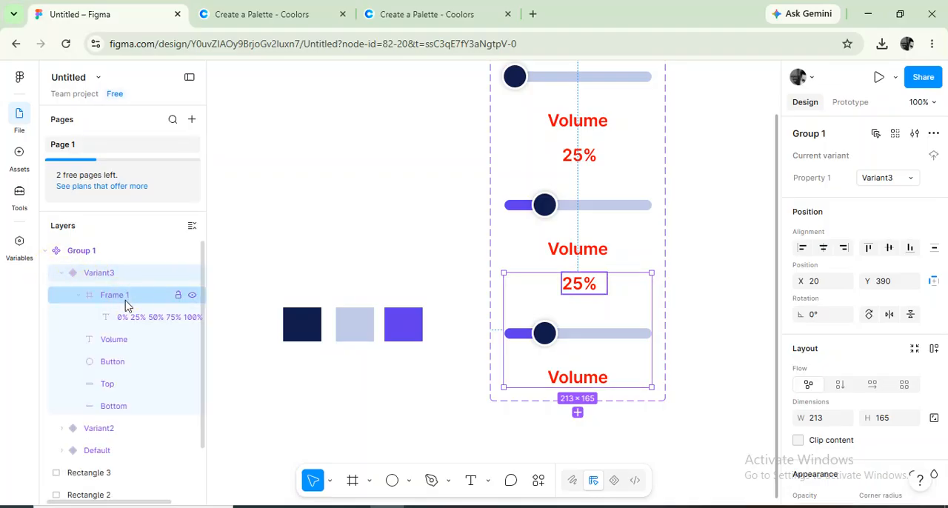
# In Variant3, shift the percentage text inside Frame 1 up to Y -56 to show 50%.
pyautogui.click(136, 320)
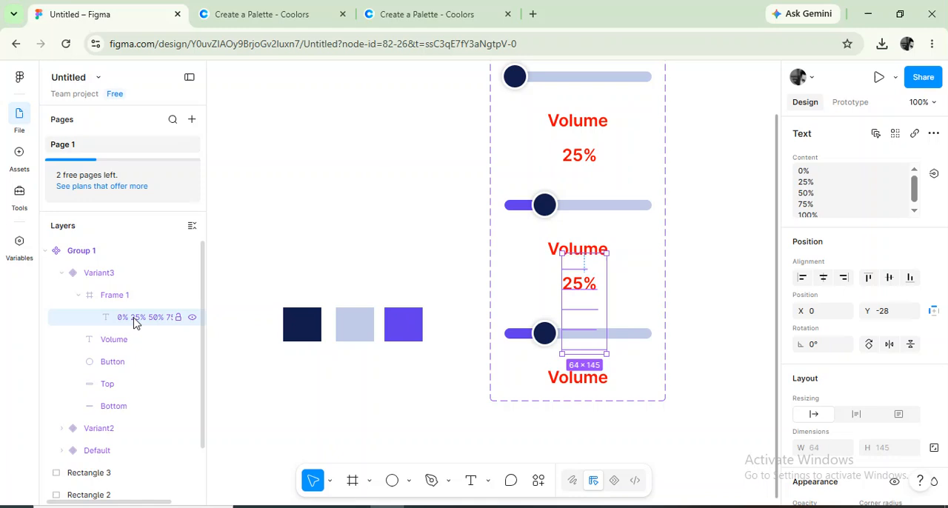
pyautogui.press('Up')
pyautogui.press('Up')
pyautogui.press('Up')
pyautogui.press('Up')
pyautogui.press('Up')
pyautogui.press('Up')
pyautogui.press('Up')
pyautogui.press('Up')
pyautogui.press('Up')
pyautogui.press('Up')
pyautogui.press('Up')
pyautogui.press('Up')
pyautogui.press('Up')
pyautogui.press('Up')
pyautogui.press('Up')
pyautogui.press('Up')
pyautogui.press('Up')
pyautogui.press('Up')
pyautogui.press('Up')
pyautogui.press('Up')
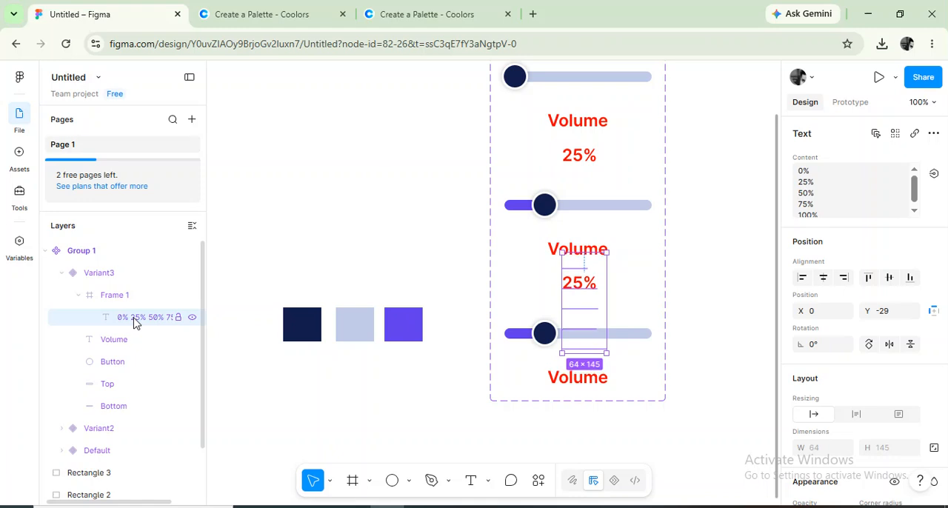
pyautogui.press('Up')
pyautogui.press('Up')
pyautogui.press('Up')
pyautogui.press('Up')
pyautogui.press('Up')
pyautogui.press('Up')
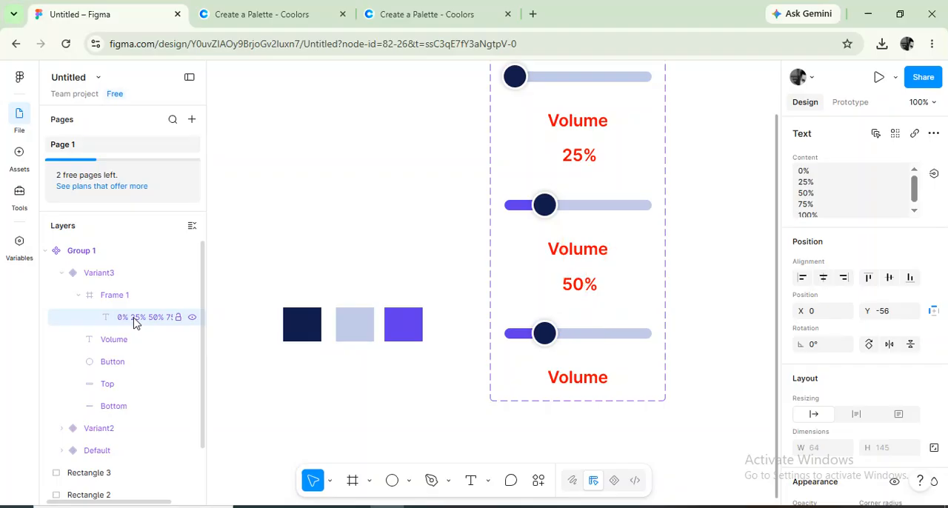
# In Variant3, lengthen the purple Top bar to about 119 wide and move the navy knob to its right end.
pyautogui.click(123, 384)
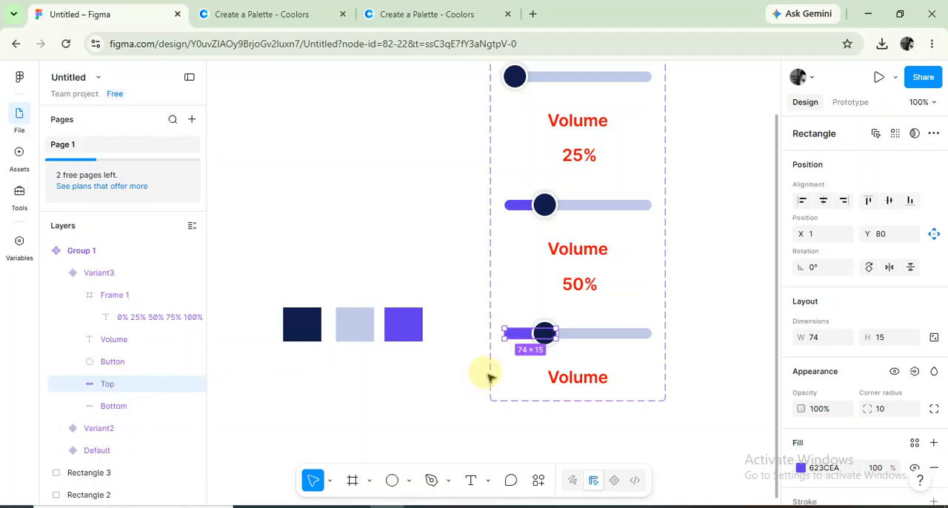
pyautogui.moveTo(557, 333); pyautogui.dragTo(585, 335)
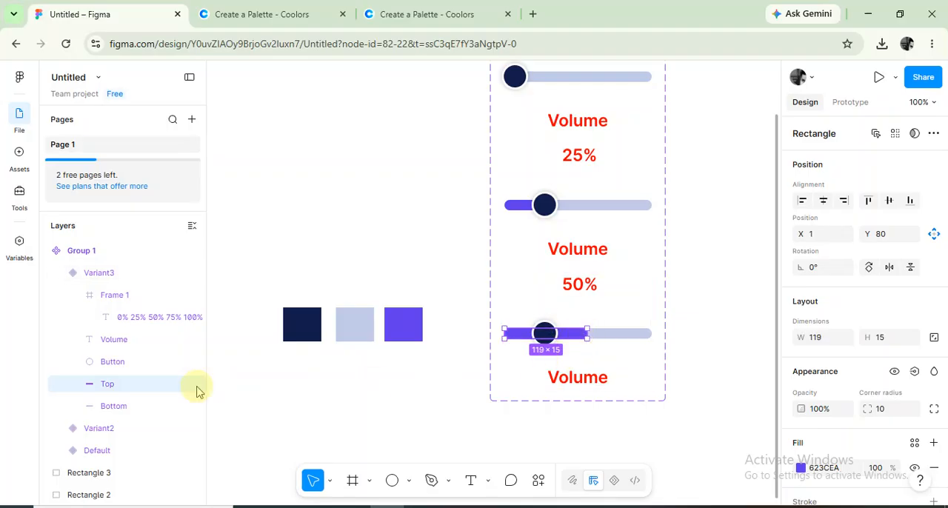
pyautogui.click(113, 361)
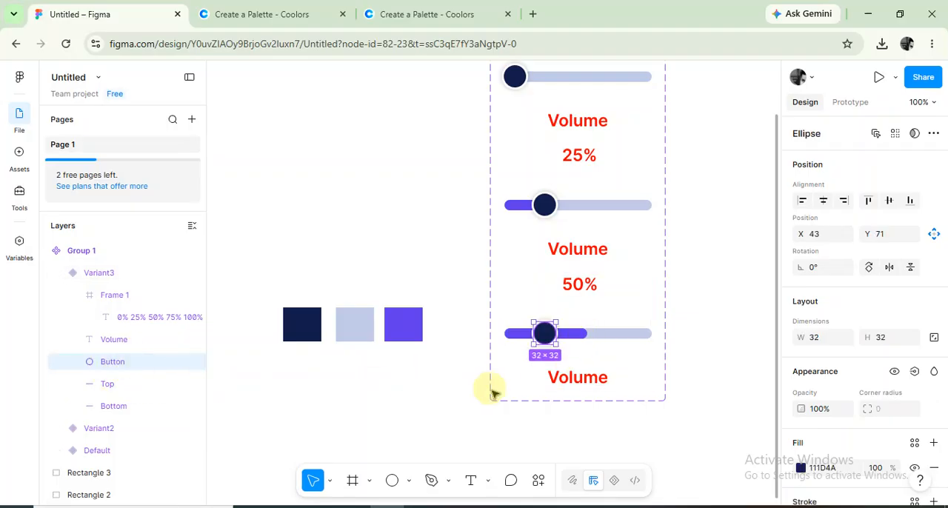
pyautogui.moveTo(546, 333); pyautogui.dragTo(576, 333)
pyautogui.click(701, 328)
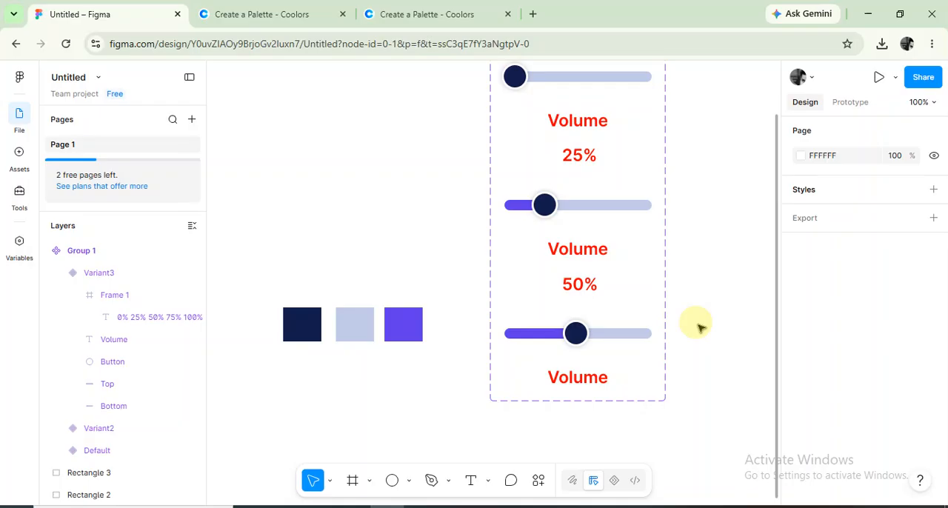
# Add a fourth variant based on Variant3, collapse Variant3's layers and expand those of Variant4.
pyautogui.scroll(-2, 701, 328)
pyautogui.scroll(-2, 666, 311)
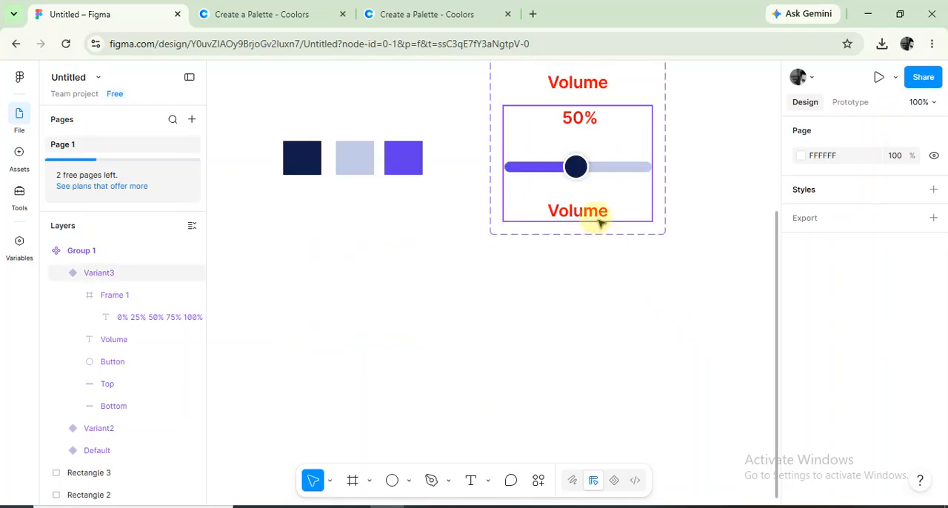
pyautogui.click(594, 211)
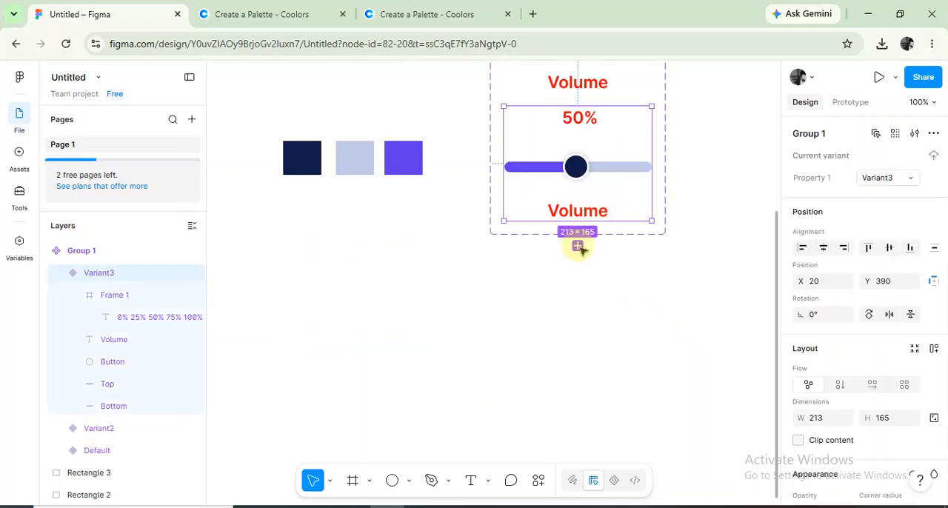
pyautogui.click(578, 245)
pyautogui.click(581, 228)
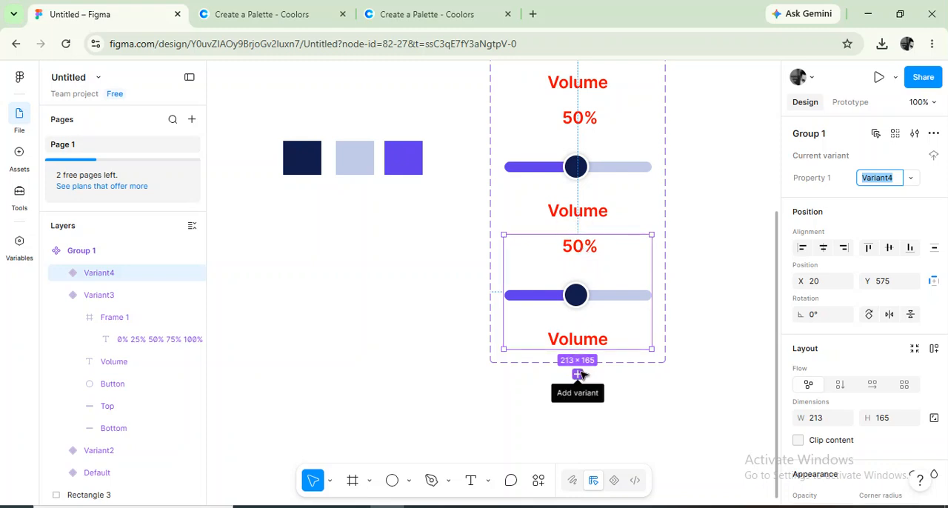
pyautogui.click(127, 313)
pyautogui.click(62, 295)
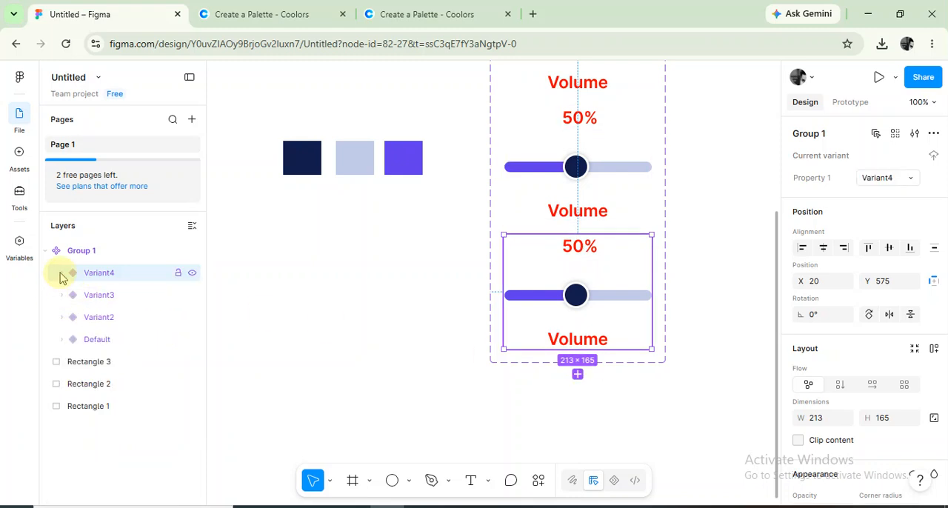
pyautogui.click(62, 273)
# In Variant4, shift the percentage text inside Frame 1 up to Y -88 to show 75%.
pyautogui.click(138, 319)
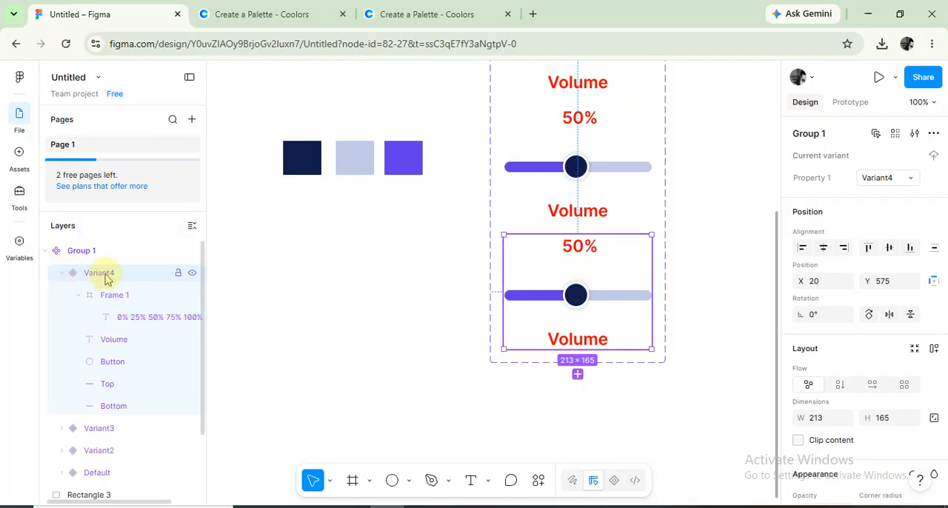
pyautogui.click(126, 321)
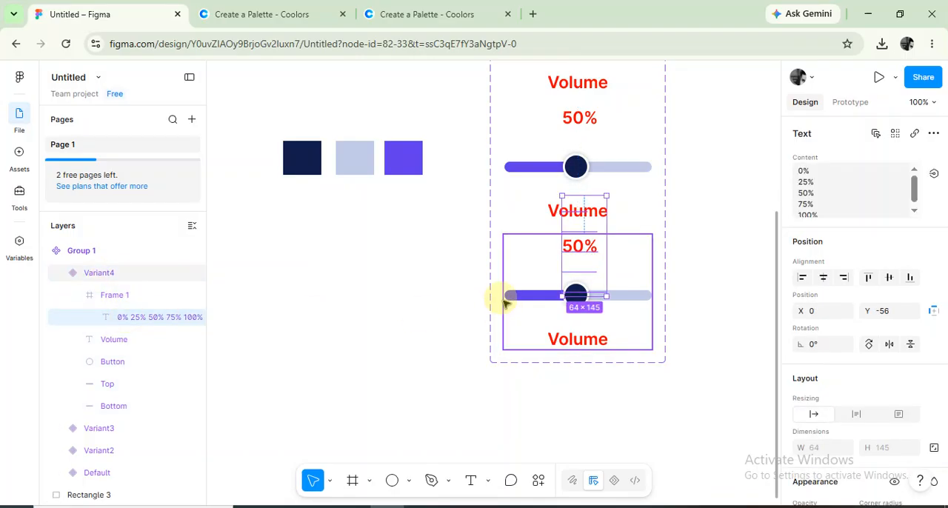
pyautogui.press('Up')
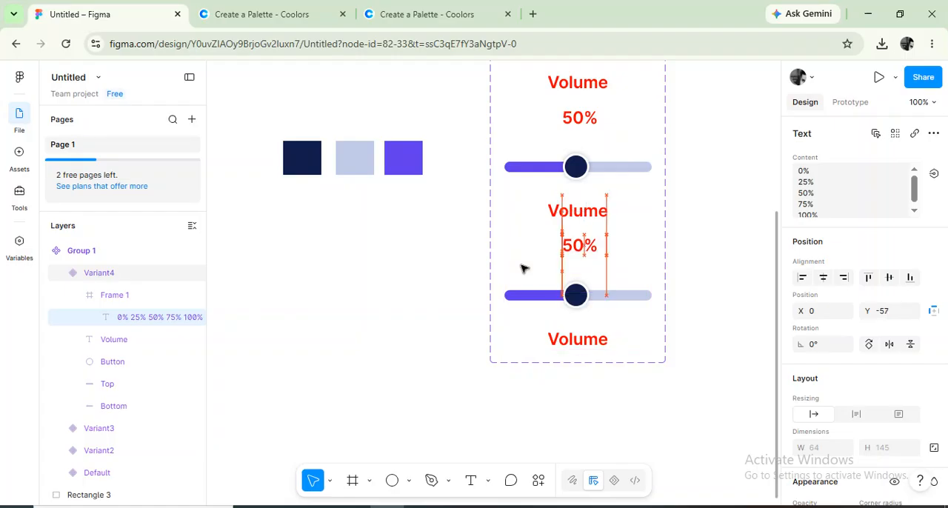
pyautogui.press('Up')
pyautogui.press('Up')
pyautogui.press('Up')
pyautogui.press('Up')
pyautogui.press('Up')
pyautogui.press('Up')
pyautogui.press('Up')
pyautogui.press('Up')
pyautogui.press('Up')
pyautogui.press('Up')
pyautogui.press('Up')
pyautogui.press('Up')
pyautogui.press('Up')
pyautogui.press('Up')
pyautogui.press('Up')
pyautogui.press('Up')
pyautogui.press('Up')
pyautogui.press('Up')
pyautogui.press('Up')
pyautogui.press('Up')
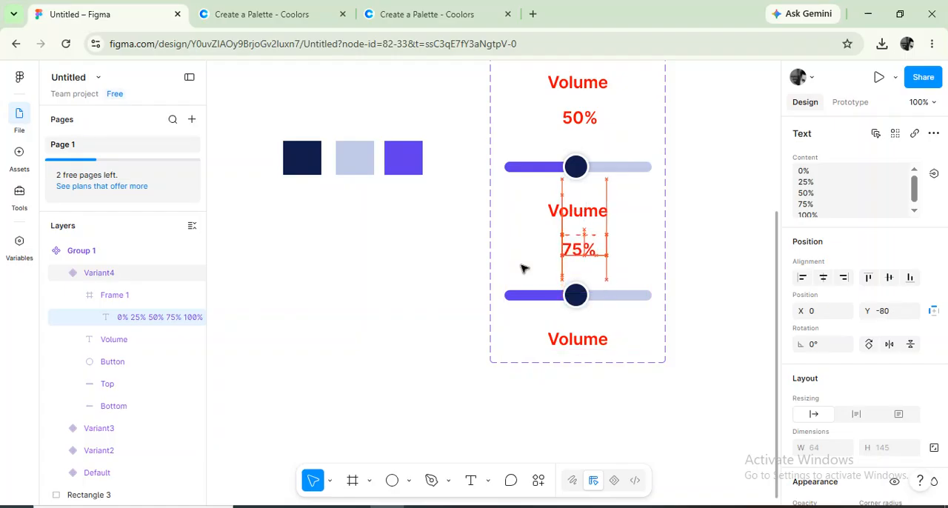
pyautogui.press('Up')
pyautogui.press('Up')
pyautogui.press('Up')
pyautogui.press('Up')
pyautogui.press('Up')
pyautogui.press('Up')
pyautogui.press('Up')
pyautogui.press('Up')
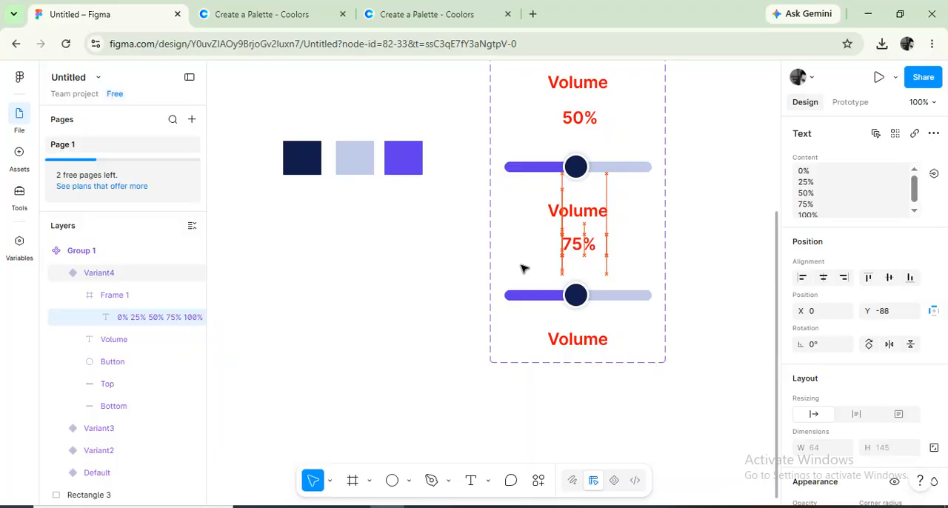
# In Variant4, lengthen the purple Top bar to about 166 wide and move the navy knob to its right end at about X 135.
pyautogui.click(140, 390)
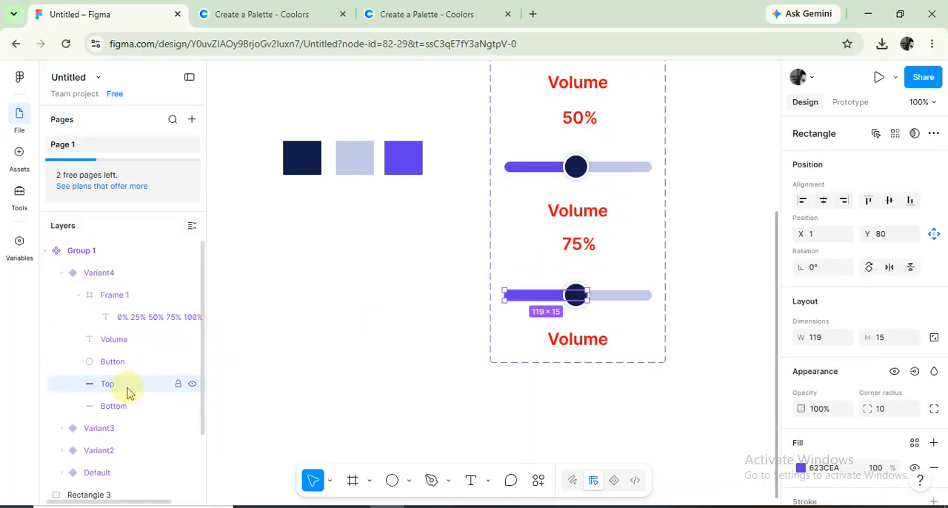
pyautogui.moveTo(589, 296); pyautogui.dragTo(619, 296)
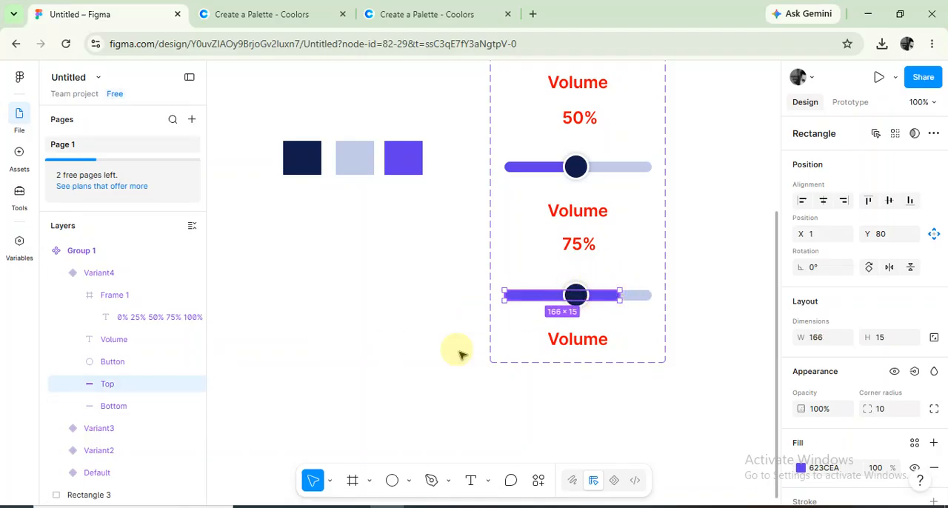
pyautogui.click(124, 365)
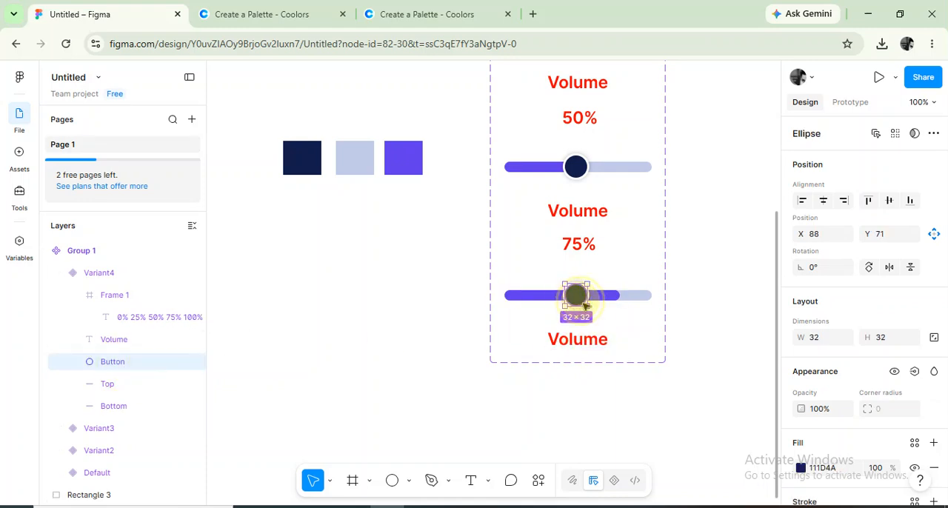
pyautogui.moveTo(583, 302); pyautogui.dragTo(607, 305)
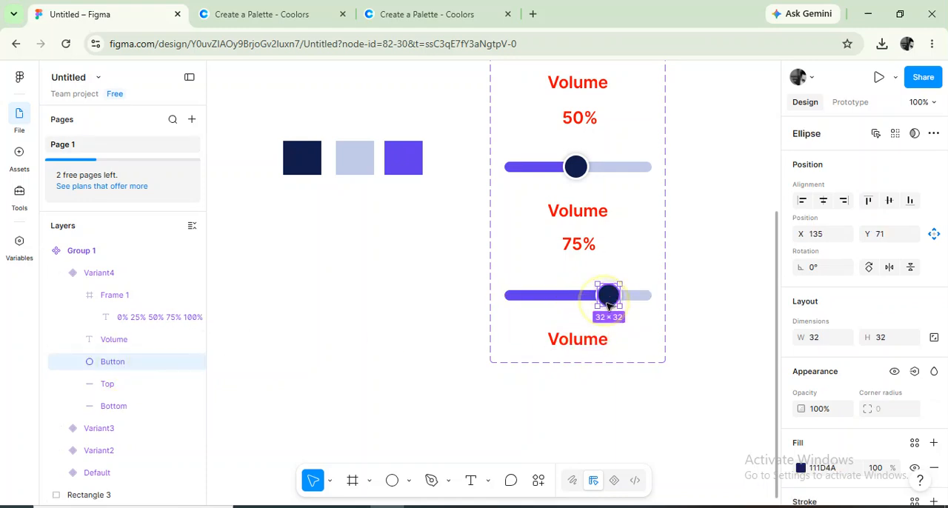
pyautogui.click(694, 360)
# Add a fifth variant based on Variant4, collapse Variant4's layers and expand those of Variant5.
pyautogui.scroll(-2, 662, 318)
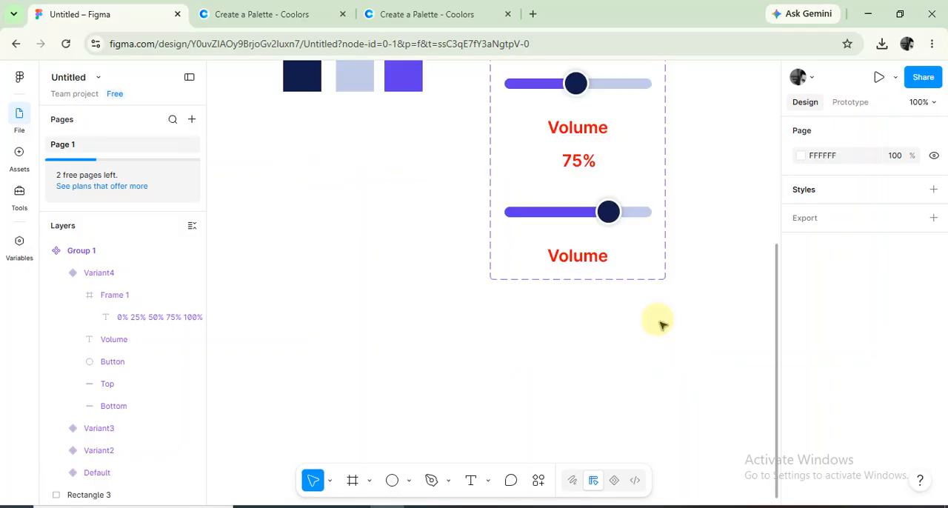
pyautogui.click(585, 260)
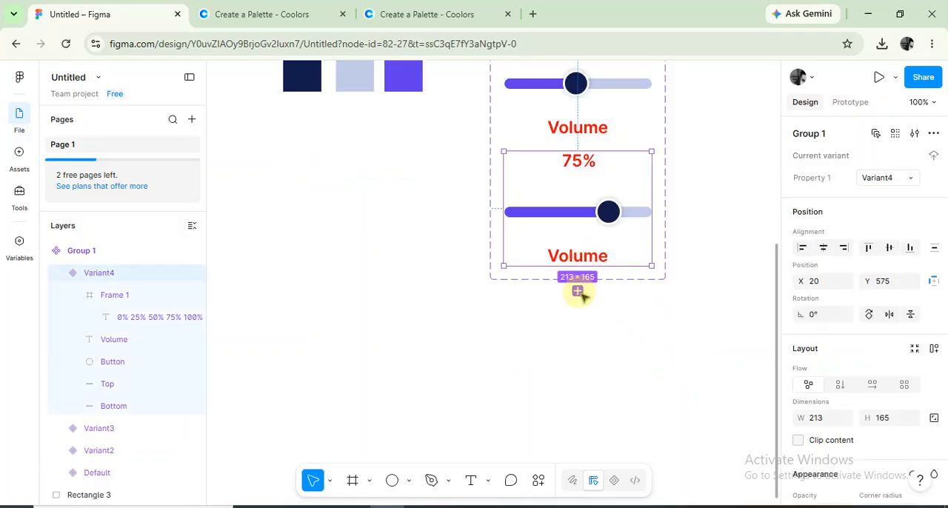
pyautogui.click(578, 291)
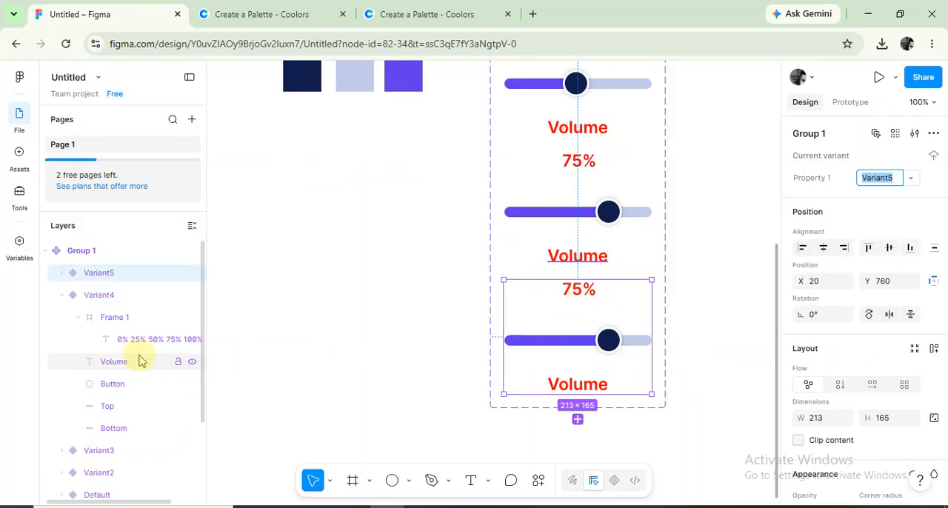
pyautogui.click(63, 294)
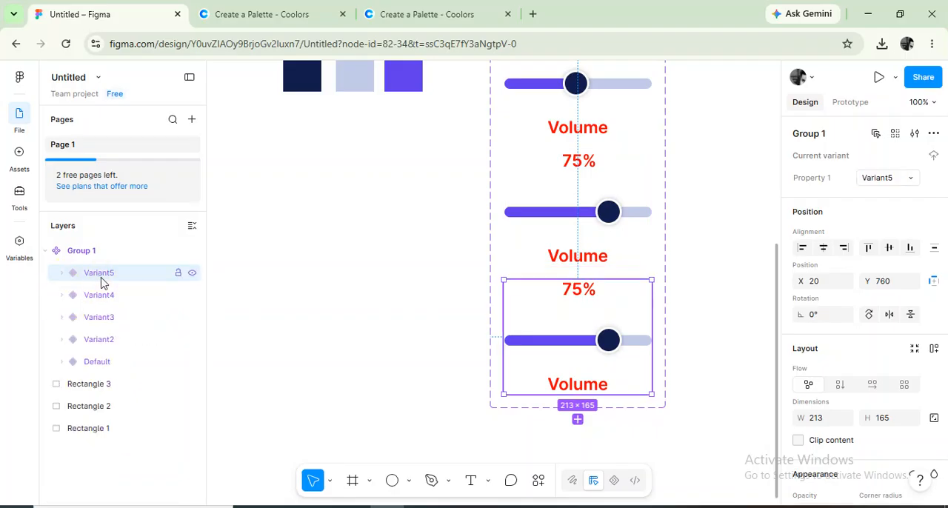
pyautogui.click(62, 272)
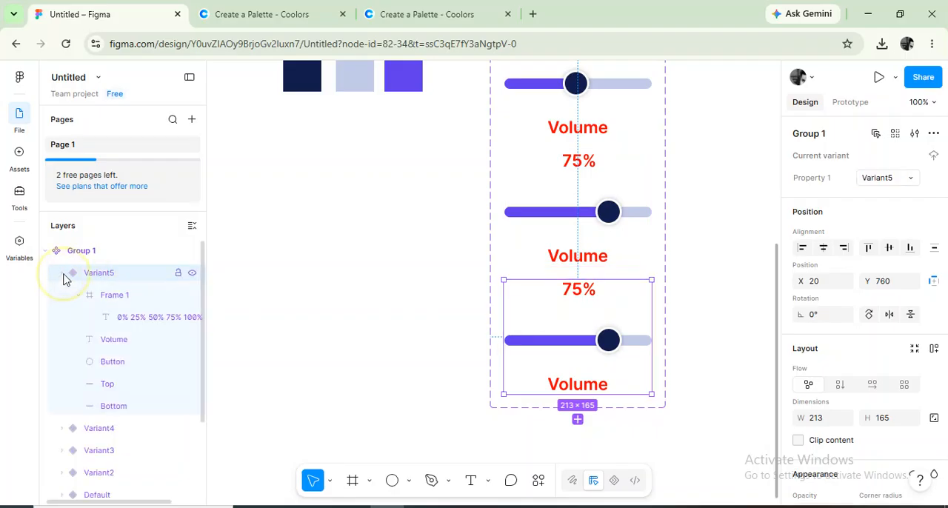
# In Variant5, shift the percentage text inside Frame 1 up to Y -114 to show 100%.
pyautogui.click(148, 318)
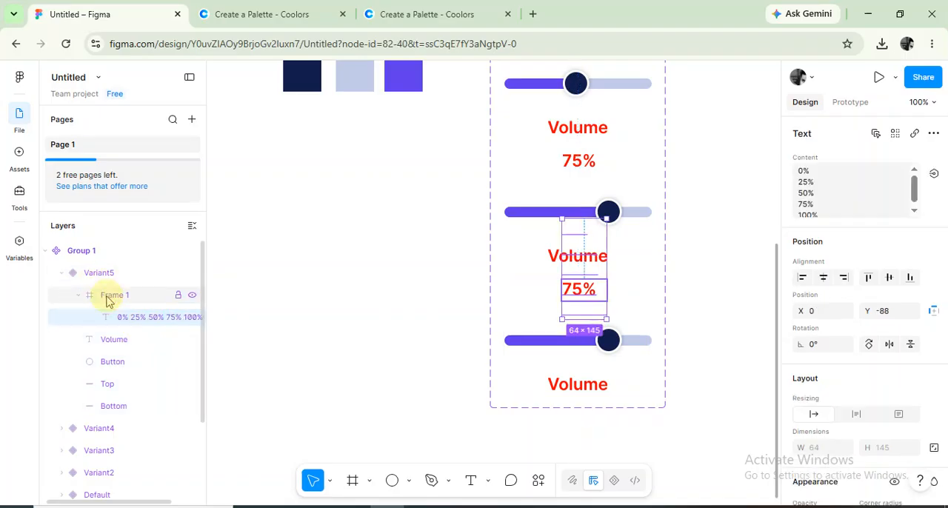
pyautogui.click(134, 315)
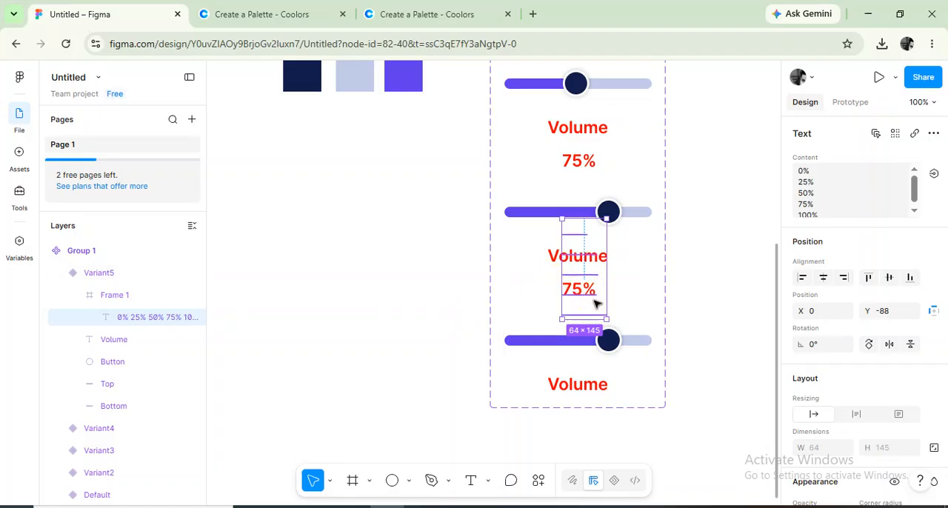
pyautogui.moveTo(595, 303); pyautogui.dragTo(595, 302)
pyautogui.press('Up')
pyautogui.press('Up')
pyautogui.press('Up')
pyautogui.press('Up')
pyautogui.press('Up')
pyautogui.press('Up')
pyautogui.press('Up')
pyautogui.press('Up')
pyautogui.press('Up')
pyautogui.press('Up')
pyautogui.press('Up')
pyautogui.press('Up')
pyautogui.press('Up')
pyautogui.press('Up')
pyautogui.press('Up')
pyautogui.press('Up')
pyautogui.press('Up')
pyautogui.press('Up')
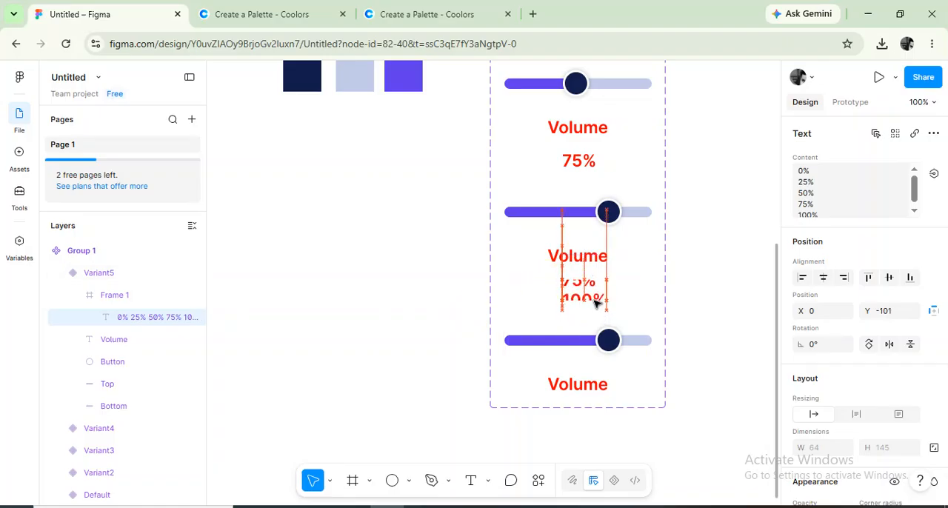
pyautogui.press('Up')
pyautogui.press('Up')
pyautogui.press('Up')
pyautogui.press('Up')
pyautogui.press('Up')
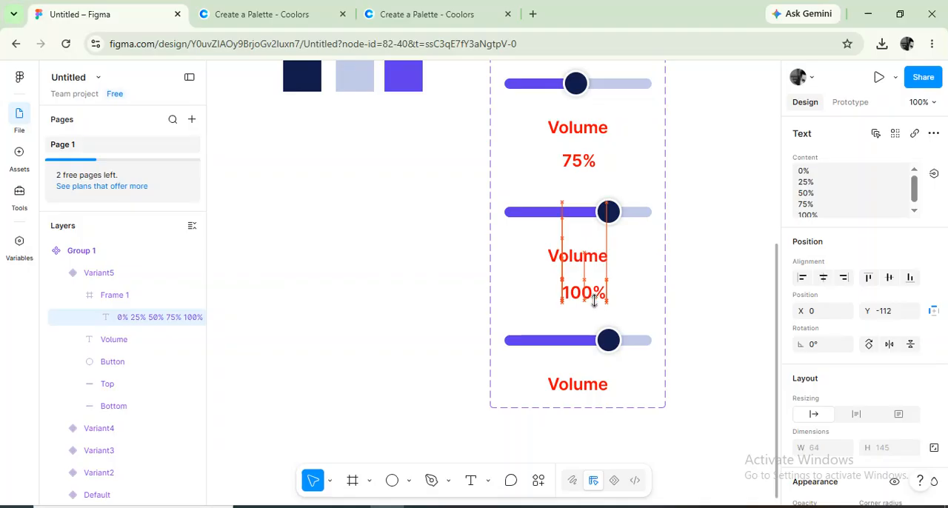
pyautogui.press('Up')
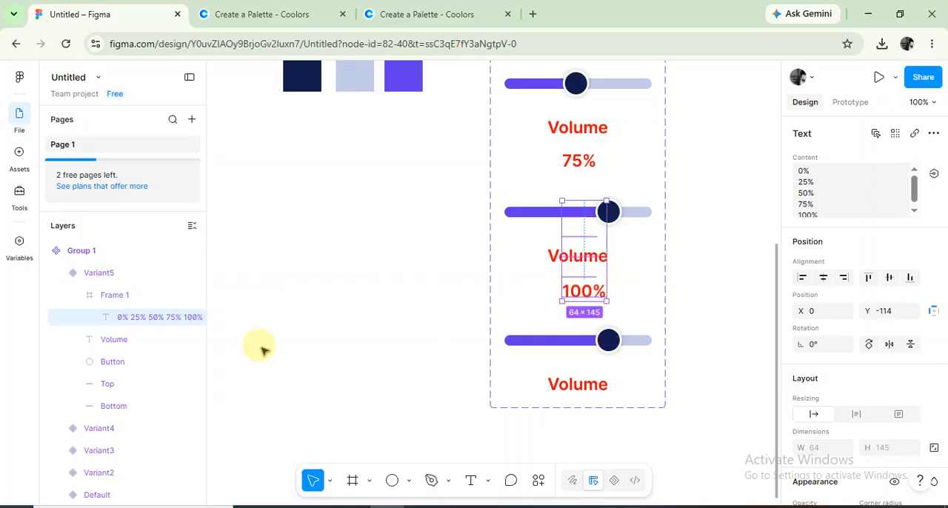
# In Variant5, lengthen the purple Top bar to the full 212 width and align the navy knob to the variant's right edge.
pyautogui.click(109, 385)
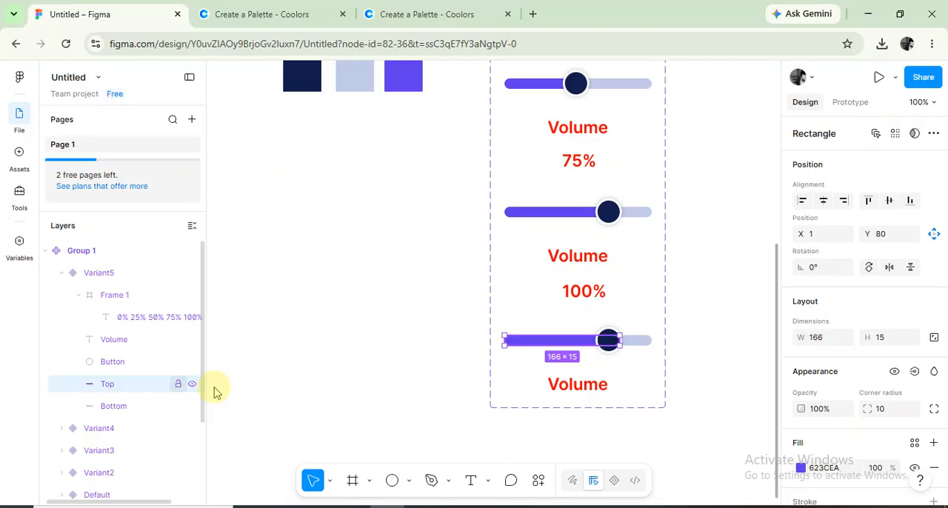
pyautogui.moveTo(624, 342); pyautogui.dragTo(648, 344)
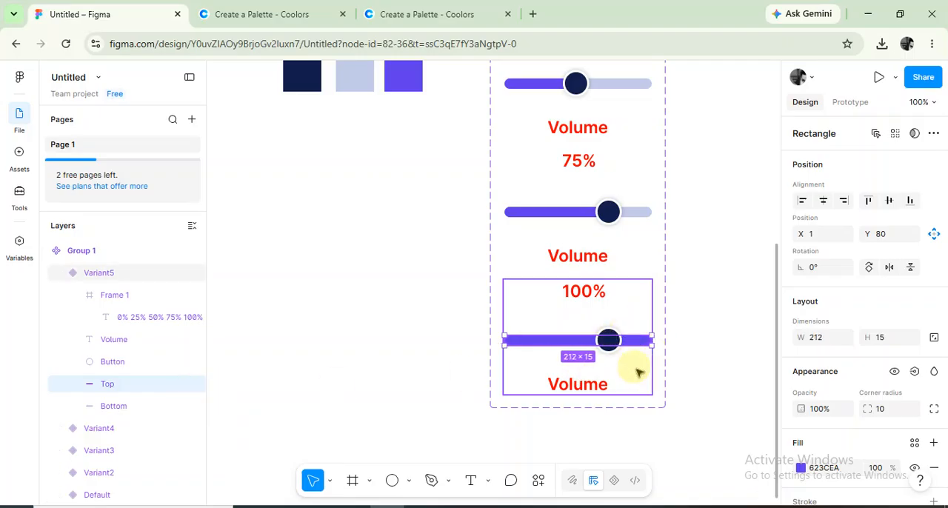
pyautogui.click(127, 369)
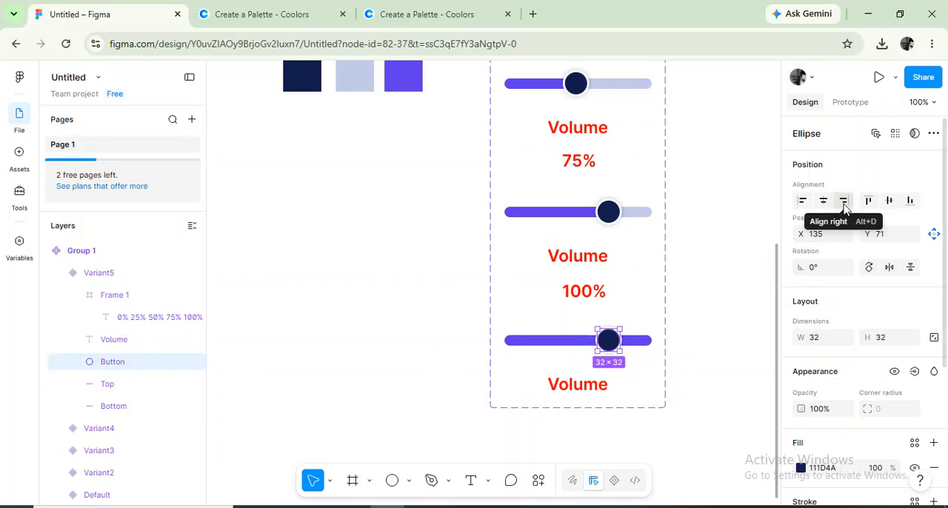
pyautogui.click(843, 202)
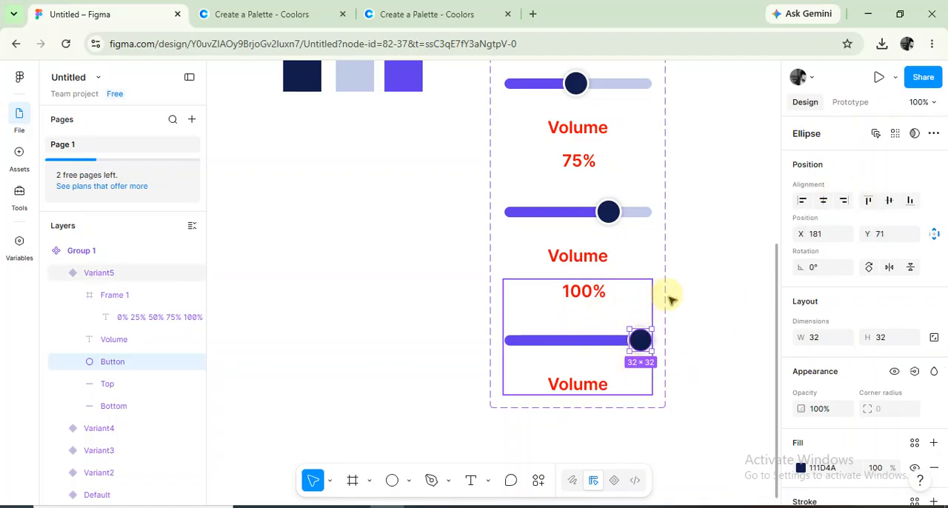
# Review the percentage text, bar length and knob position of all five slider variants from first to last.
pyautogui.scroll(3, 679, 299)
pyautogui.scroll(2, 680, 299)
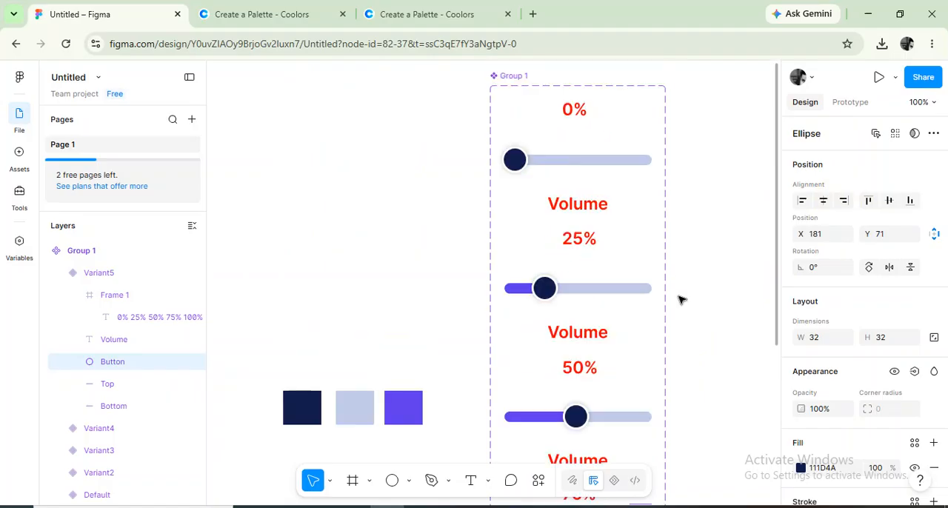
pyautogui.scroll(-1, 680, 299)
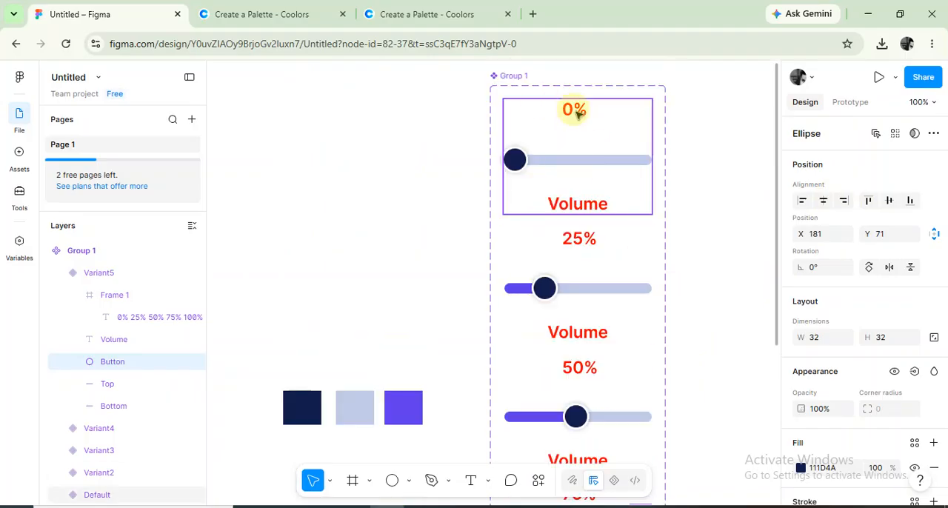
pyautogui.scroll(-1, 644, 303)
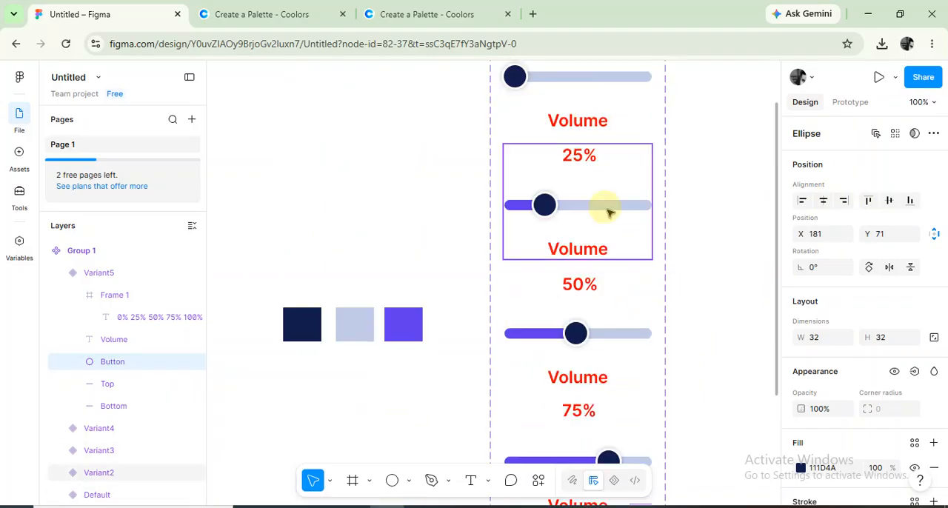
pyautogui.scroll(-1, 600, 323)
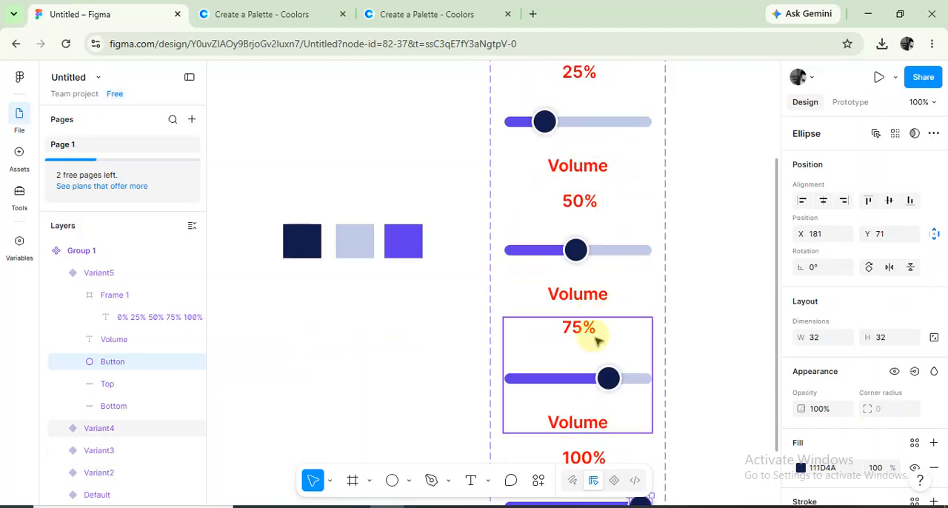
pyautogui.scroll(-1, 645, 325)
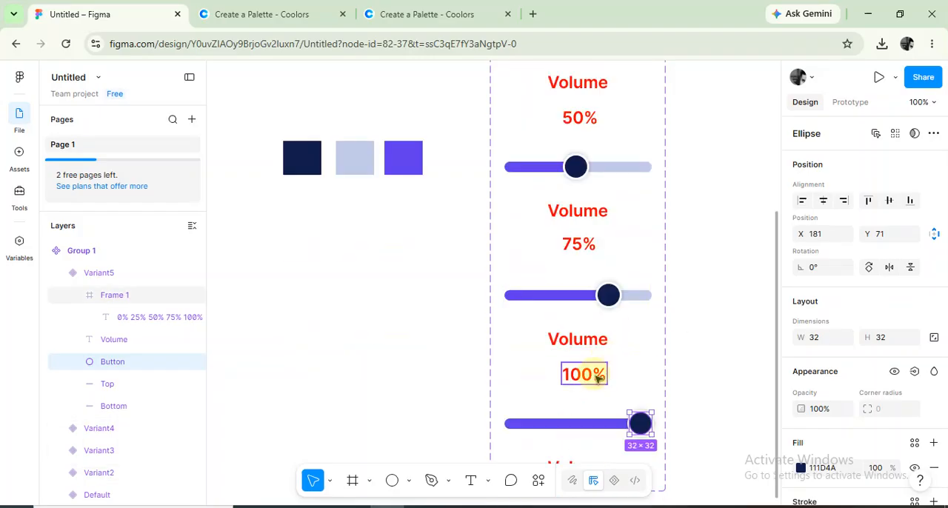
pyautogui.scroll(-1, 704, 267)
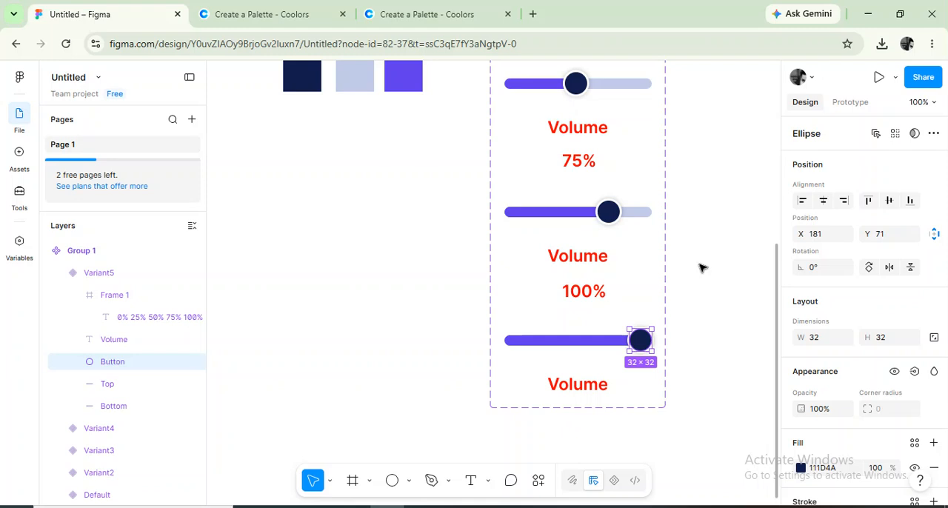
pyautogui.scroll(-1, 702, 267)
# In prototype mode, connect the navy knob of the 0% variant to the 25% variant, Variant2.
pyautogui.click(712, 202)
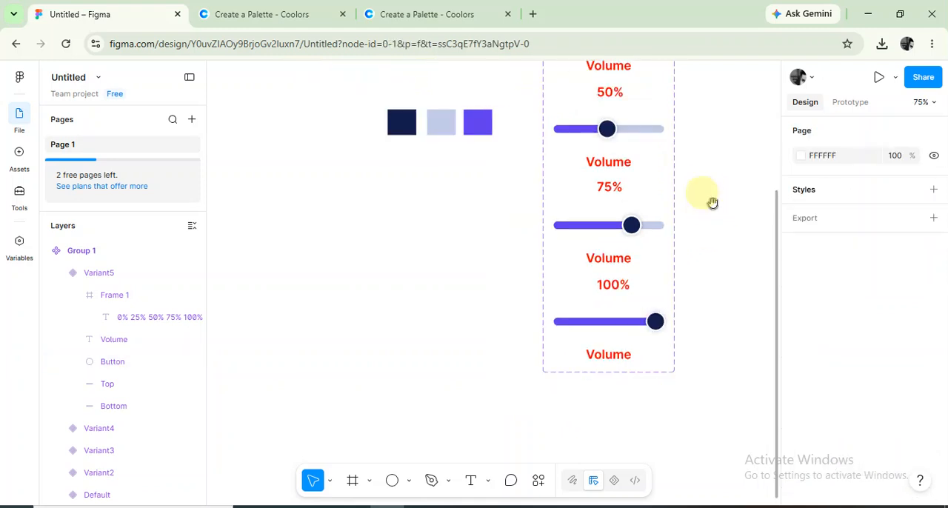
pyautogui.moveTo(713, 202); pyautogui.dragTo(518, 414)
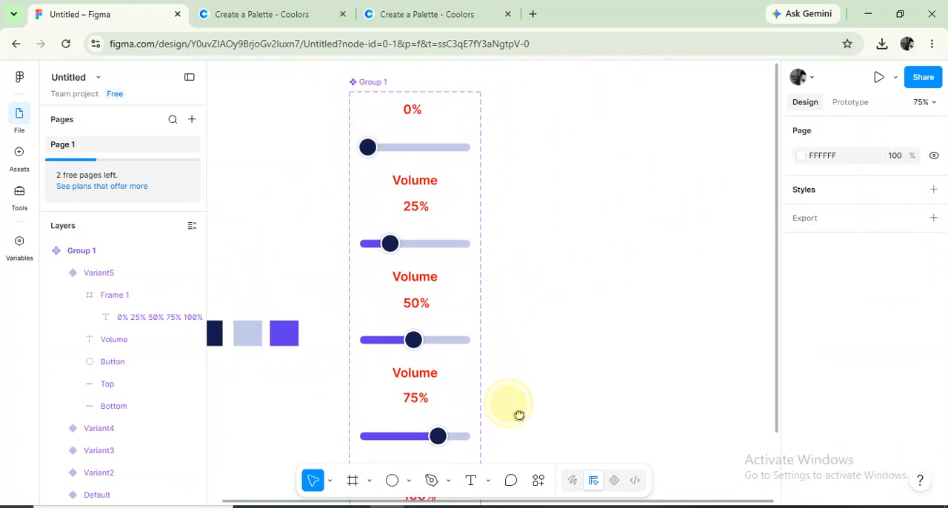
pyautogui.click(858, 105)
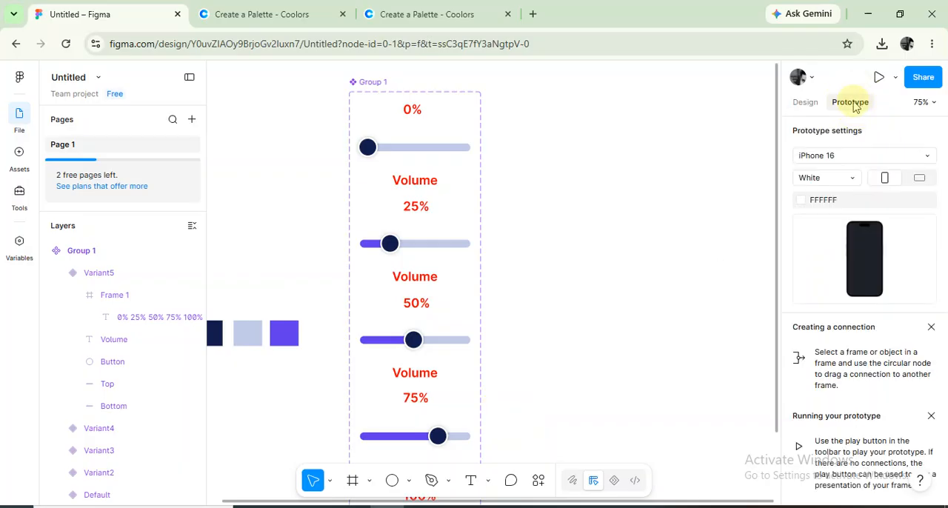
pyautogui.doubleClick(372, 150)
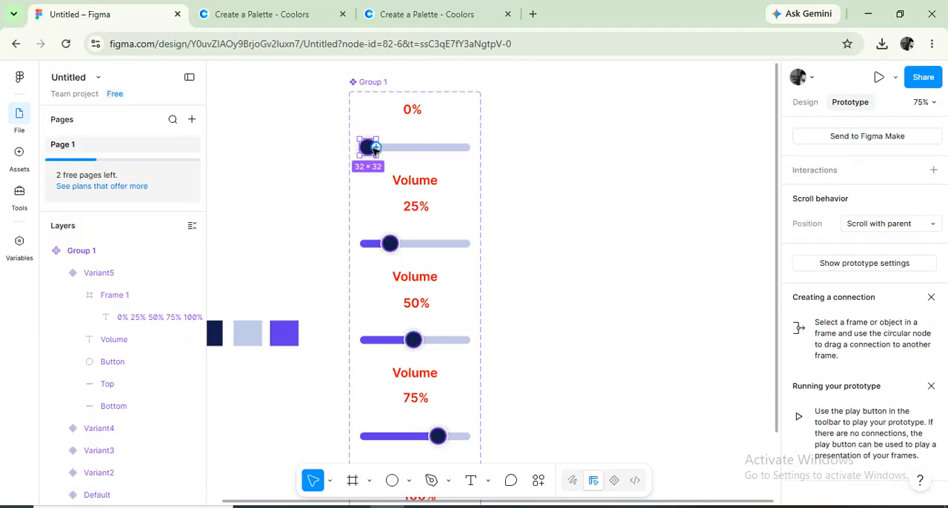
pyautogui.moveTo(376, 148); pyautogui.dragTo(417, 209)
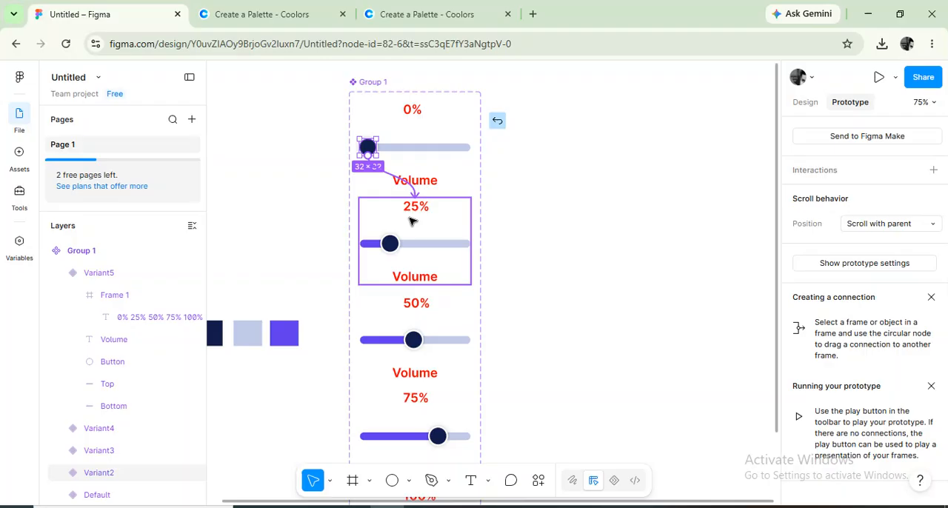
pyautogui.click(412, 221)
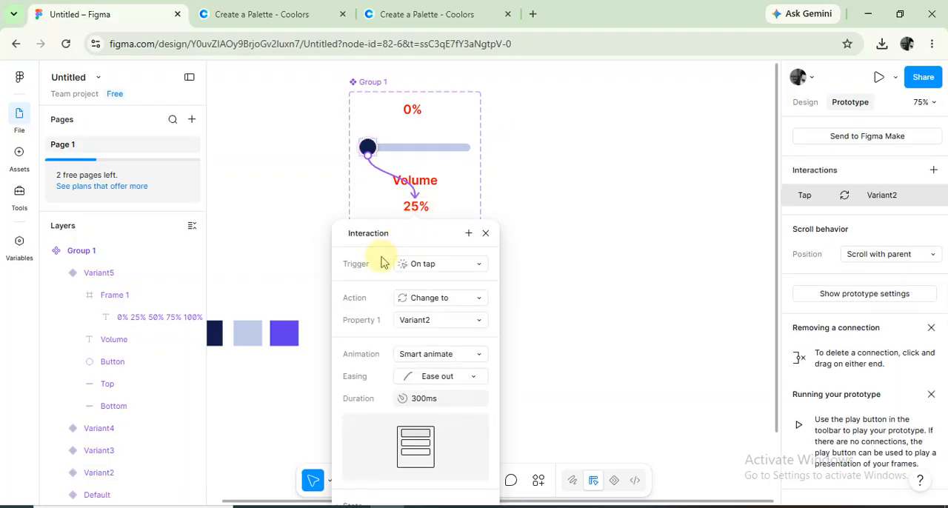
# Set the trigger of the 0% knob's interaction with Variant2 to On drag.
pyautogui.click(438, 266)
pyautogui.click(441, 280)
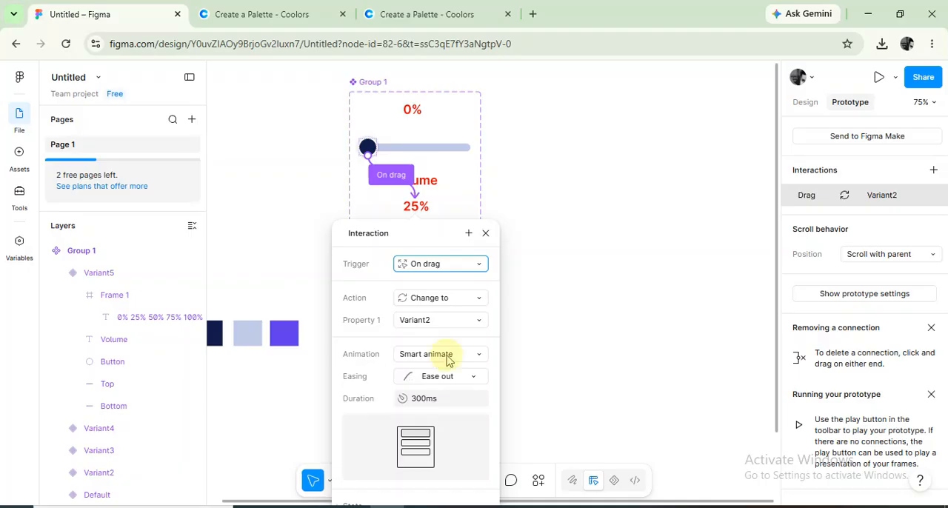
pyautogui.click(486, 234)
# Connect the navy knob of the 25% variant to the 50% variant, Variant3, with an On drag trigger.
pyautogui.click(444, 212)
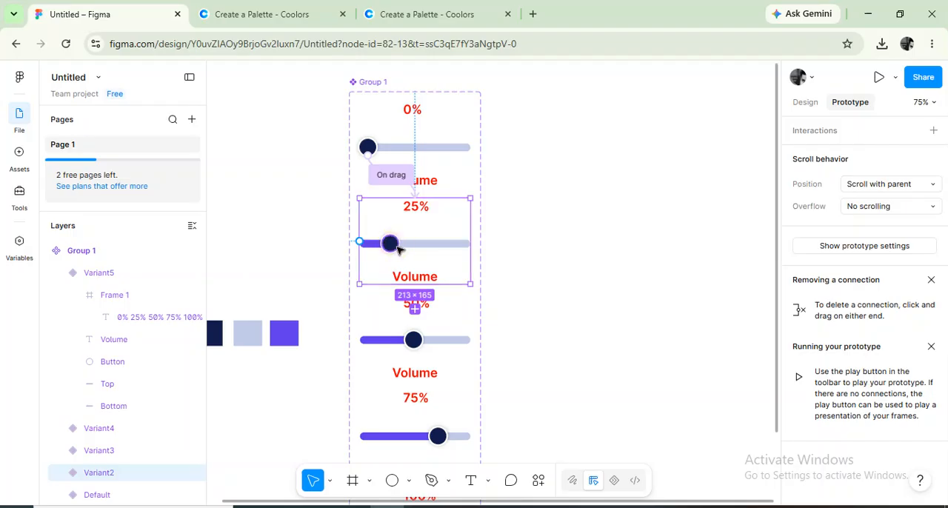
pyautogui.doubleClick(399, 250)
pyautogui.moveTo(399, 250); pyautogui.dragTo(432, 327)
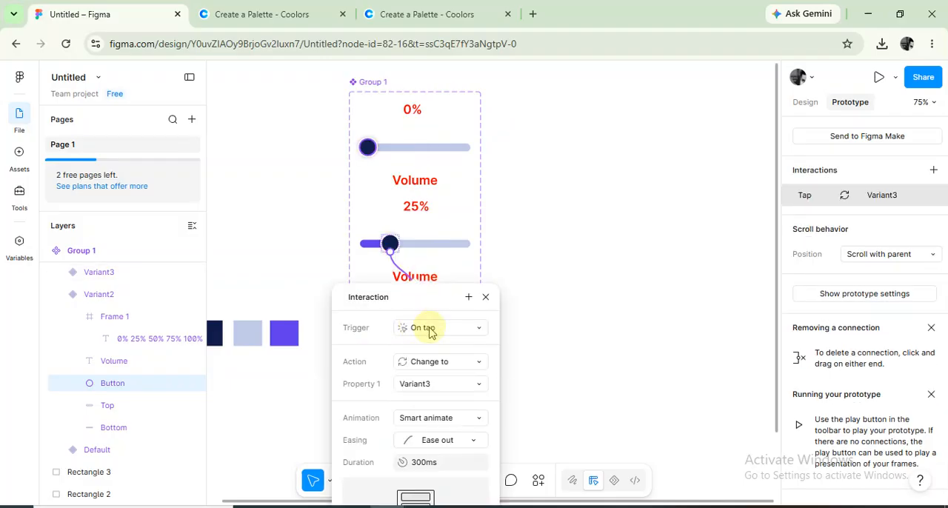
pyautogui.click(432, 327)
pyautogui.click(441, 402)
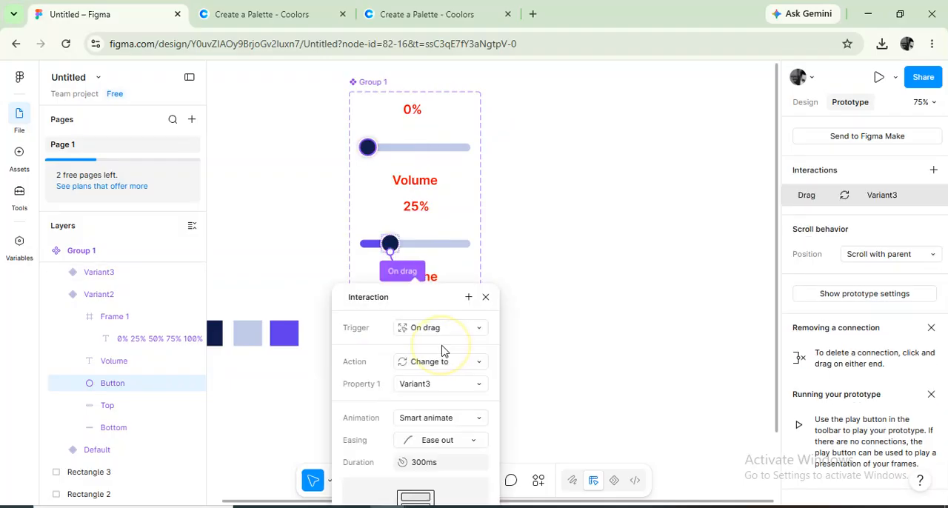
pyautogui.click(485, 298)
# Connect the navy knob of the 50% variant to the 75% variant, Variant4, with an On drag trigger.
pyautogui.click(419, 340)
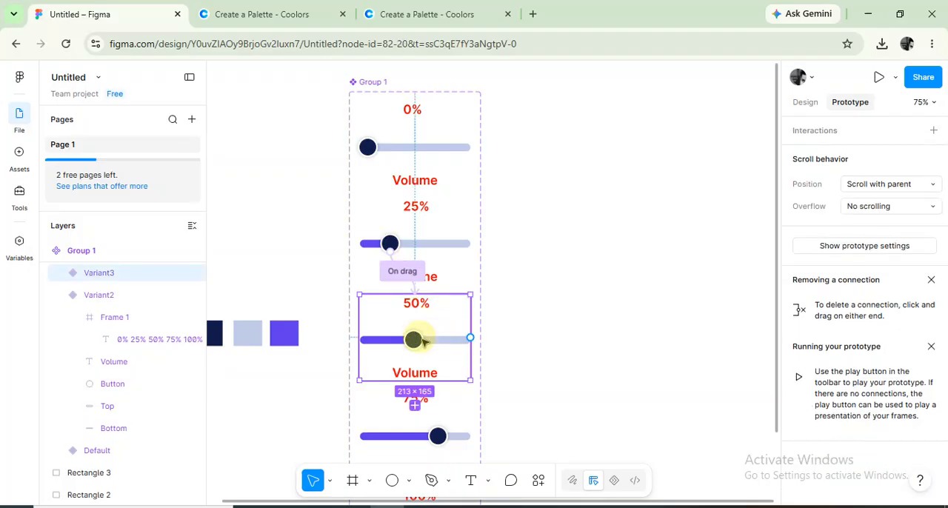
pyautogui.doubleClick(415, 340)
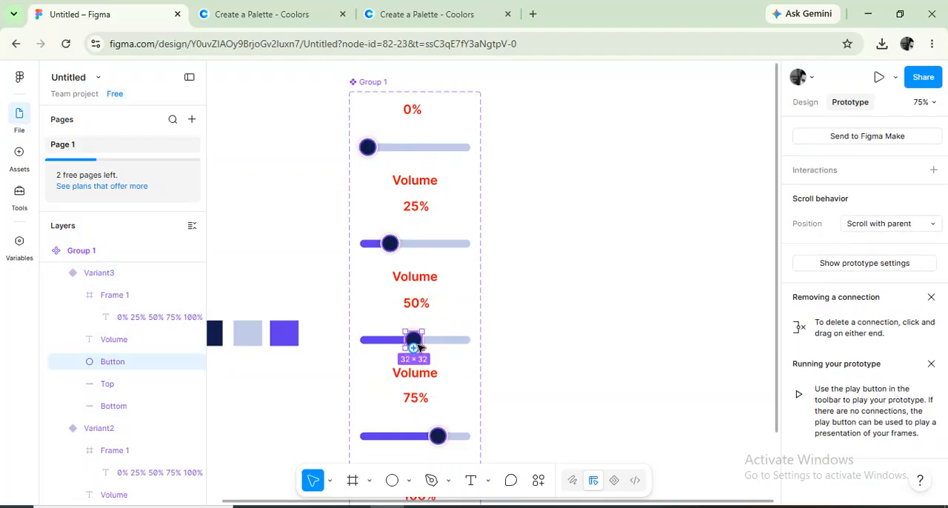
pyautogui.moveTo(426, 340); pyautogui.dragTo(443, 416)
pyautogui.click(440, 330)
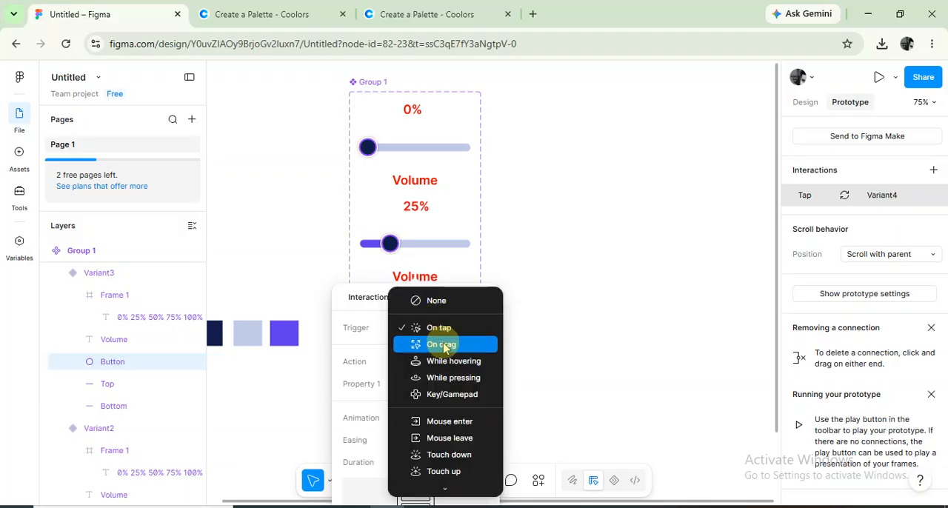
pyautogui.click(442, 344)
pyautogui.click(485, 297)
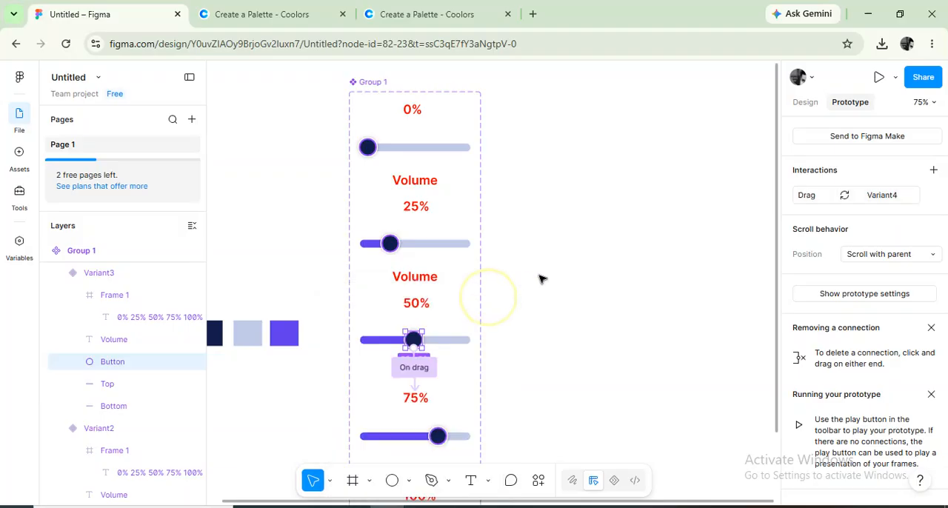
# Connect the navy knob of the 75% variant to the 100% variant, Variant5, with an On drag trigger.
pyautogui.scroll(-3, 599, 276)
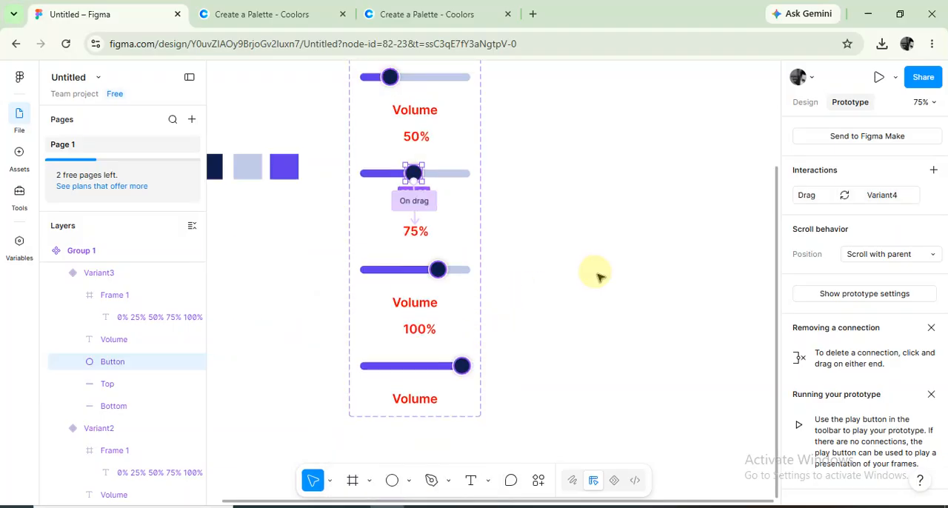
pyautogui.click(438, 273)
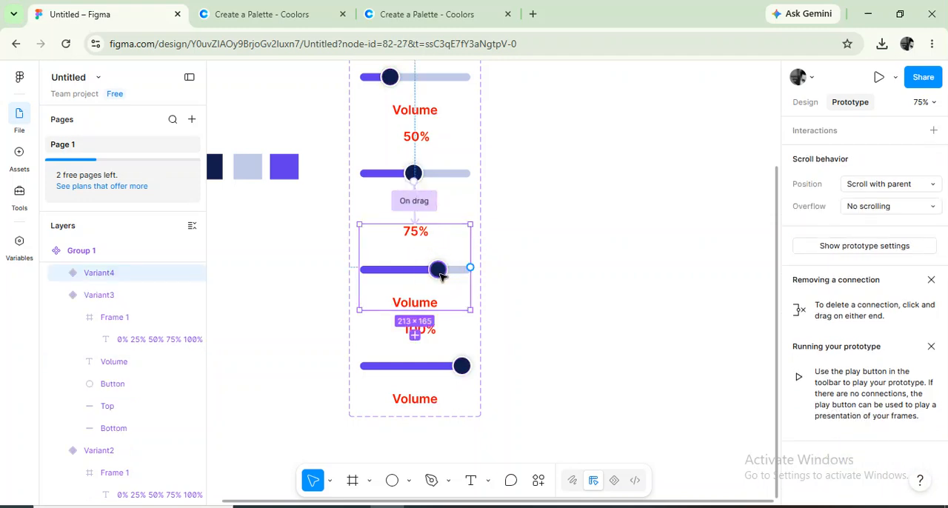
pyautogui.doubleClick(438, 271)
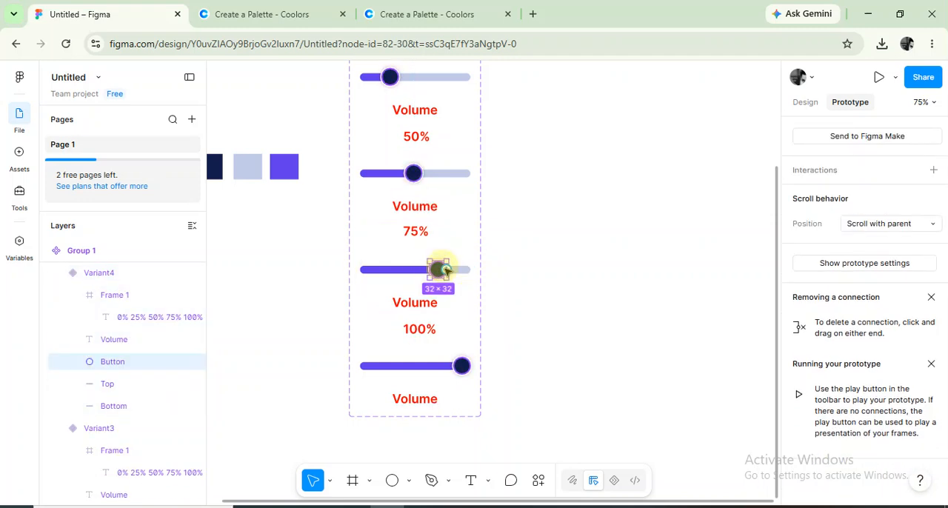
pyautogui.moveTo(445, 271); pyautogui.dragTo(409, 351)
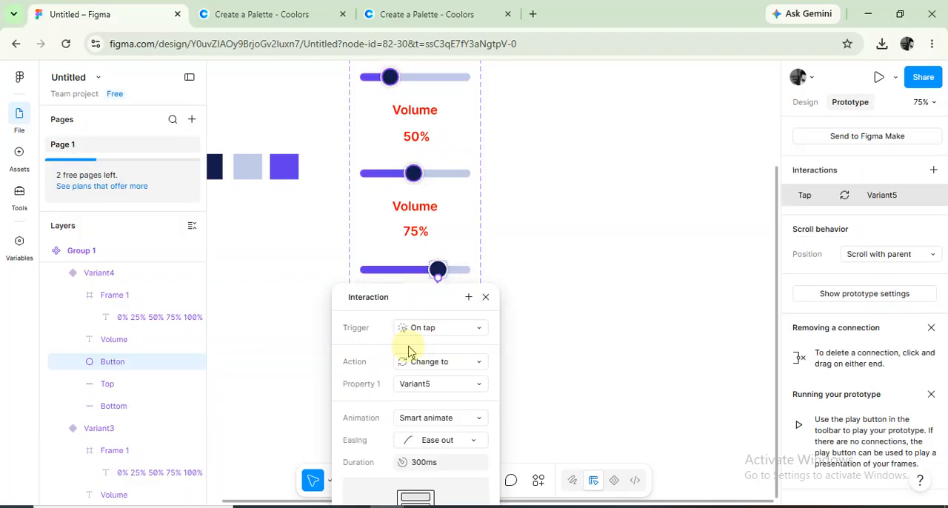
pyautogui.click(446, 327)
pyautogui.click(452, 347)
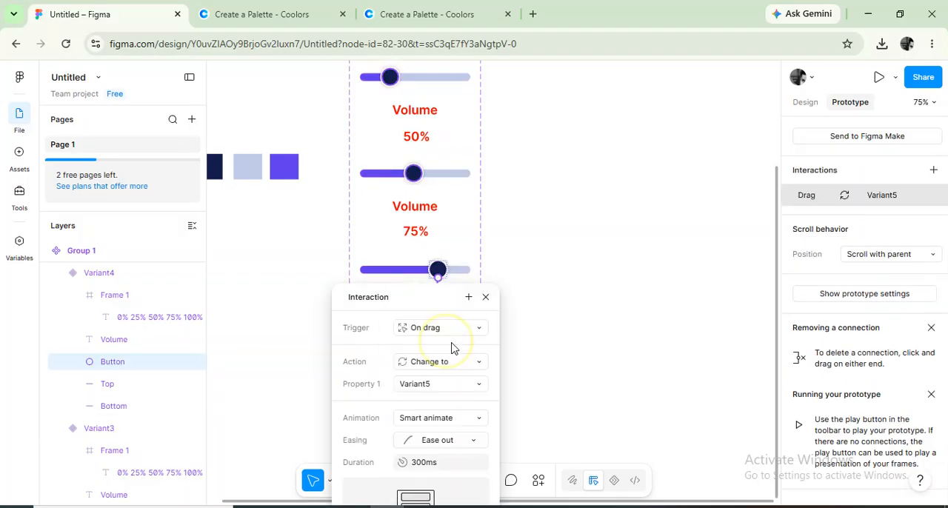
pyautogui.click(485, 297)
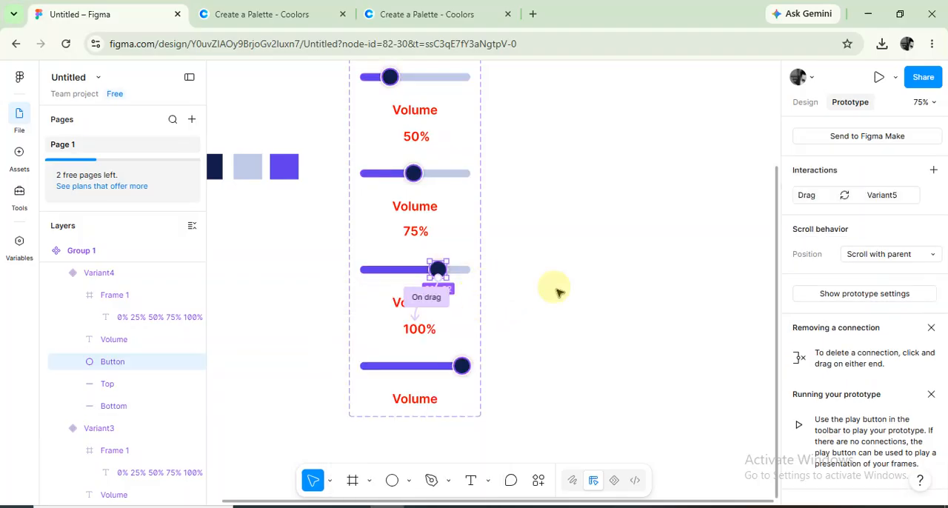
# Connect the navy knob of the 100% variant back to the 75% variant, Variant4, with an On drag trigger.
pyautogui.click(463, 369)
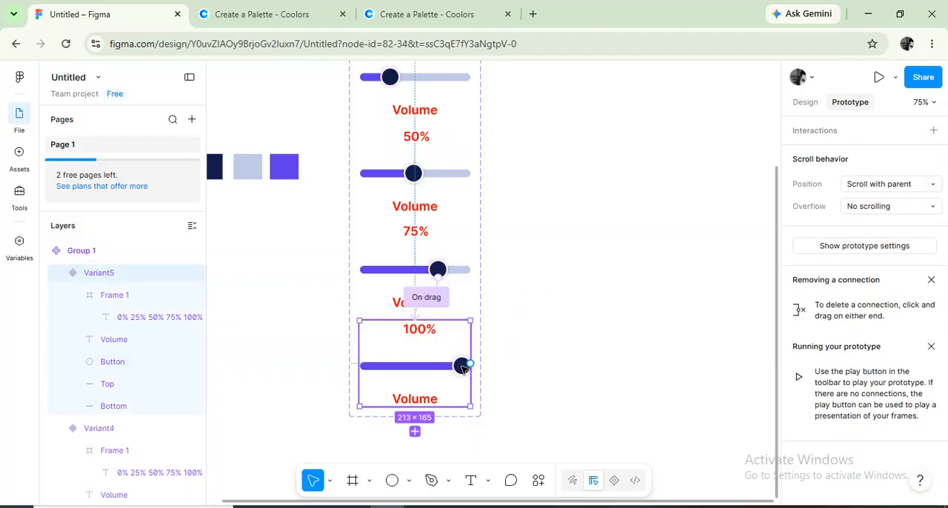
pyautogui.doubleClick(461, 366)
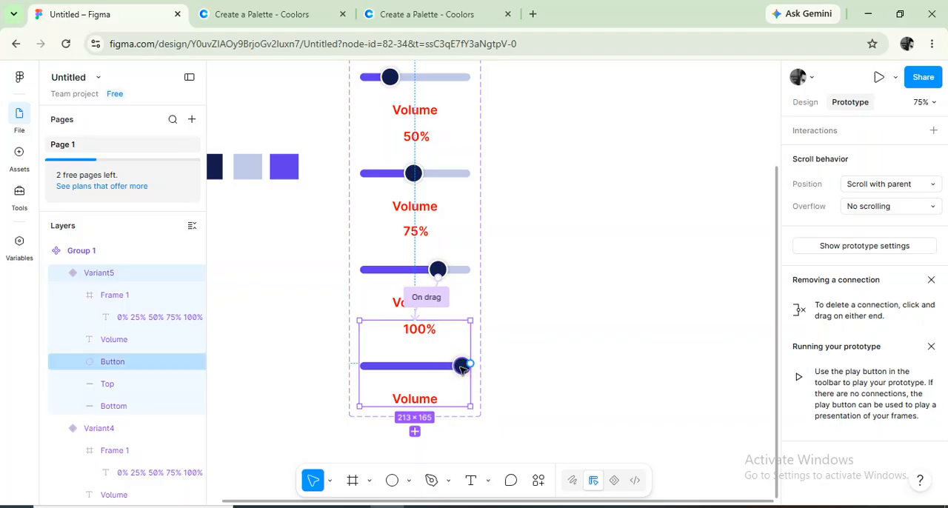
pyautogui.moveTo(454, 365); pyautogui.dragTo(412, 286)
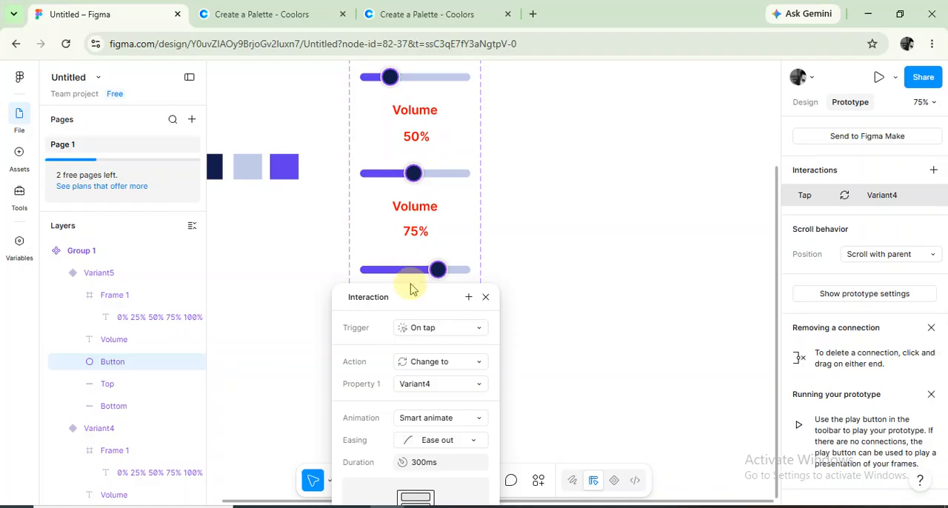
pyautogui.click(444, 327)
pyautogui.click(444, 343)
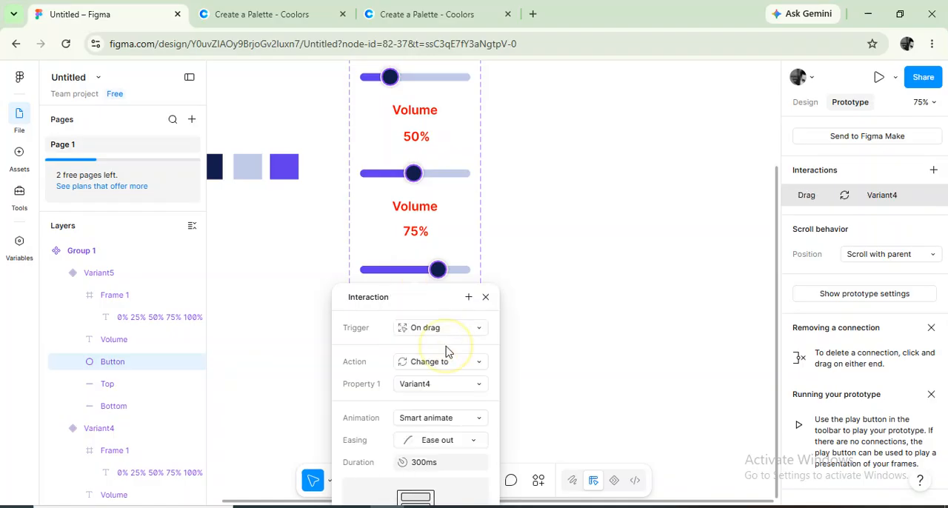
pyautogui.click(486, 298)
# Add a second interaction from the 75% variant's knob back to the 50% variant, Variant3, triggered On drag.
pyautogui.click(438, 270)
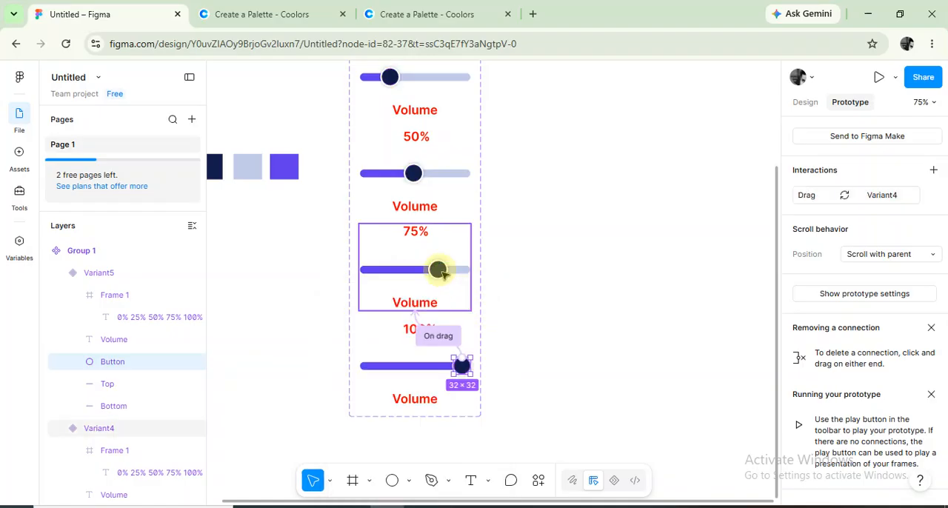
pyautogui.click(440, 271)
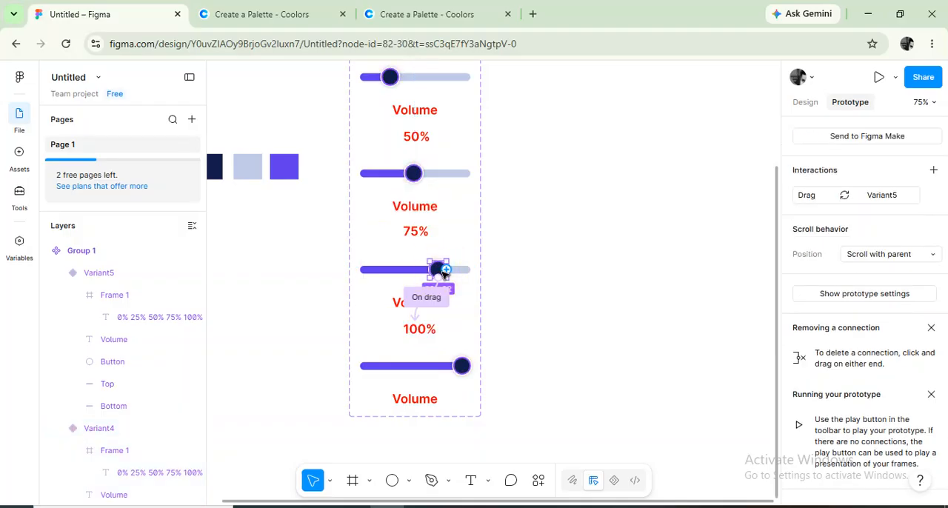
pyautogui.moveTo(444, 271); pyautogui.dragTo(409, 199)
pyautogui.click(433, 278)
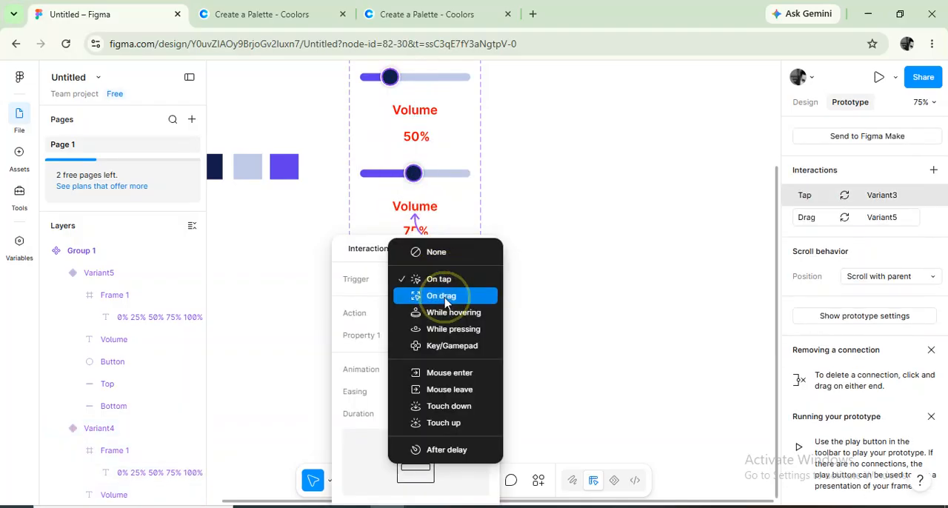
pyautogui.click(437, 294)
pyautogui.click(486, 251)
# Add a second interaction from the 50% variant's knob back to the 25% variant, Variant2, triggered On drag.
pyautogui.scroll(3, 529, 252)
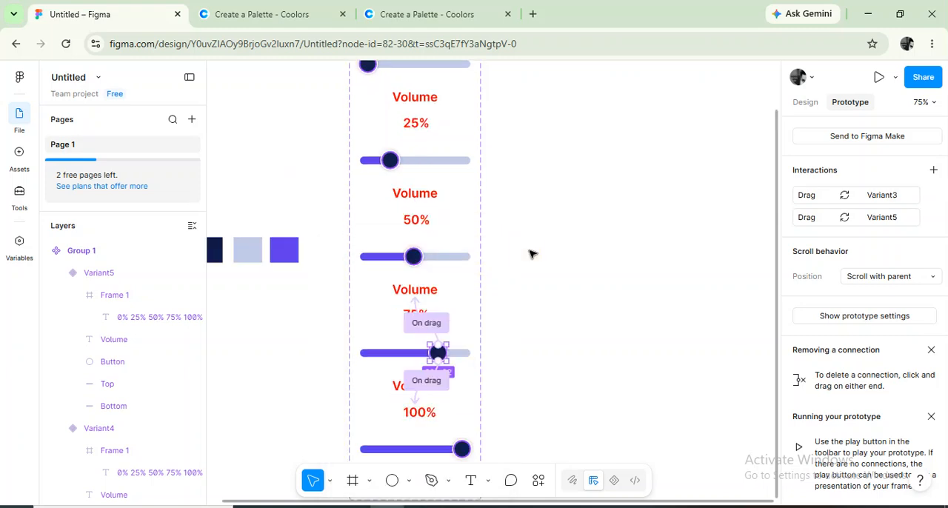
pyautogui.click(418, 259)
pyautogui.click(415, 257)
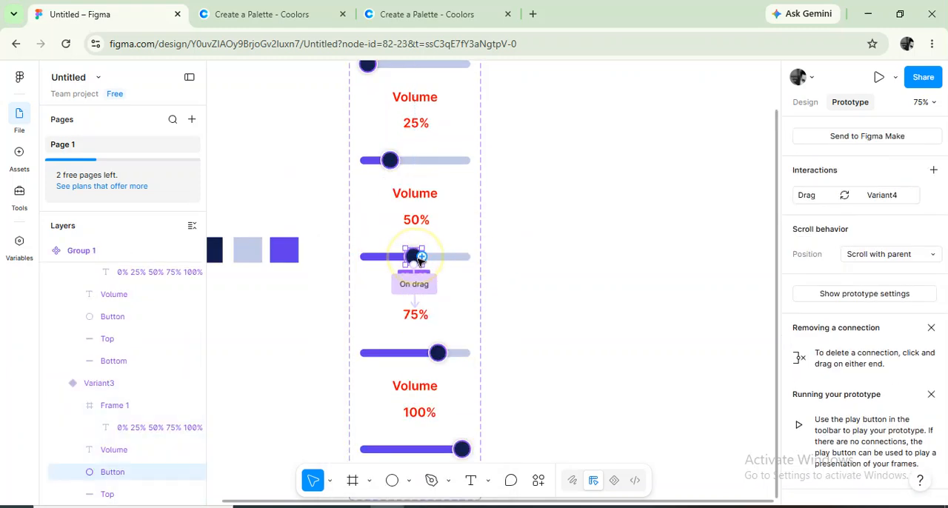
pyautogui.moveTo(421, 257); pyautogui.dragTo(415, 200)
pyautogui.click(425, 265)
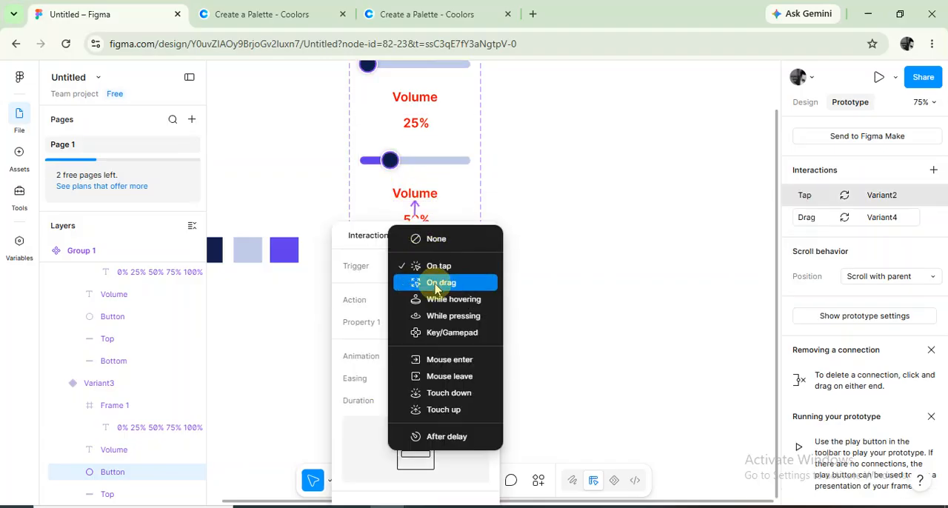
pyautogui.click(437, 281)
pyautogui.click(485, 235)
# Add a second interaction from the 25% variant's knob back to the 0% variant, Default, triggered On drag.
pyautogui.scroll(2, 546, 247)
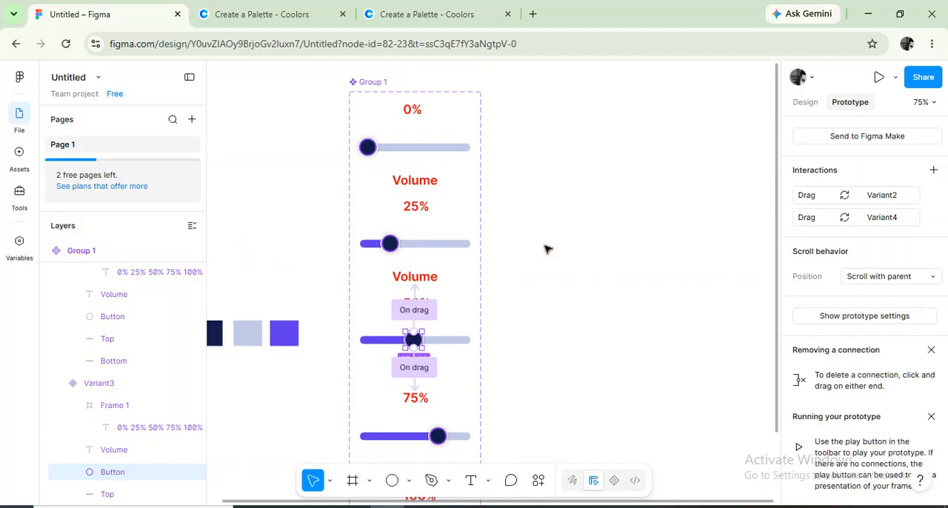
pyautogui.click(389, 244)
pyautogui.click(389, 244)
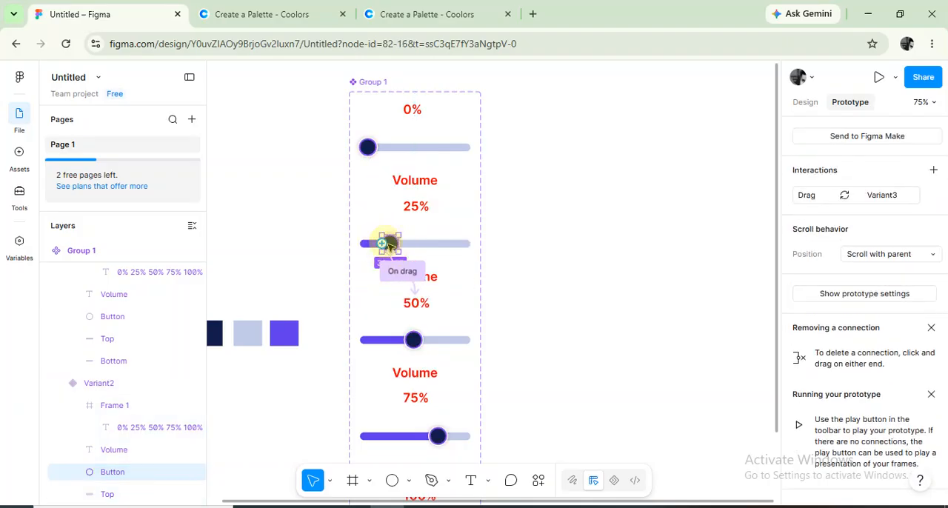
pyautogui.moveTo(381, 243); pyautogui.dragTo(428, 172)
pyautogui.click(447, 254)
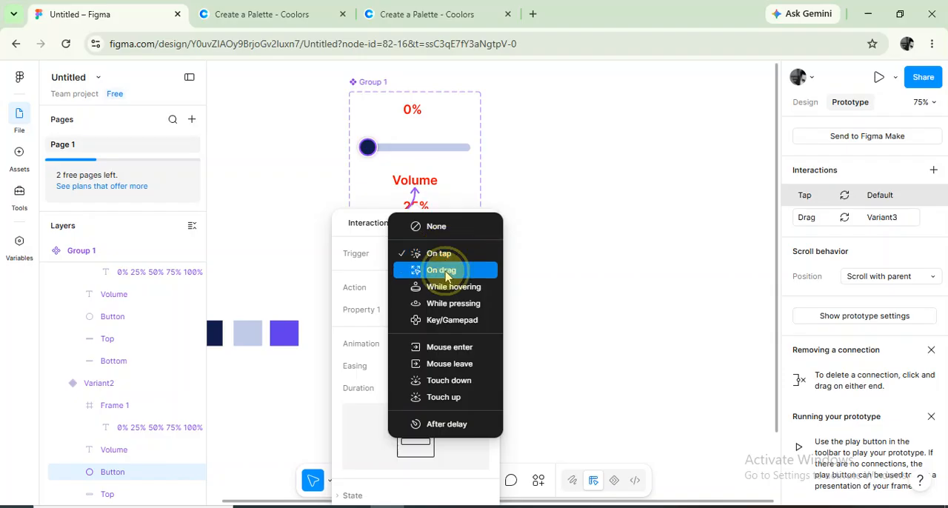
pyautogui.click(445, 272)
pyautogui.click(486, 224)
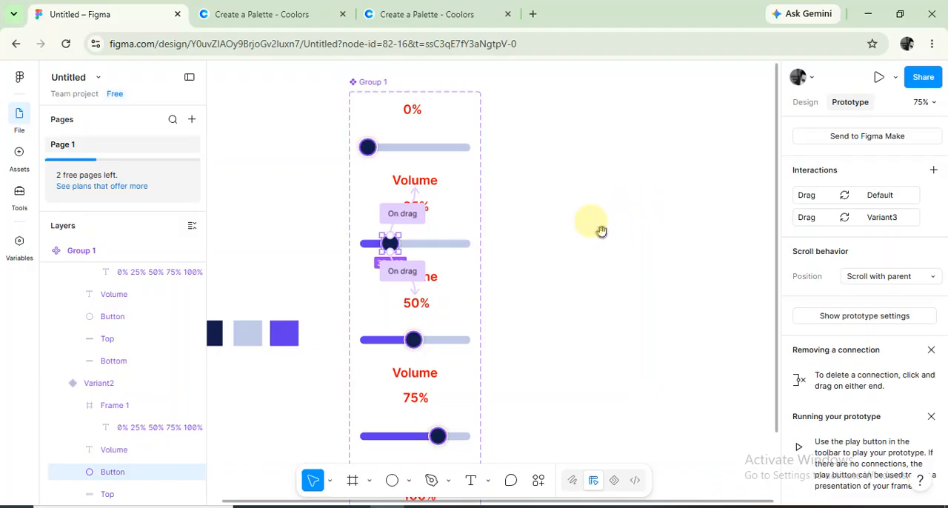
# Draw a frame about 528 × 422 on the empty canvas beside the slider component set and shift it slightly down.
pyautogui.moveTo(591, 229); pyautogui.dragTo(485, 211)
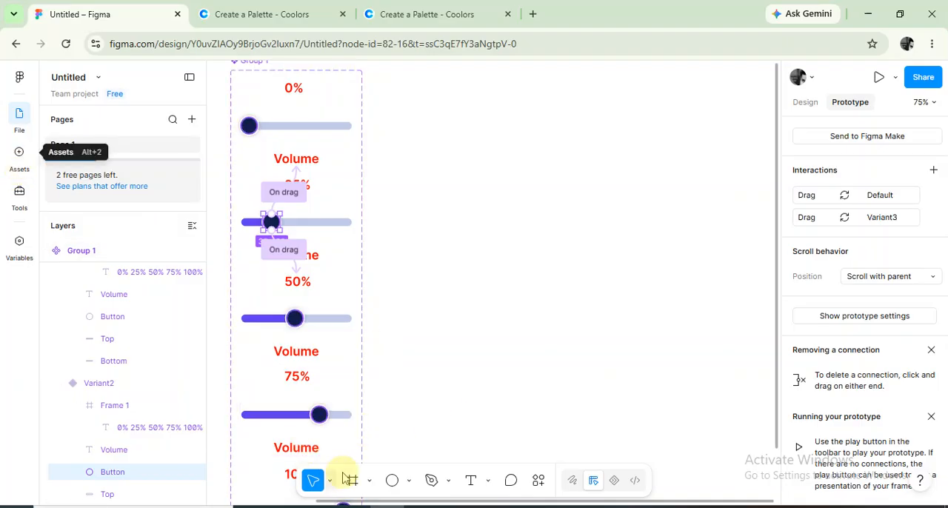
pyautogui.click(369, 480)
pyautogui.click(437, 419)
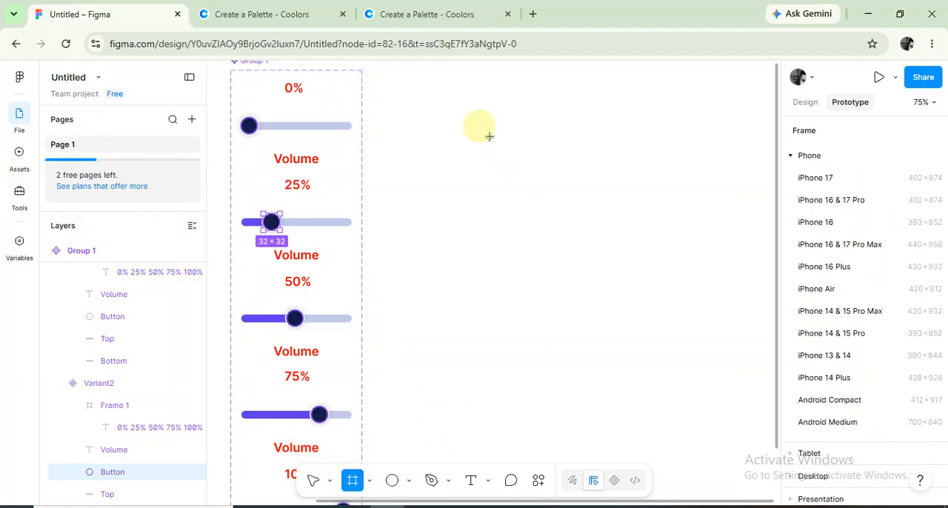
pyautogui.moveTo(442, 123); pyautogui.dragTo(716, 342)
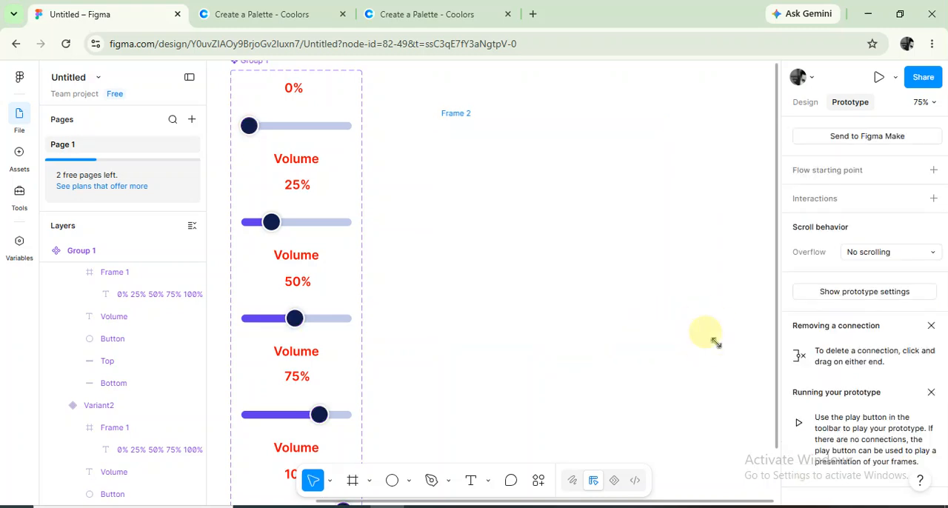
pyautogui.moveTo(575, 243); pyautogui.dragTo(578, 264)
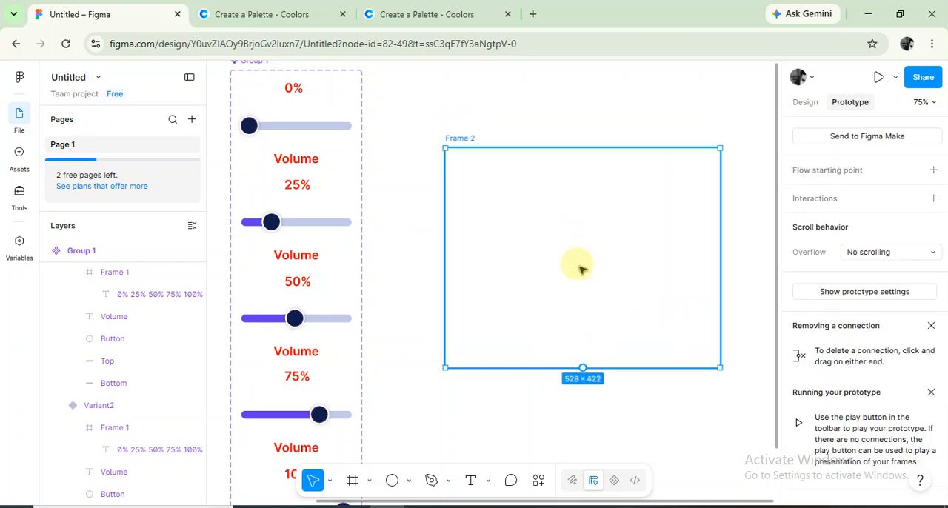
# Insert an instance of the Group 1 slider component from the file's assets, using the Default variant.
pyautogui.click(20, 154)
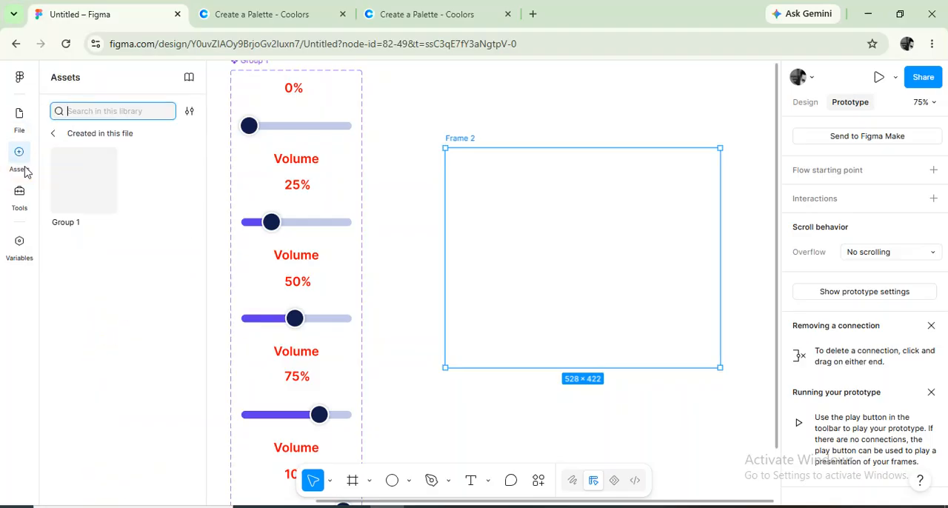
pyautogui.click(84, 189)
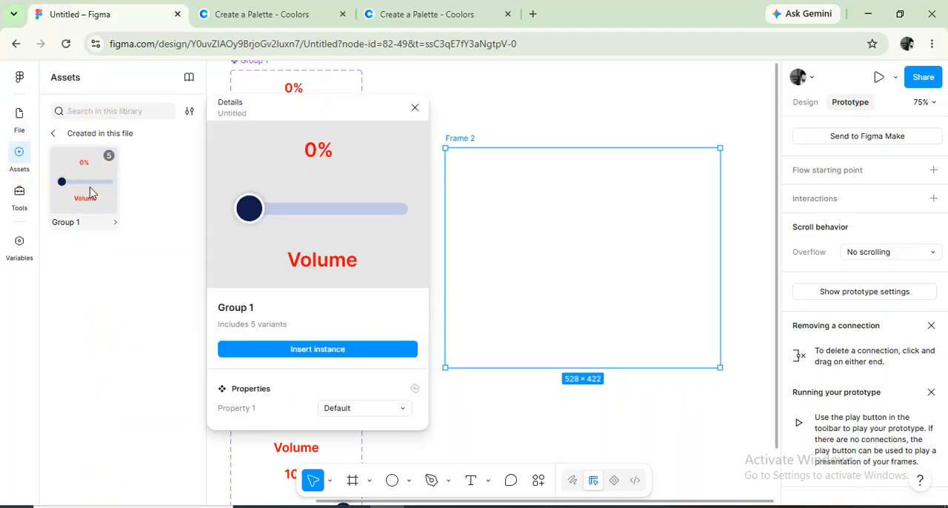
pyautogui.click(314, 351)
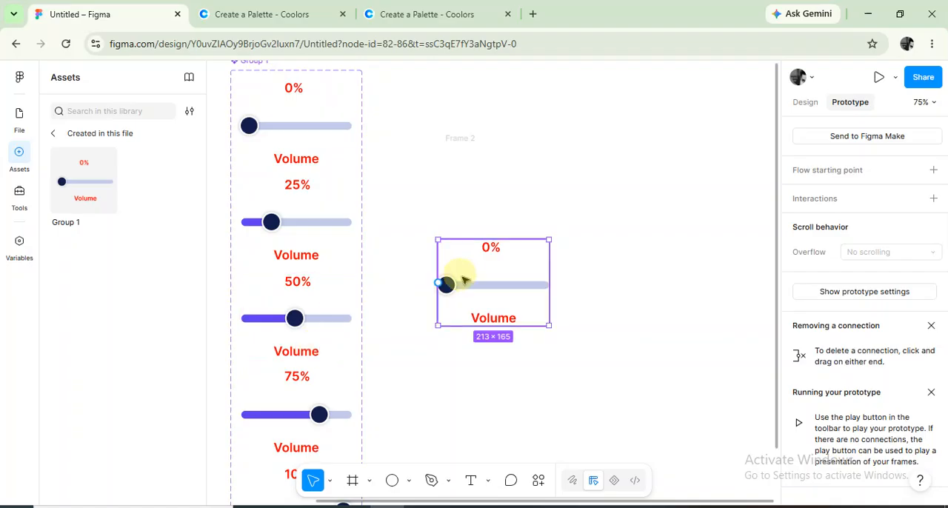
# Move the slider instance to about the middle of Frame 2 and set the frame's fill to light grey E9E9E9.
pyautogui.moveTo(501, 274); pyautogui.dragTo(556, 244)
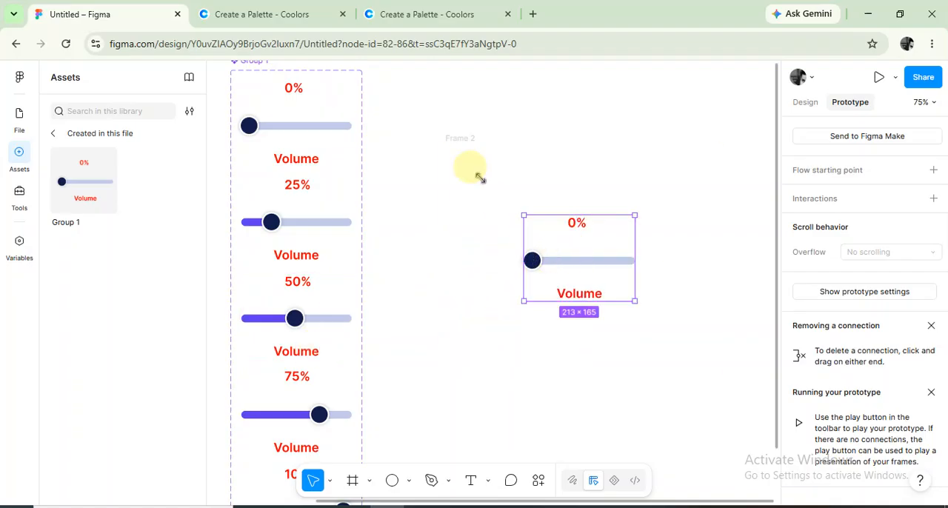
pyautogui.click(459, 138)
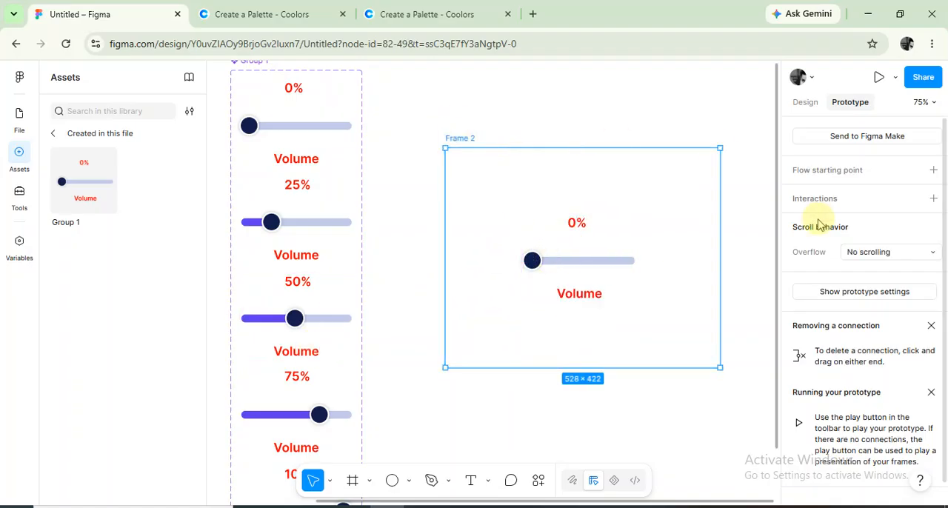
pyautogui.click(805, 102)
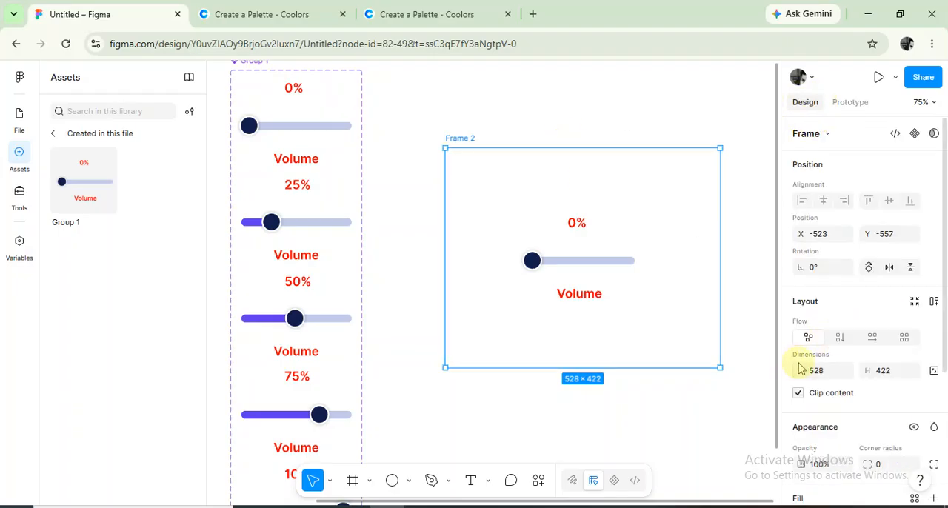
pyautogui.scroll(-3, 807, 372)
pyautogui.click(803, 337)
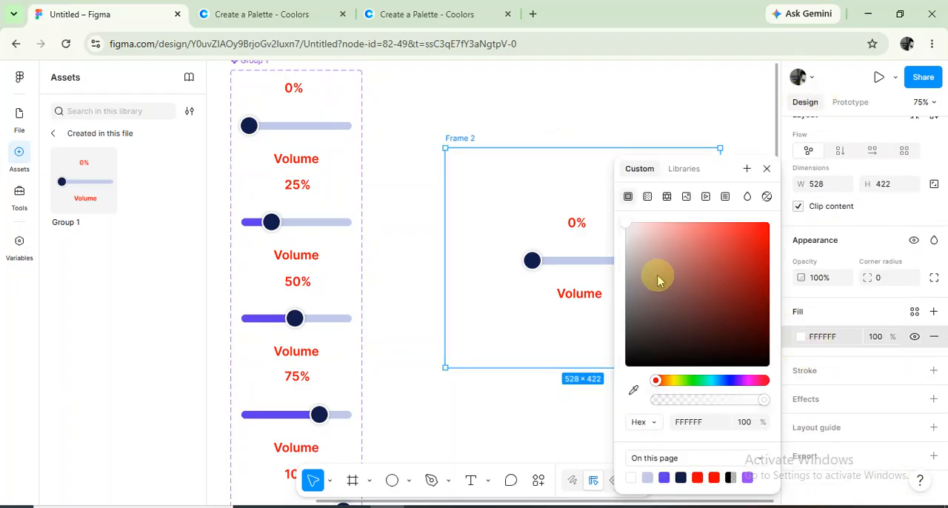
pyautogui.moveTo(627, 221)
pyautogui.mouseDown()
pyautogui.moveTo(628, 249)
pyautogui.moveTo(625, 234)
pyautogui.mouseUp()
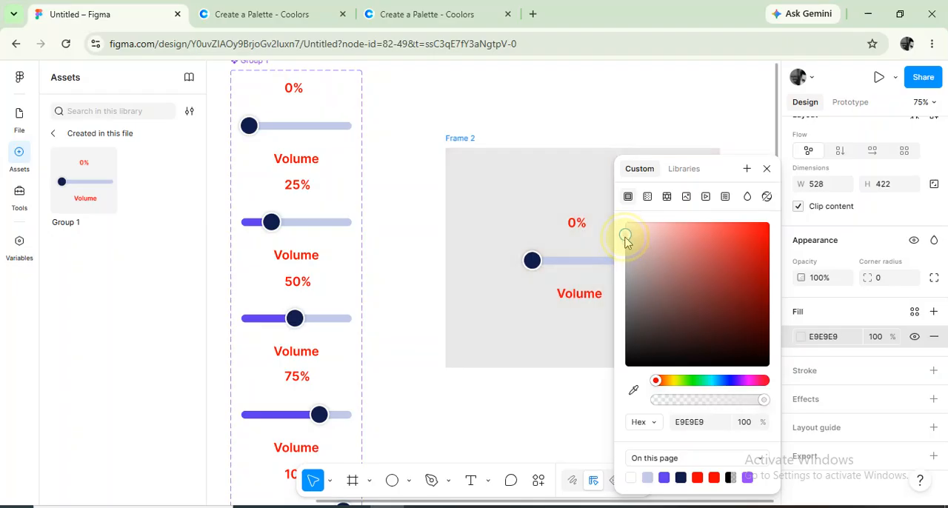
pyautogui.click(767, 170)
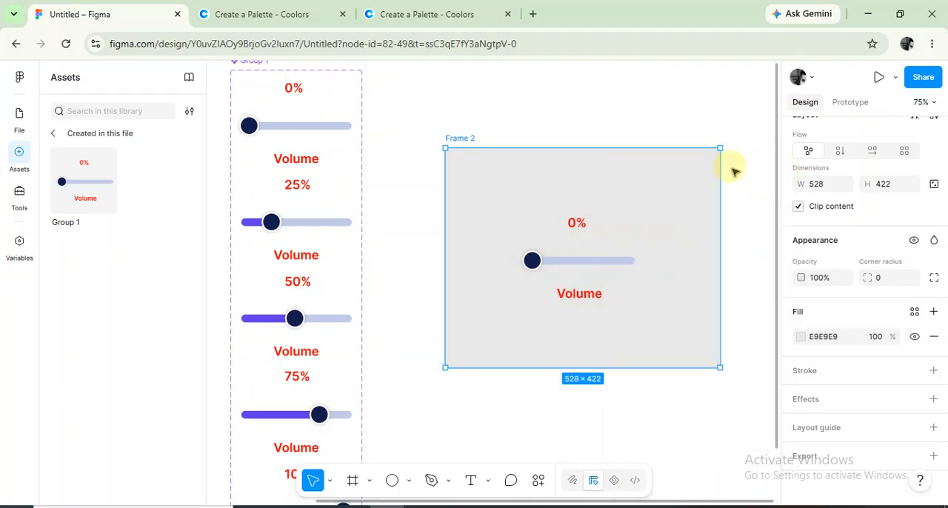
# Preview the slider instance as an inline prototype and test the knob's drag interaction along the track.
pyautogui.click(591, 242)
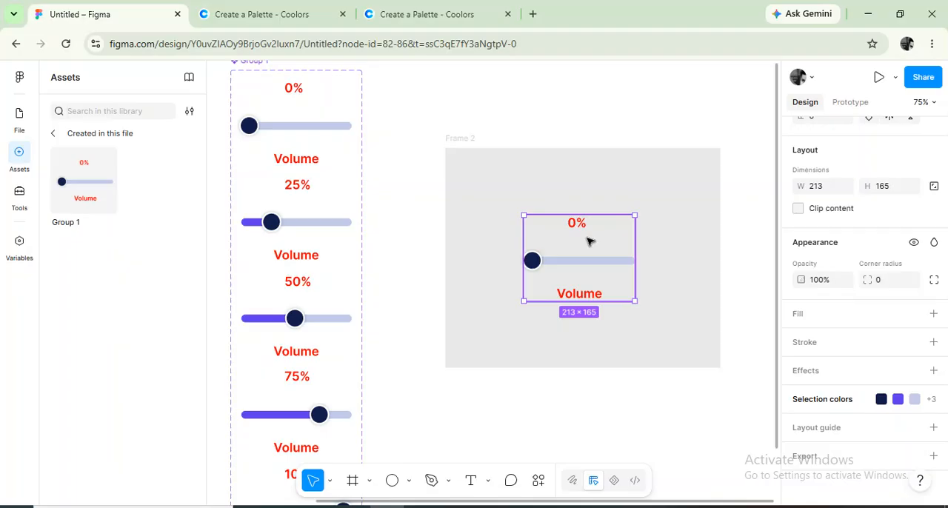
pyautogui.hotkey('shift', 'space')
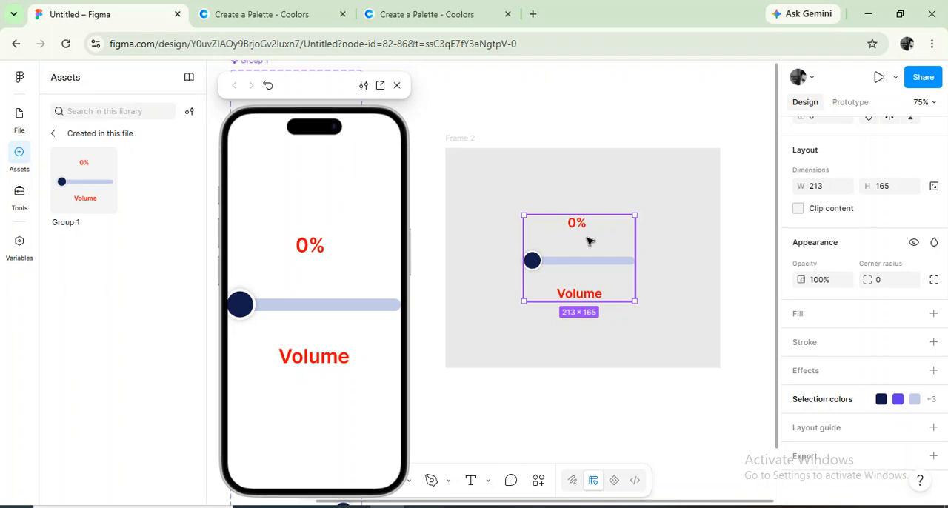
pyautogui.moveTo(251, 306); pyautogui.dragTo(214, 309)
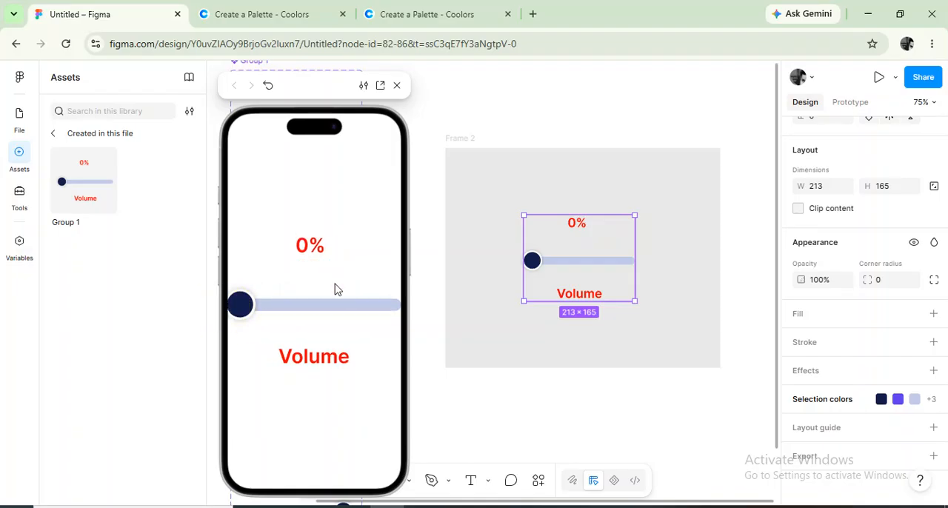